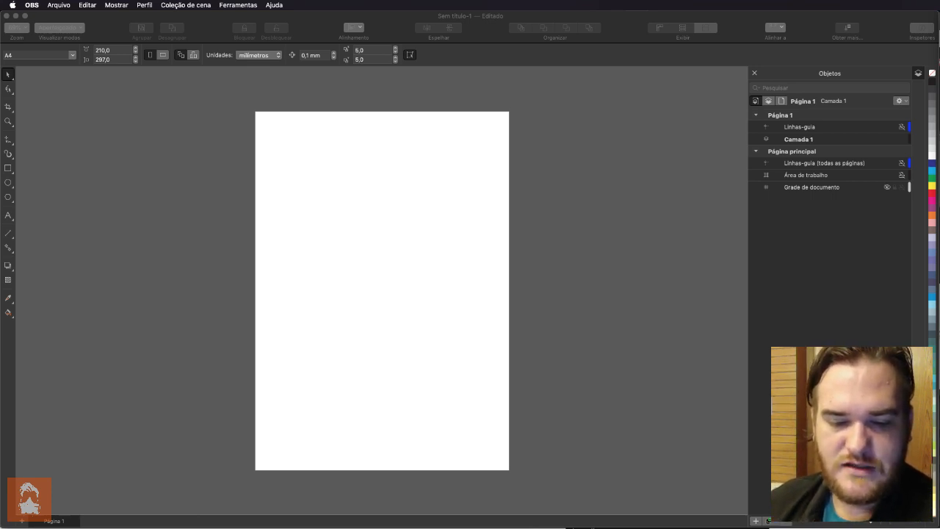
- Switch to CorelDRAW and place the rose photo on the blank A4 page
key("super+Tab")
left_click_drag(462, 312, 401, 242)
left_click(345, 182)
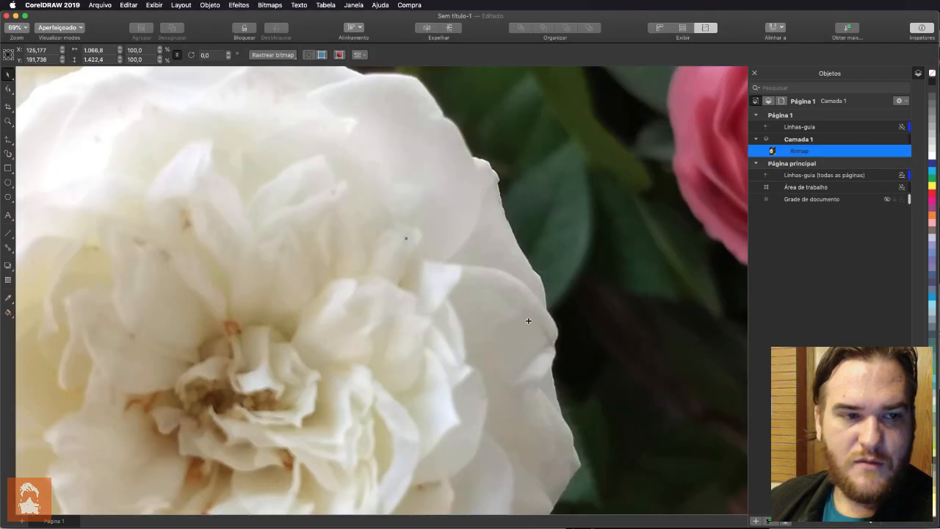
- Scale the rose photo to 10 percent, enlarge it to about 174 × 232 mm within the page, and deselect it
left_click(144, 51)
type("10")
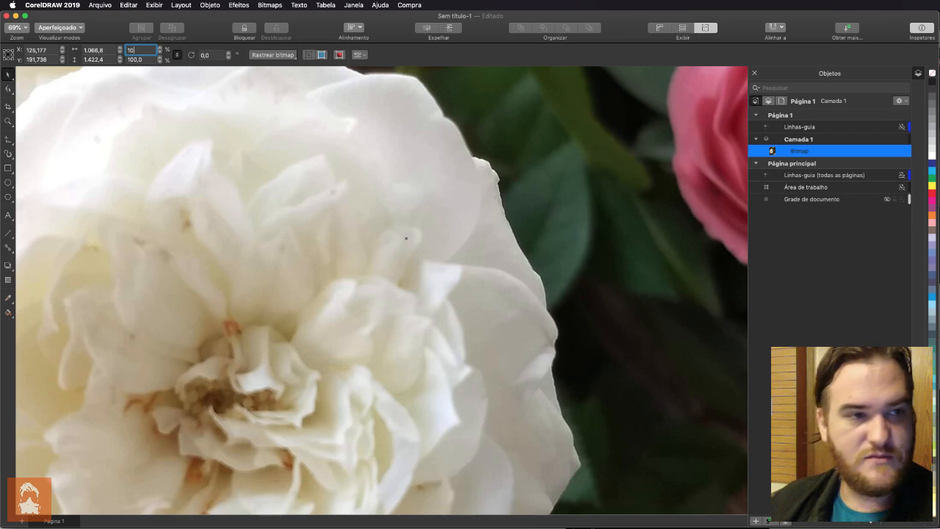
key("Return")
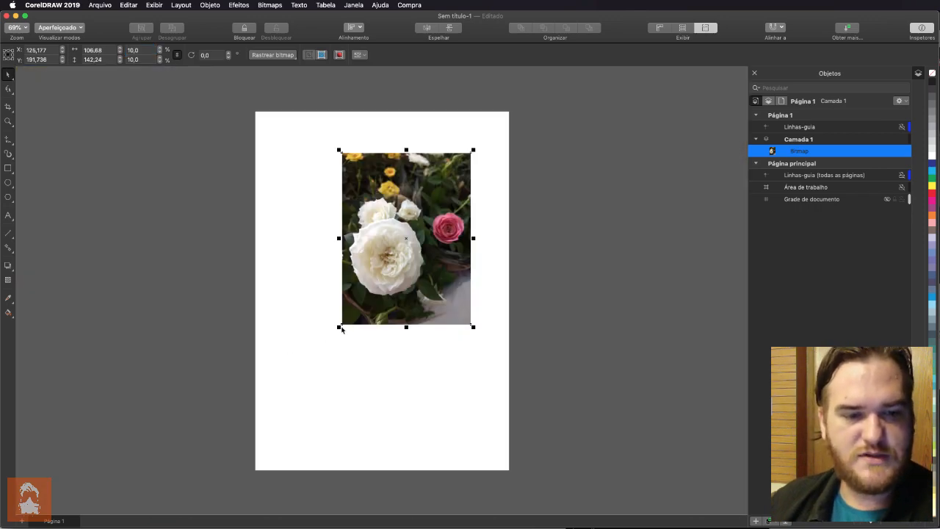
left_click_drag(339, 326, 363, 298)
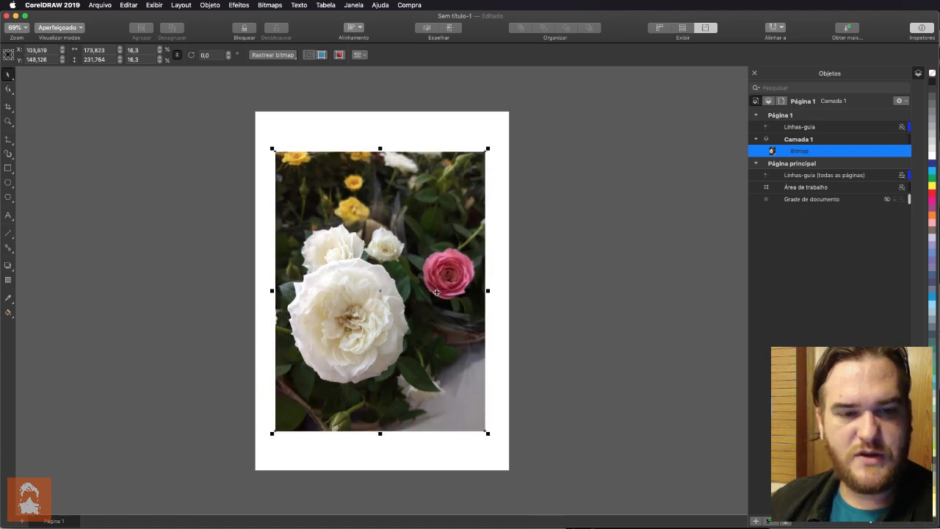
left_click(549, 264)
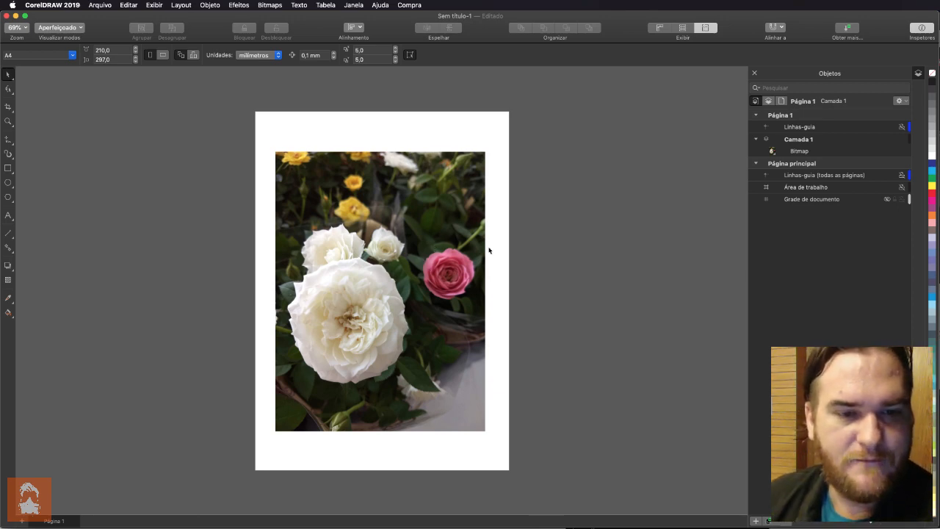
- Draw a rectangle about 156 × 111 mm in the empty area to the right of the page
left_click(8, 168)
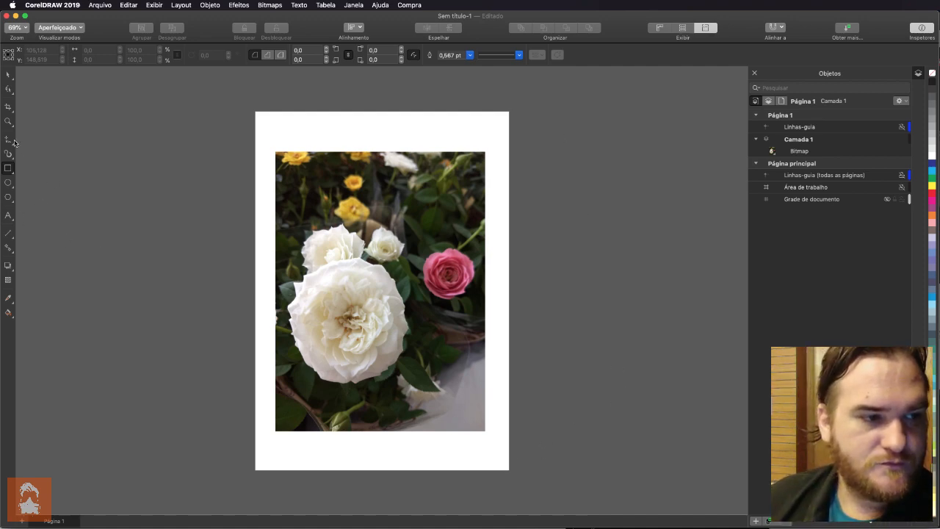
left_click(11, 108)
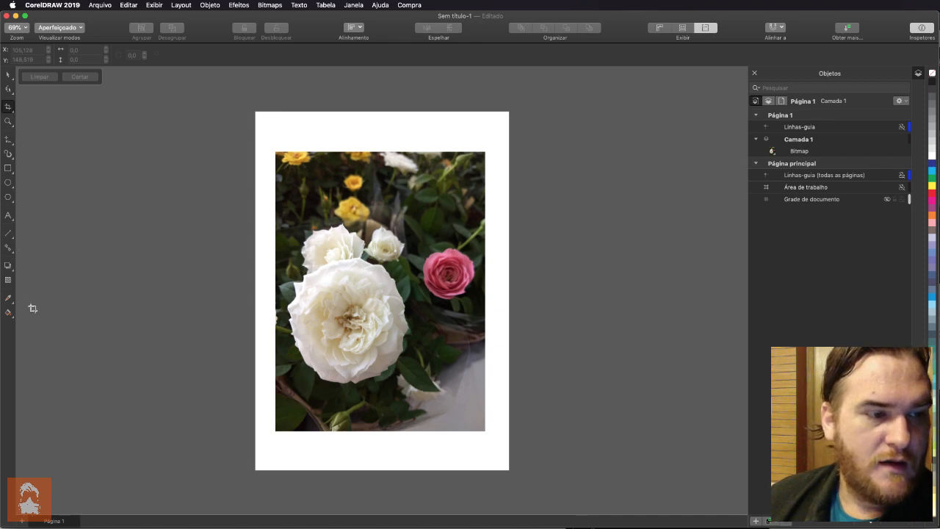
left_click(8, 168)
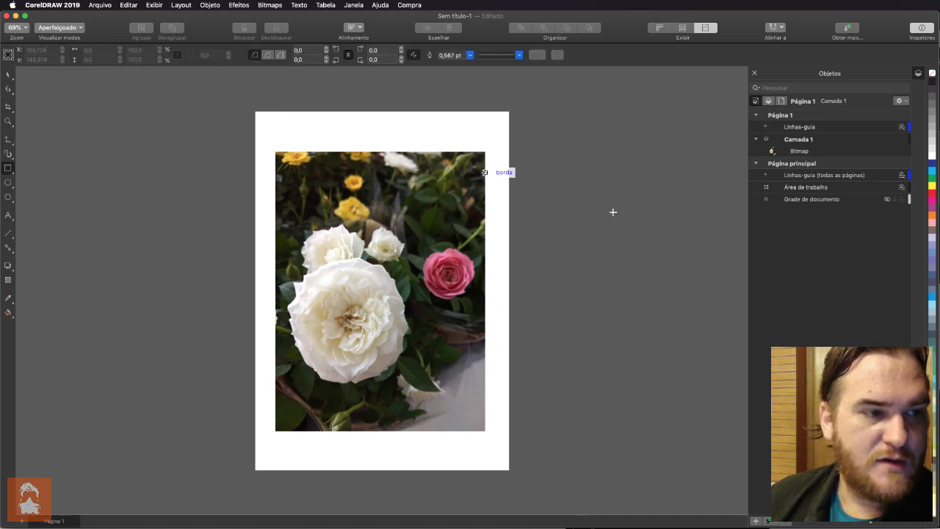
left_click_drag(535, 216, 723, 352)
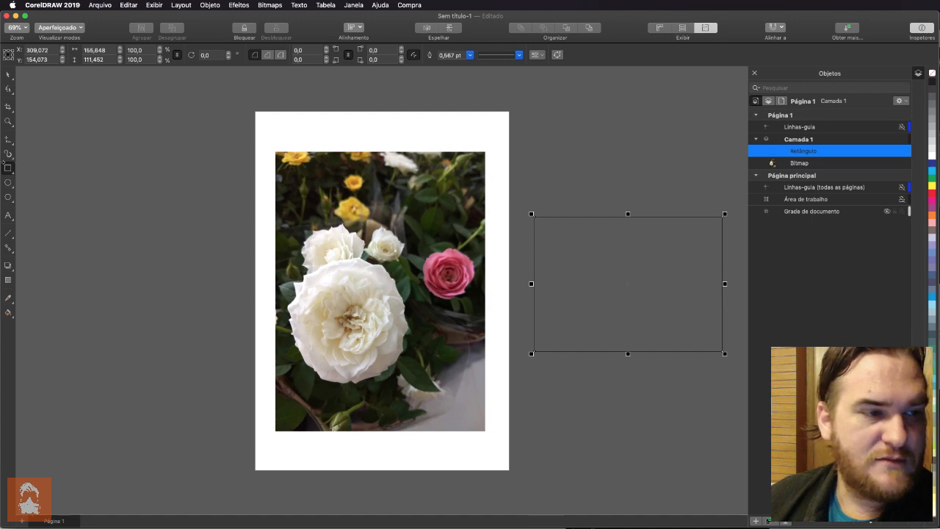
- Move the rectangle slightly up and farther away from the page's right edge
left_click(13, 129)
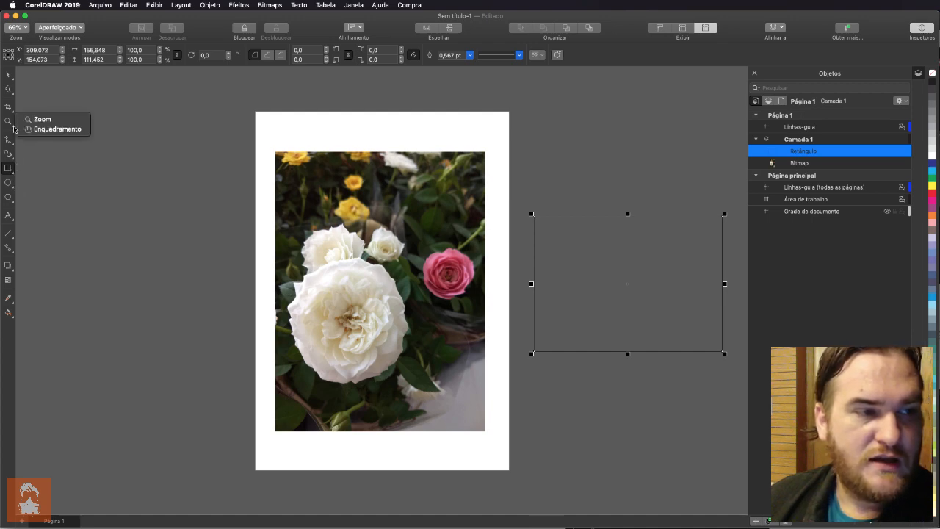
left_click(45, 130)
left_click_drag(593, 271, 499, 266)
left_click(9, 75)
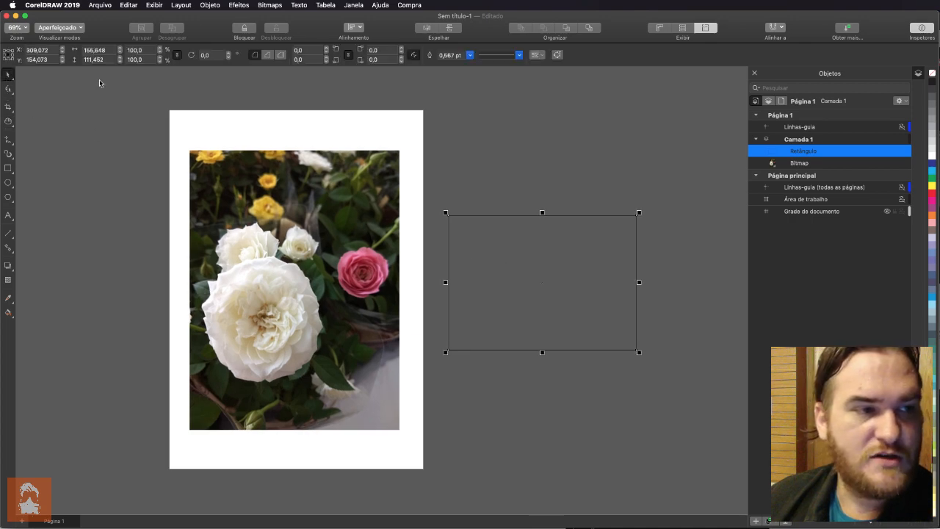
mouse_move(615, 213)
left_mouse_down()
mouse_move(624, 212)
mouse_move(611, 208)
left_mouse_up()
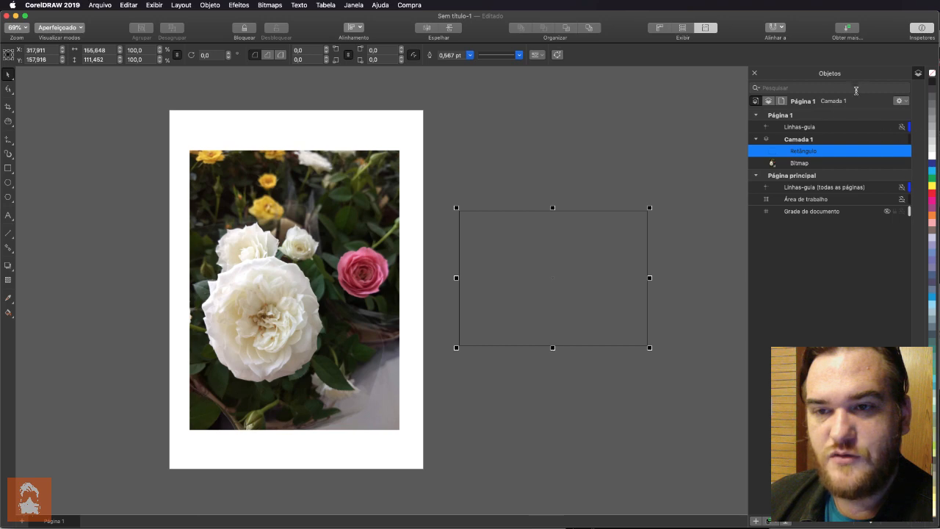
- Show the rectangle's object properties with its fill settings
left_click(354, 5)
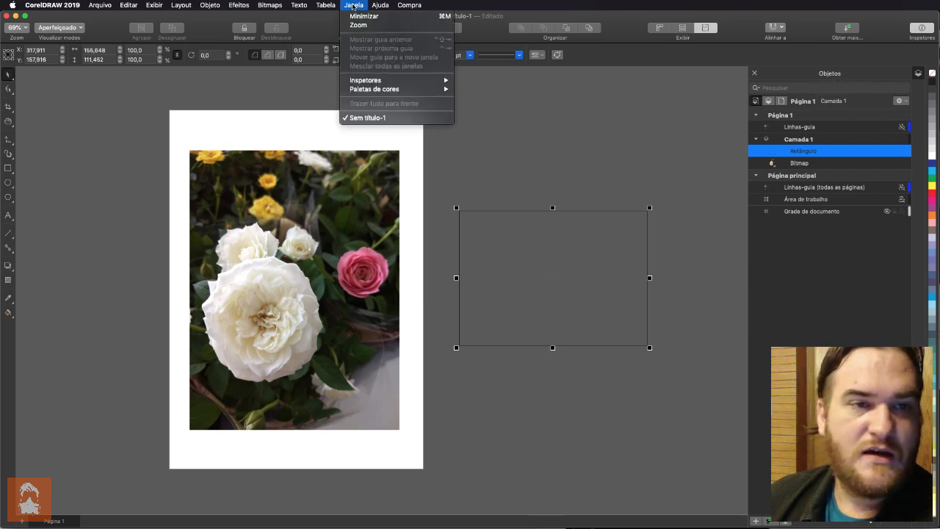
mouse_move(392, 80)
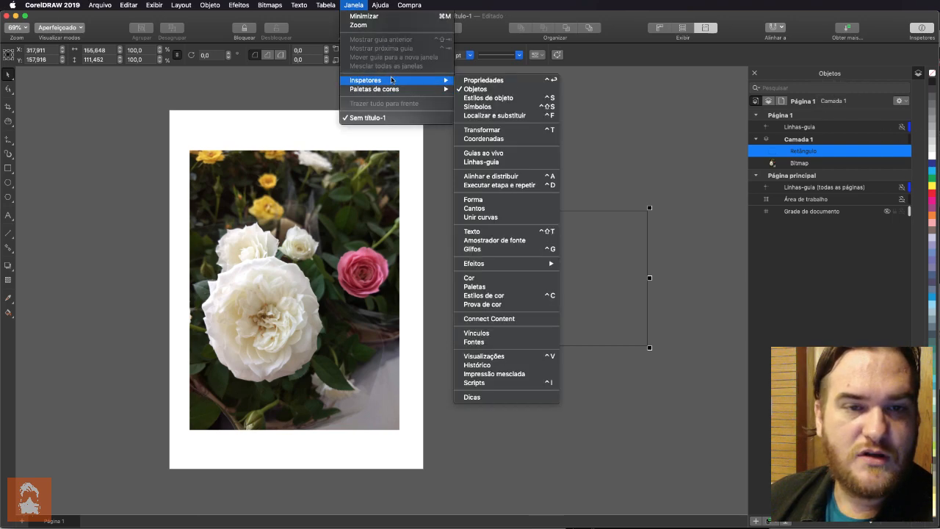
left_click(527, 83)
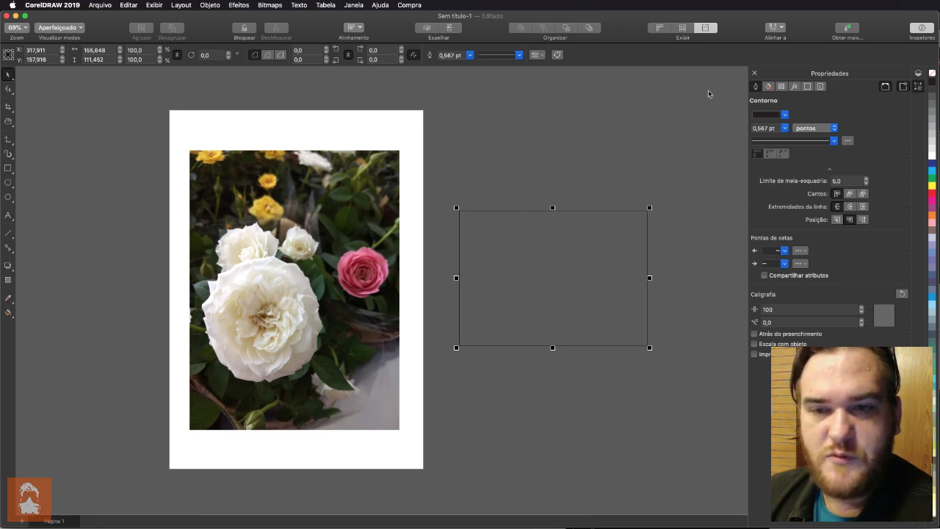
left_click(771, 90)
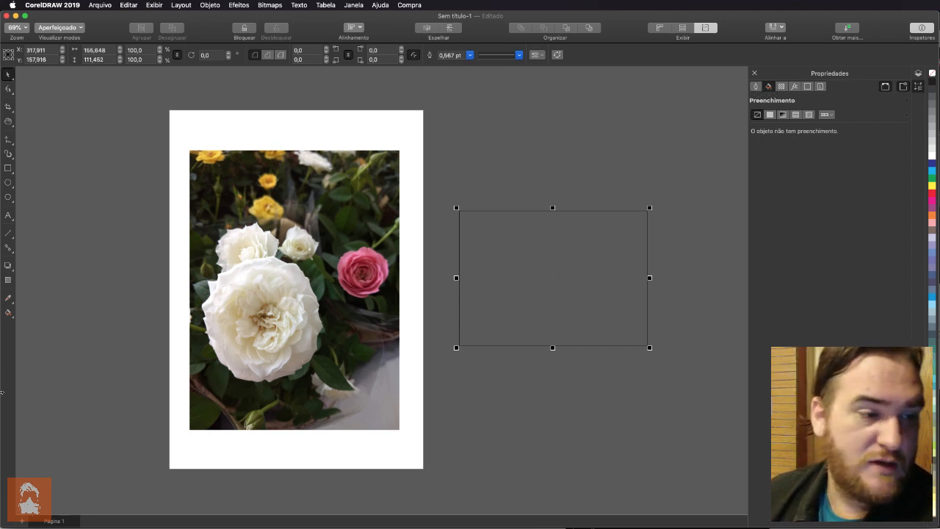
left_click(12, 319)
left_click(13, 320)
left_click(12, 320)
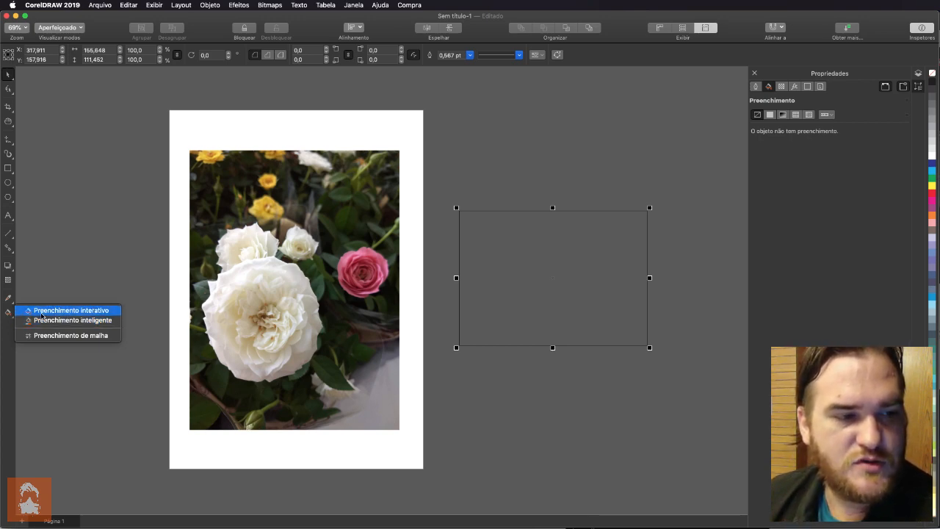
left_click(11, 316)
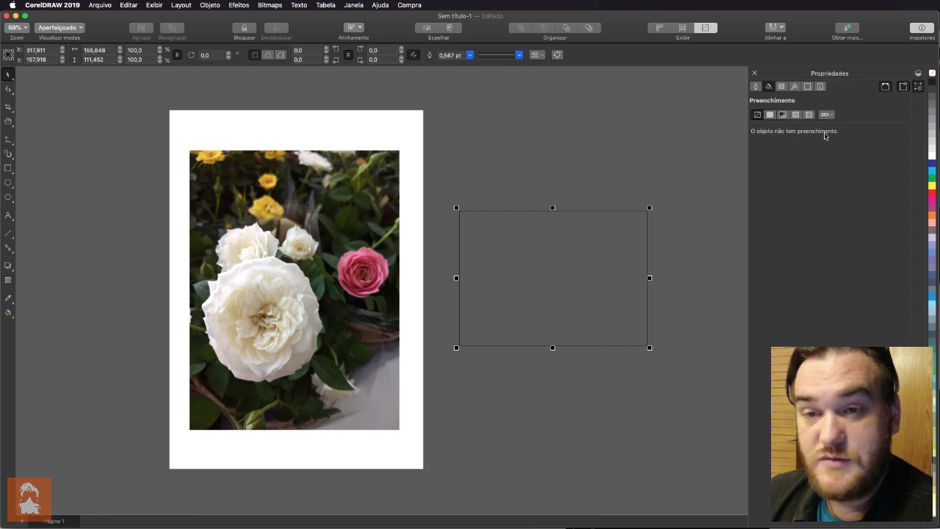
- Give the rectangle a uniform blue fill of C 90, M 85, Y 0, K 0 and convert it to a blue-to-white gradient
left_click(769, 115)
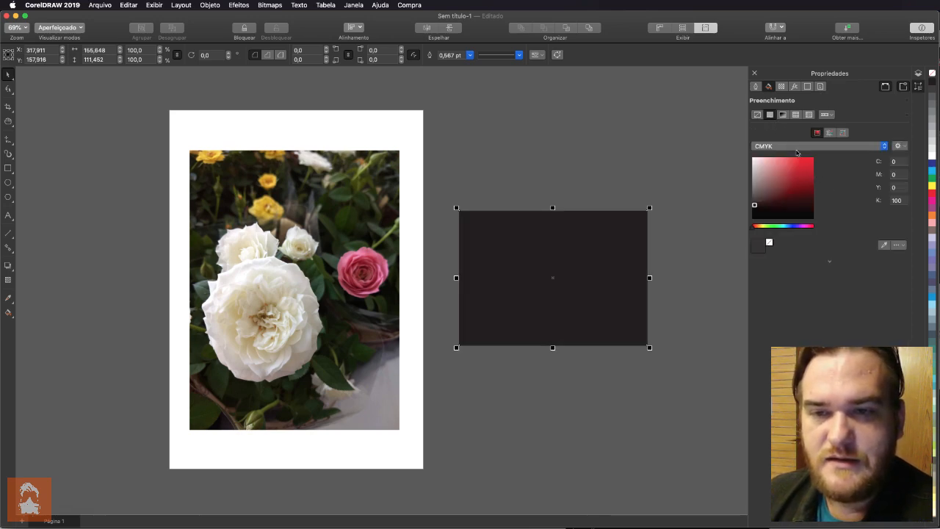
left_click(811, 165)
left_click(803, 188)
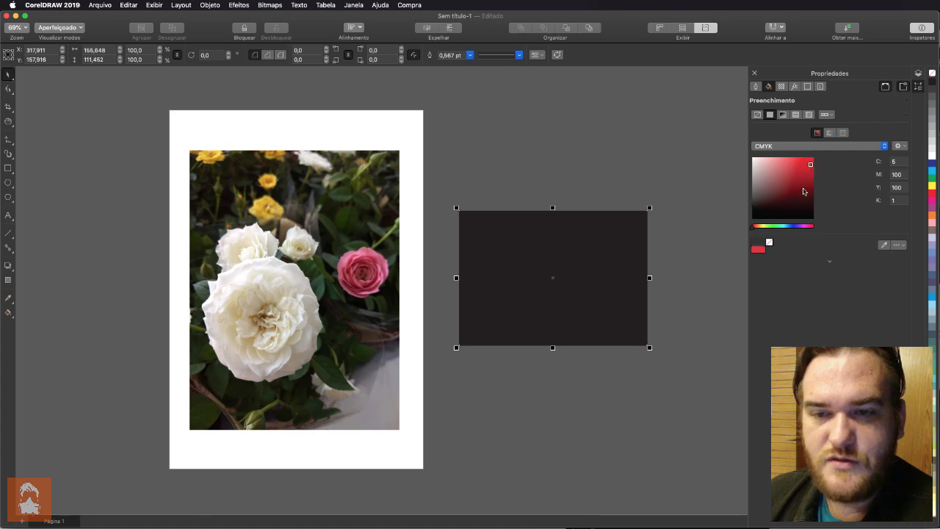
mouse_move(803, 226)
left_mouse_down()
mouse_move(767, 228)
mouse_move(795, 227)
left_mouse_up()
left_click(807, 166)
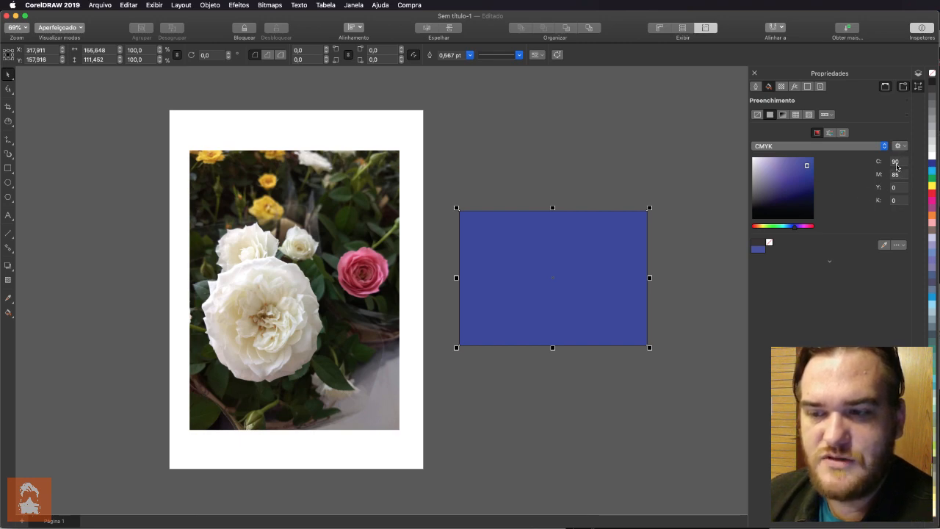
left_click(783, 115)
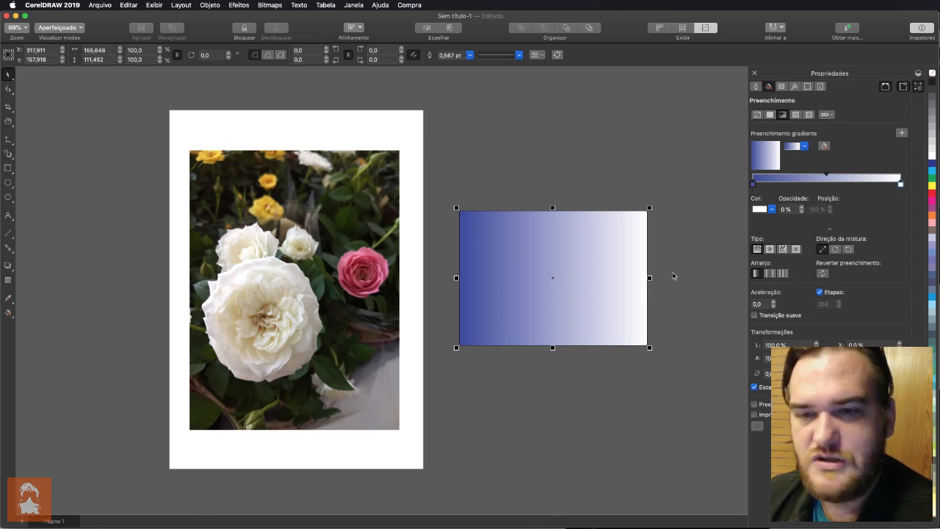
- Remove the outline colour from the gradient-filled rectangle
left_click(755, 86)
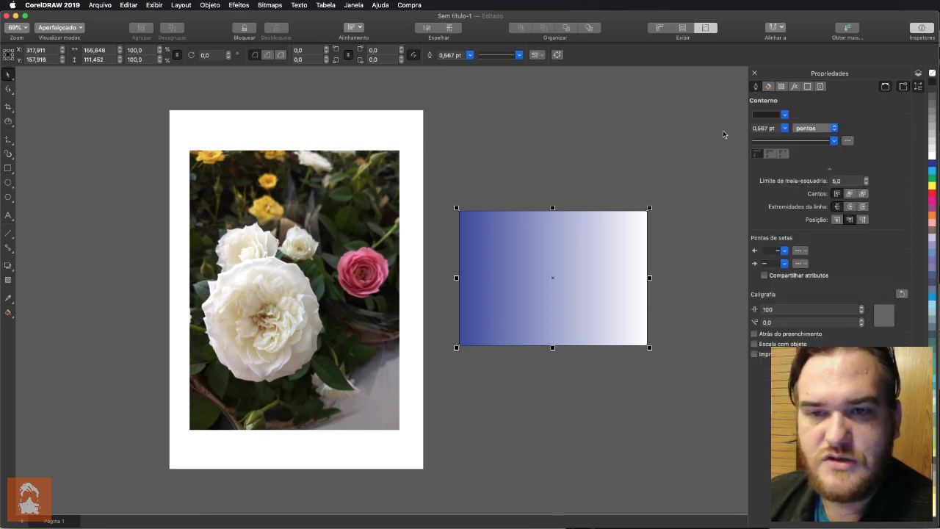
left_click(785, 114)
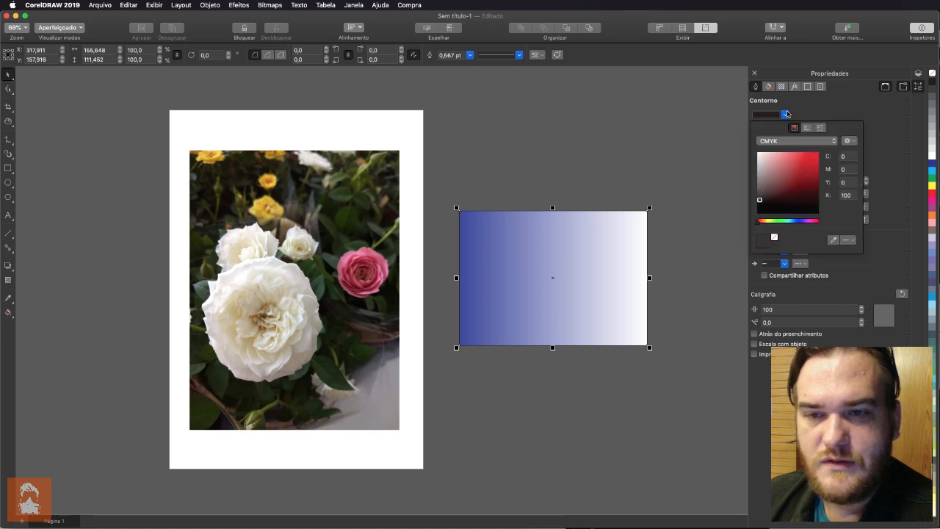
left_click(786, 114)
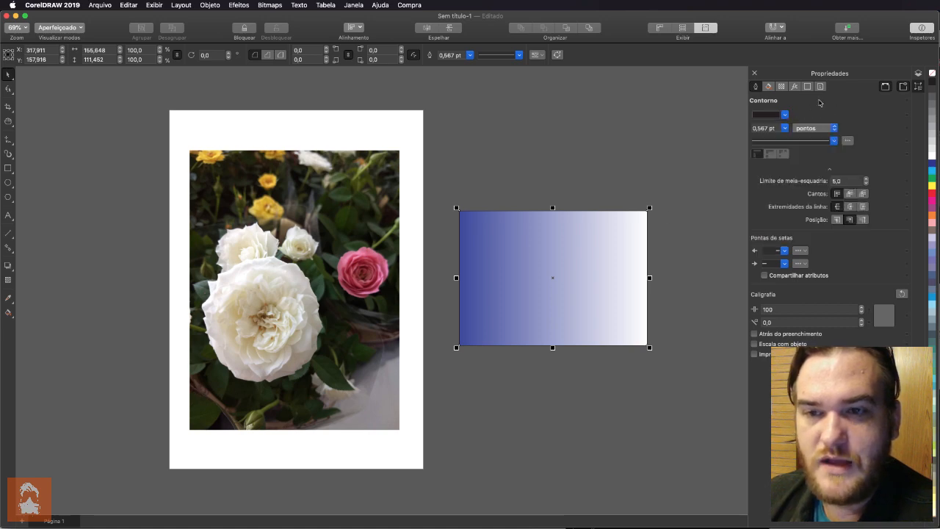
left_click(785, 114)
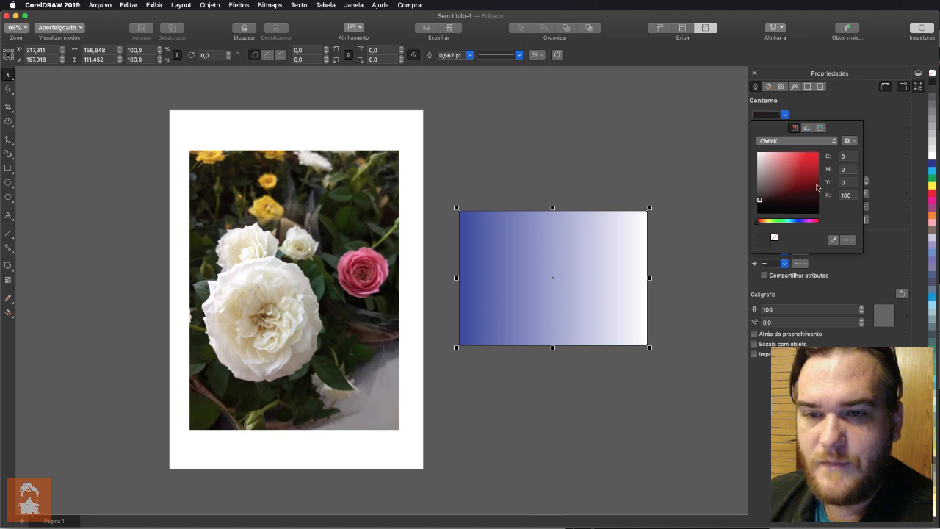
left_click(775, 237)
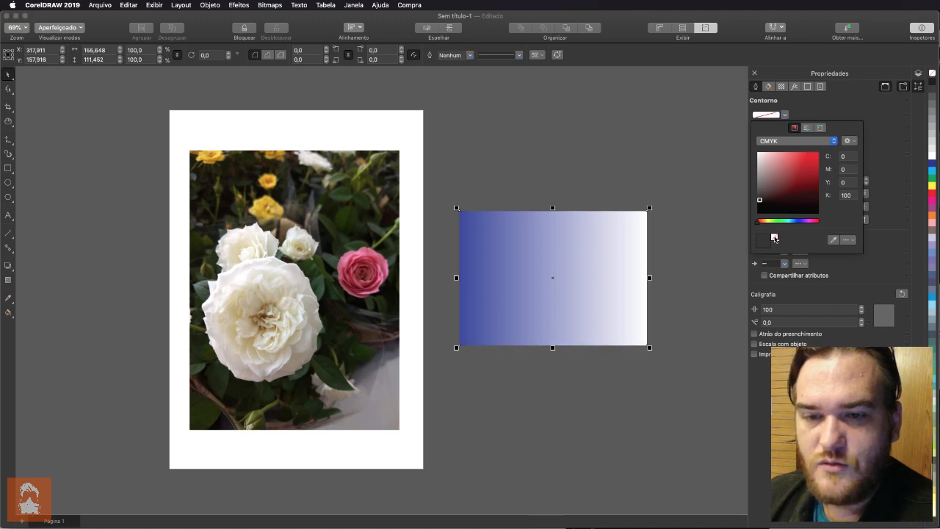
- Change the gradient's blue start colour to red with C 0, M 100, Y 100, K 0
left_click(768, 86)
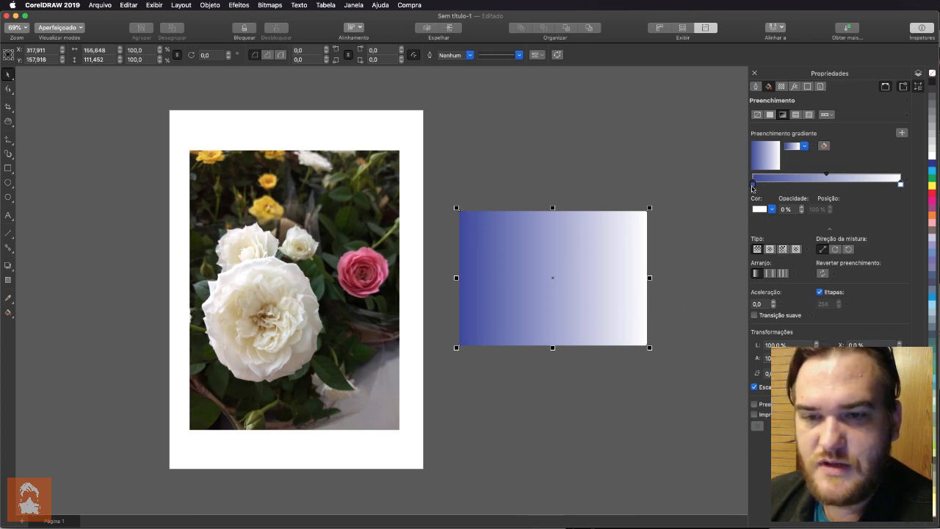
left_click(753, 185)
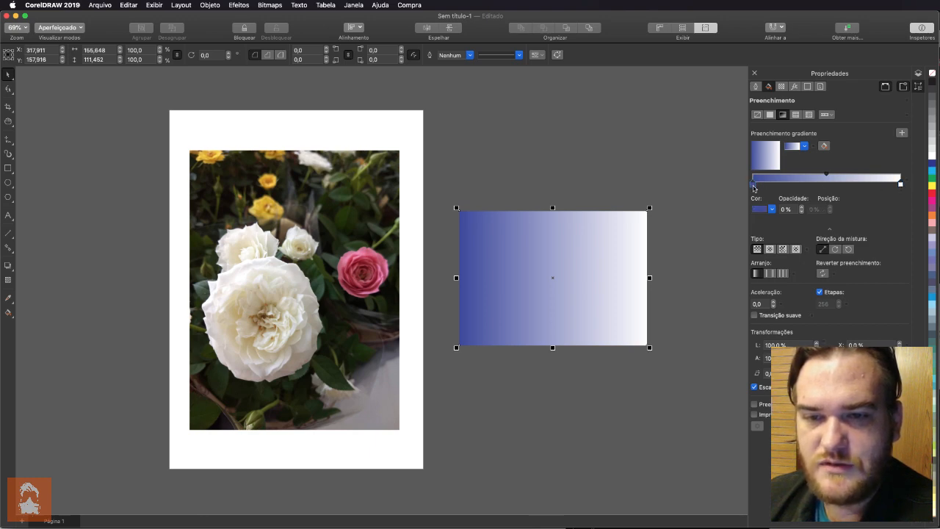
left_click(902, 185)
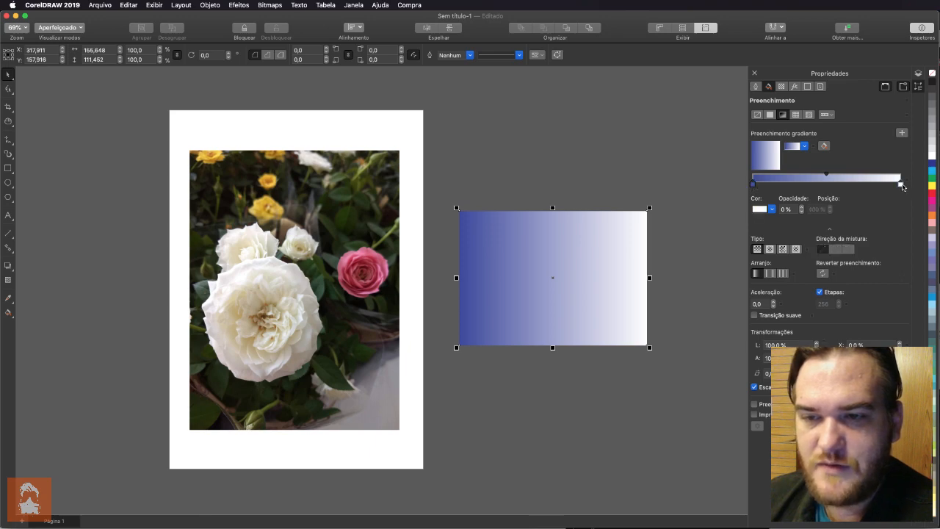
left_click(754, 185)
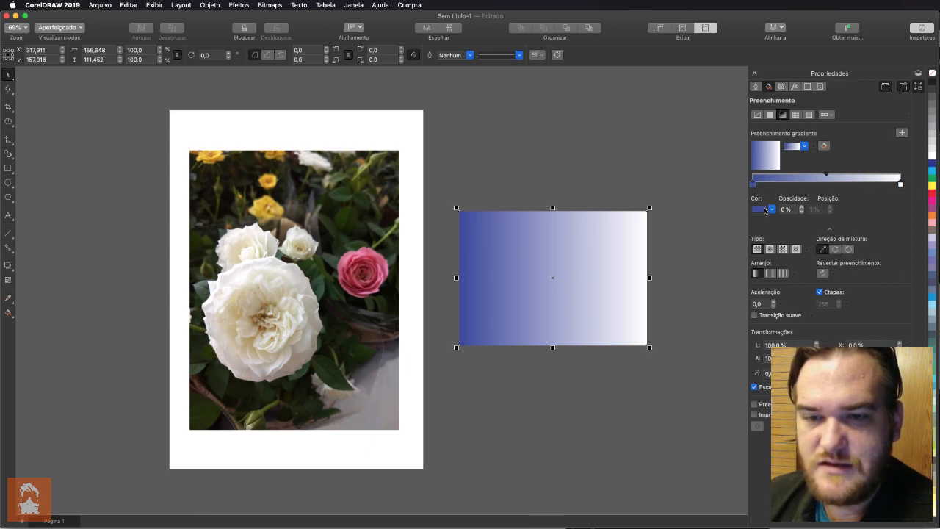
left_click(769, 210)
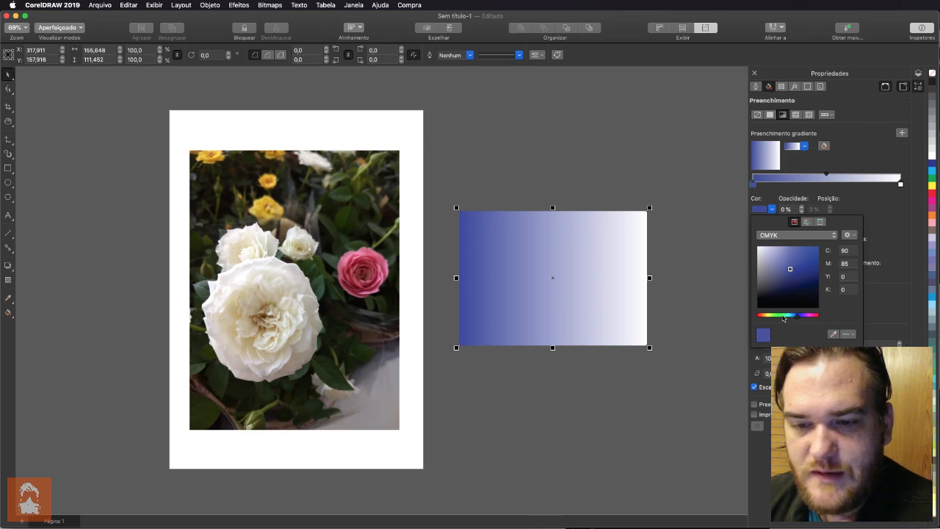
left_click_drag(784, 318, 748, 317)
left_click(850, 251)
type("0")
key("Tab")
type("100")
key("Tab")
type("100")
key("Tab")
type("0")
- Set the cyan of the gradient's start colour to 16 and select the white end stop
key("shift+Tab")
key("shift+Tab")
key("shift+Tab")
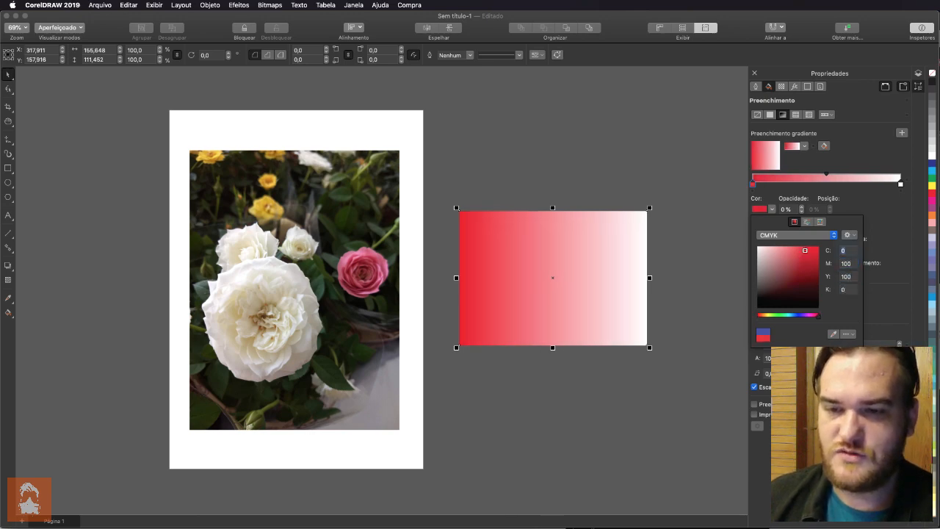
key("Tab")
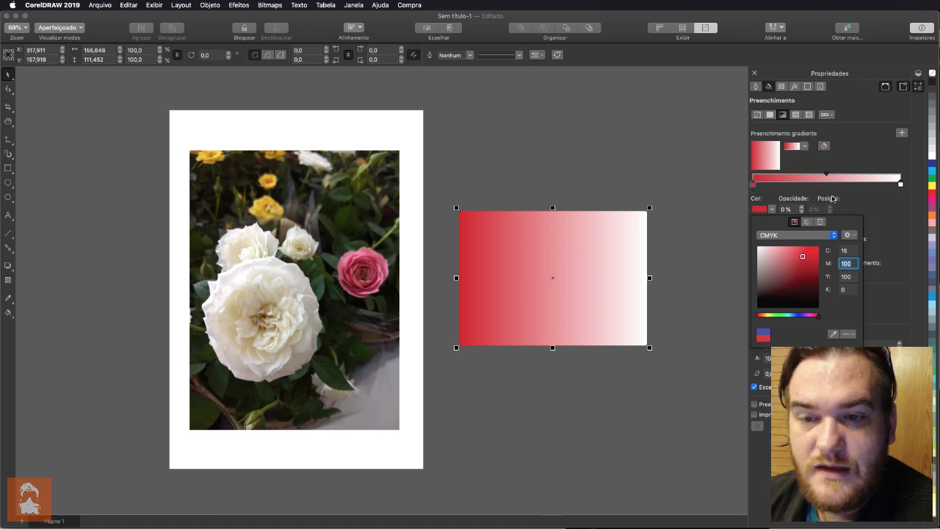
left_click(744, 190)
left_click(901, 185)
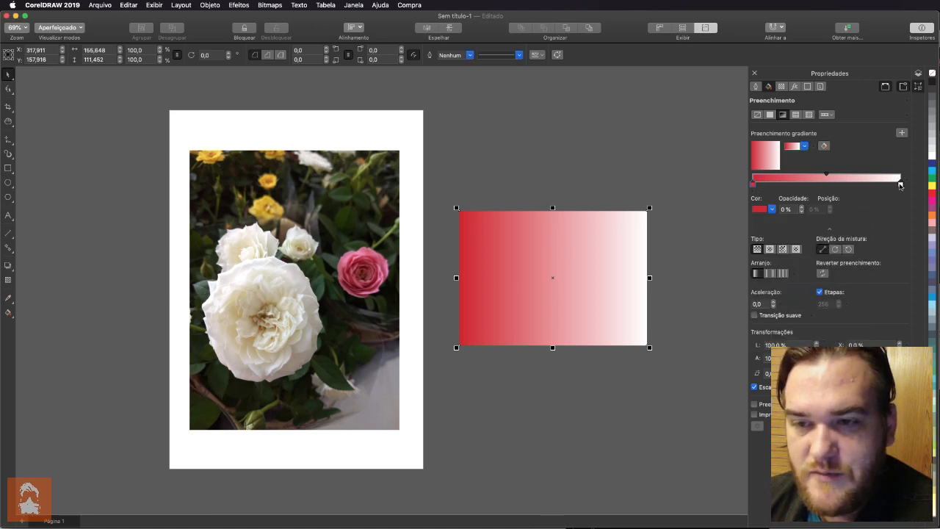
- Set the gradient's white end stop to yellow with C 0, M 10, Y 100, K 0
left_click(772, 210)
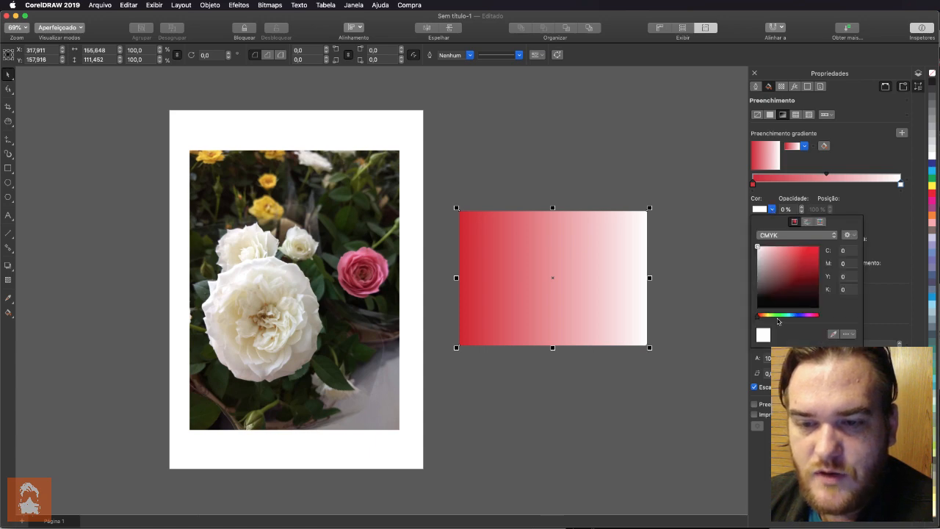
left_click(849, 252)
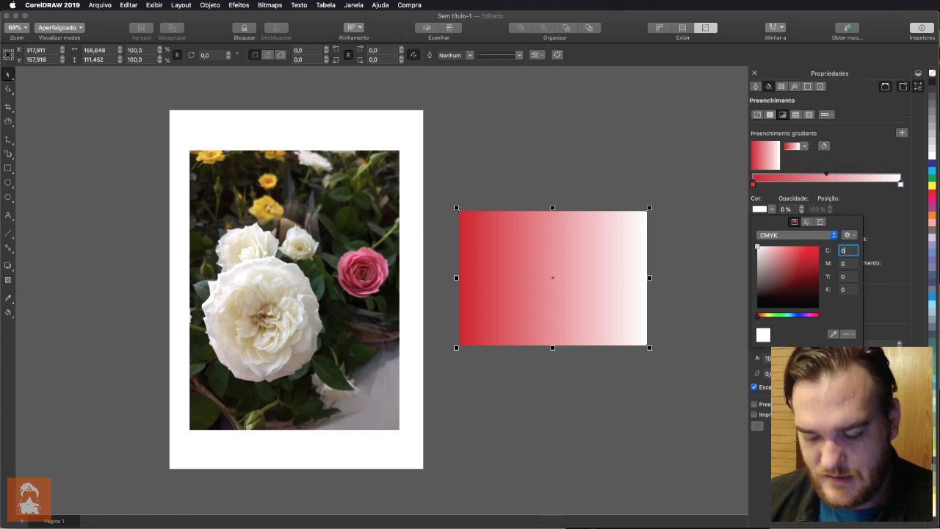
key("Tab")
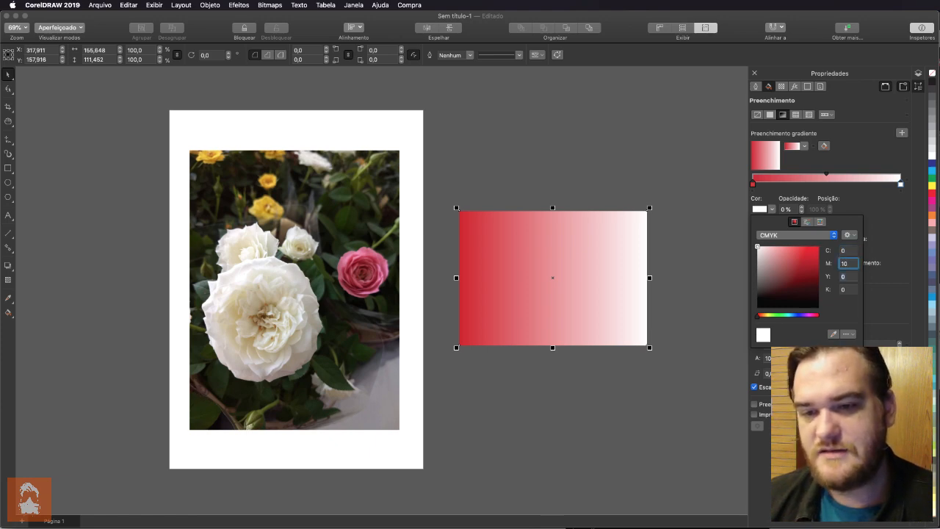
key("Tab")
type("100")
key("Tab")
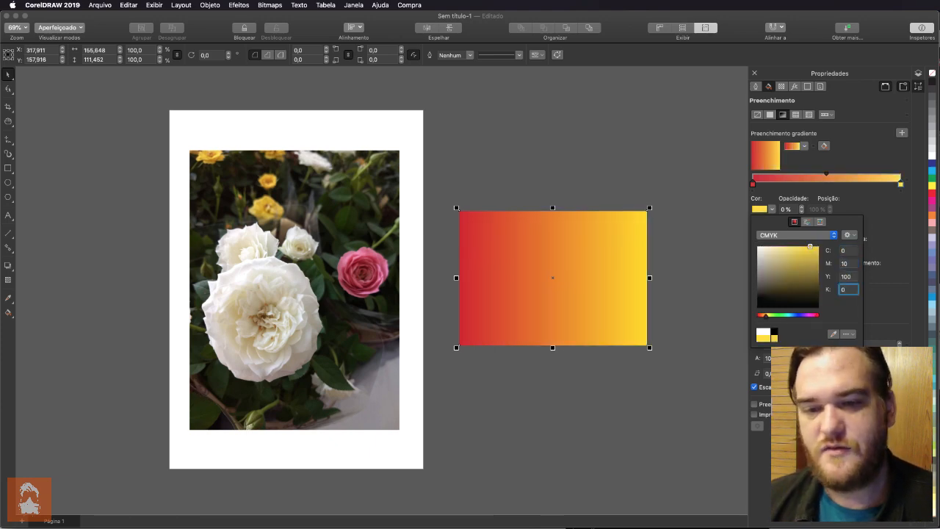
left_click(879, 208)
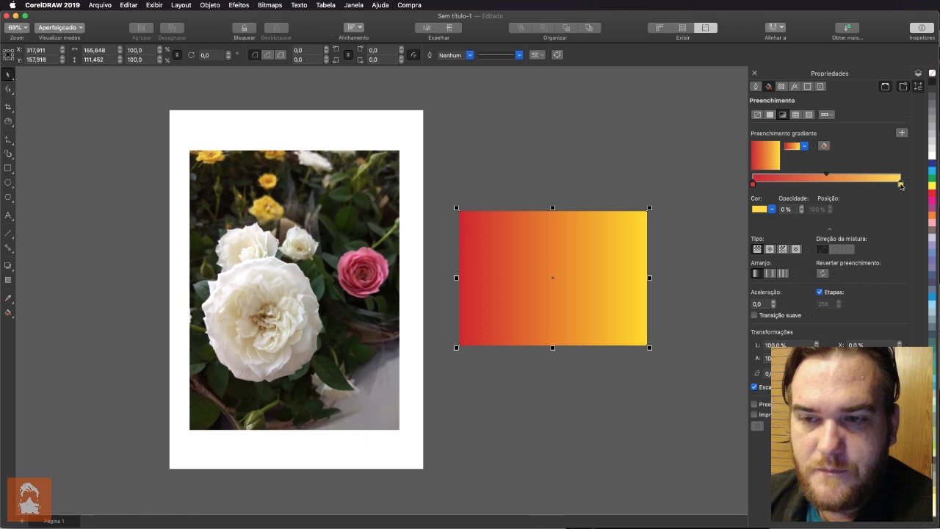
- Add a colour stop at about 52% of the red-to-yellow gradient and remove it again
left_click(753, 185)
left_click(801, 188)
left_click(753, 185)
left_click(901, 184)
double_click(829, 185)
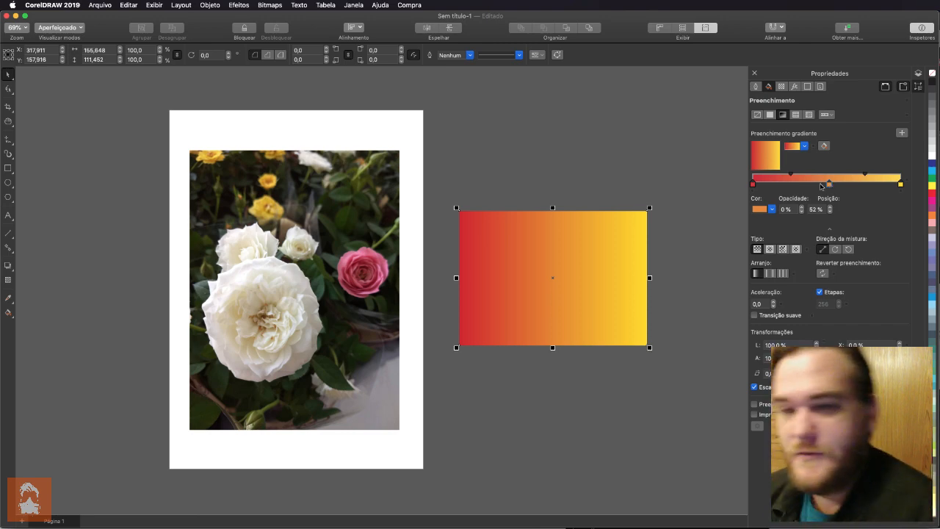
double_click(830, 185)
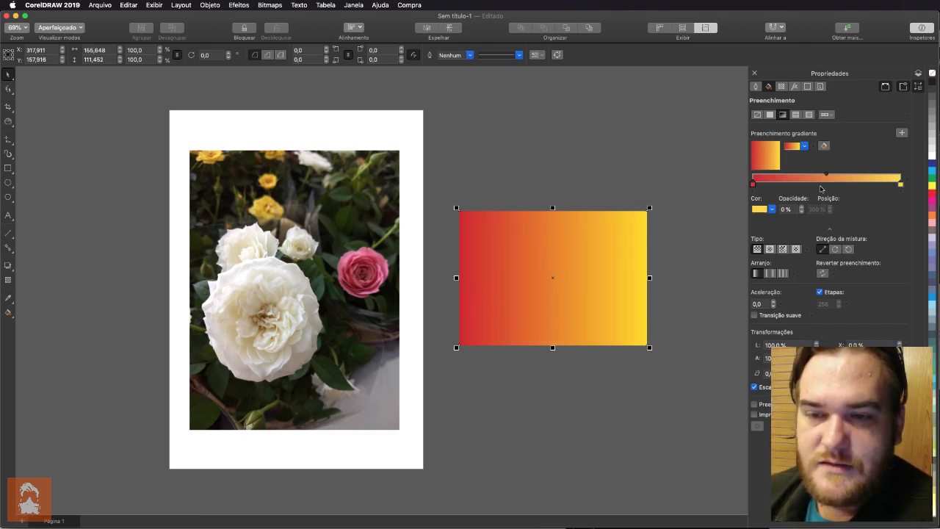
- Add a colour stop between the red and yellow ends and move it to about 51%
left_click(754, 184)
left_click(901, 185)
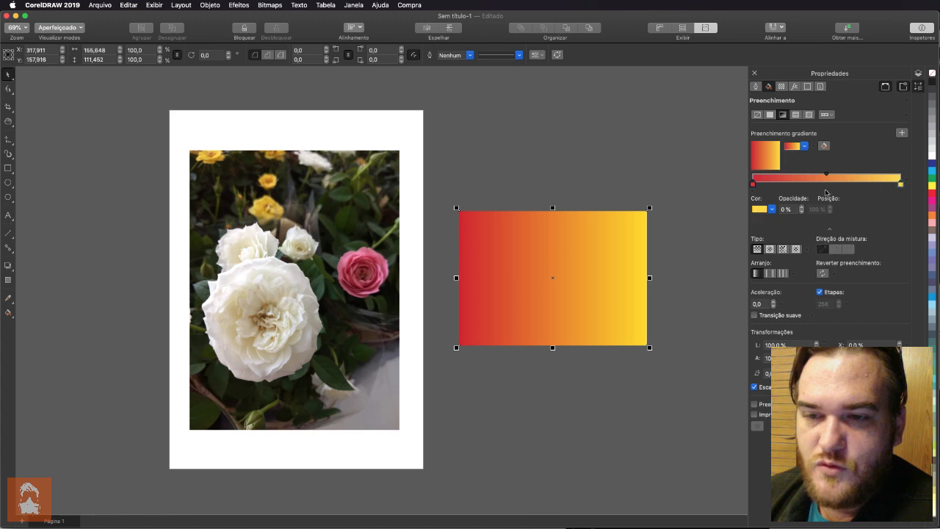
double_click(827, 185)
mouse_move(825, 187)
left_mouse_down()
mouse_move(862, 191)
mouse_move(786, 188)
mouse_move(847, 194)
mouse_move(819, 193)
mouse_move(831, 194)
left_mouse_up()
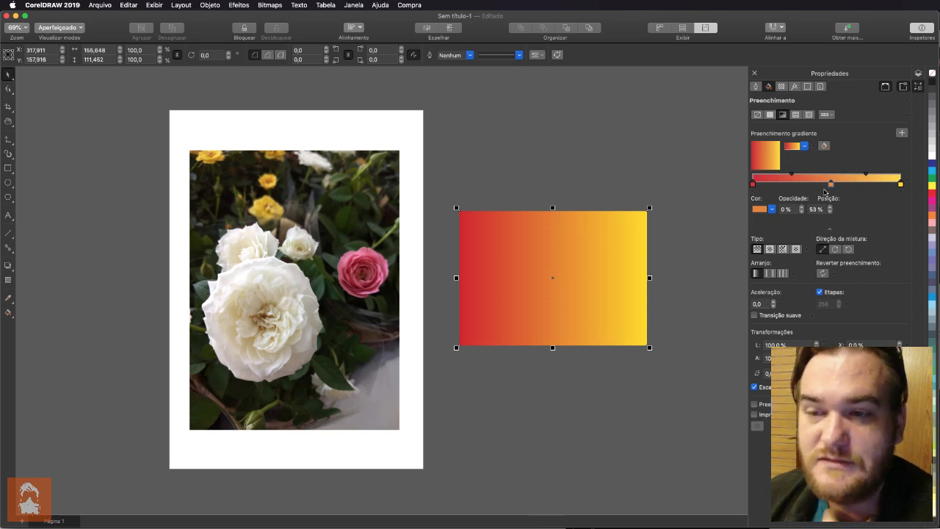
left_click(753, 184)
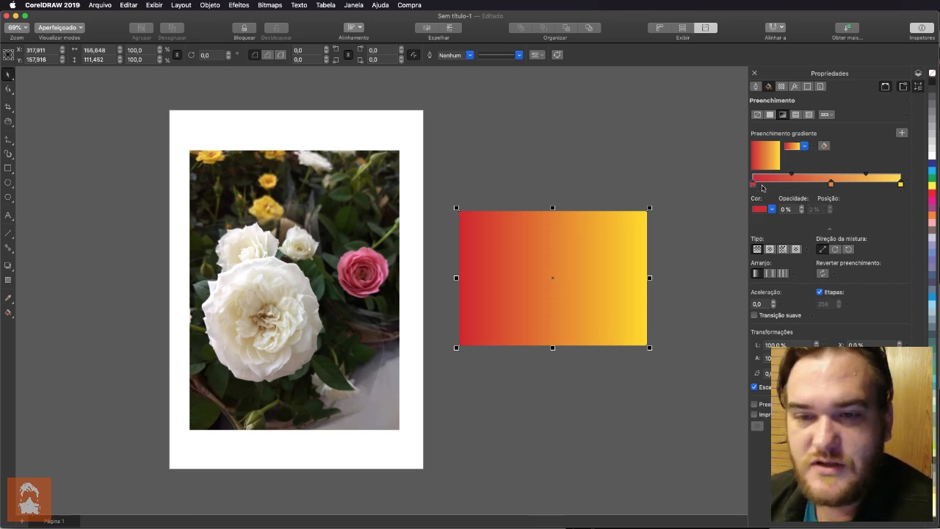
left_click(901, 184)
left_click(753, 185)
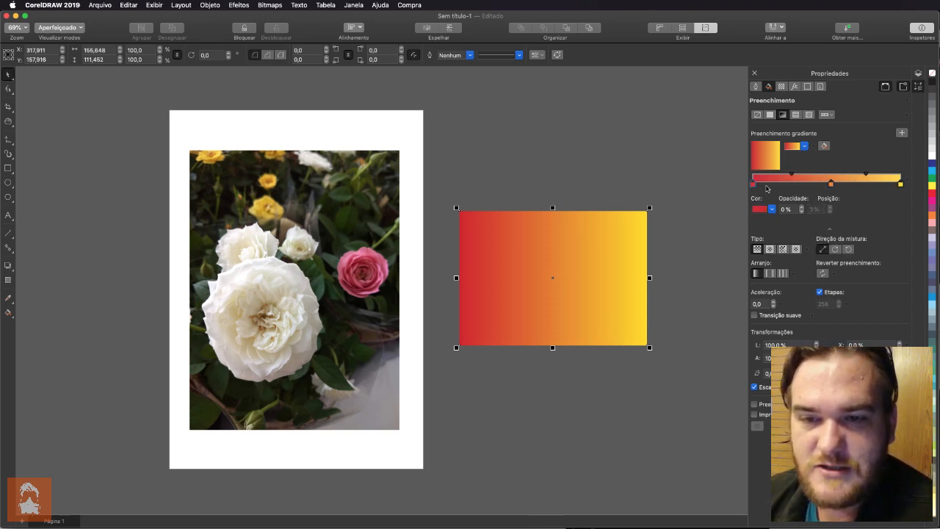
left_click(901, 185)
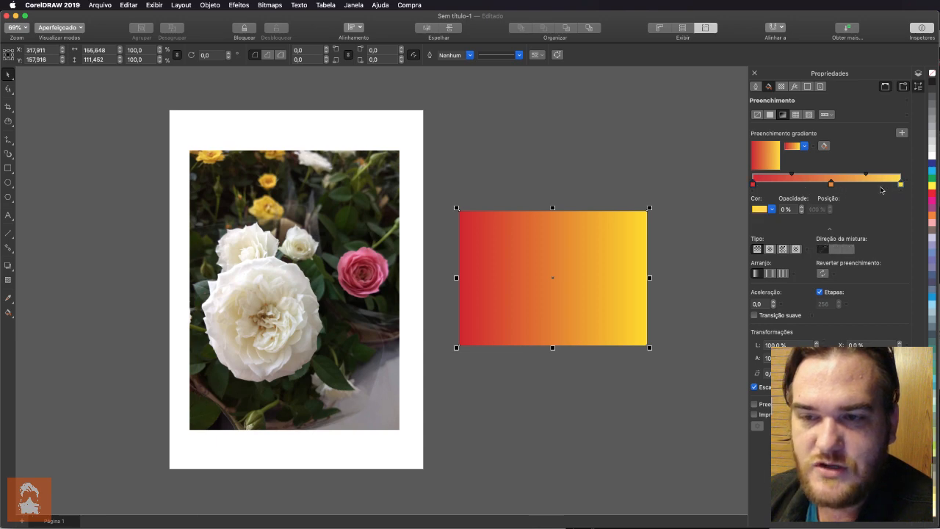
left_click(753, 184)
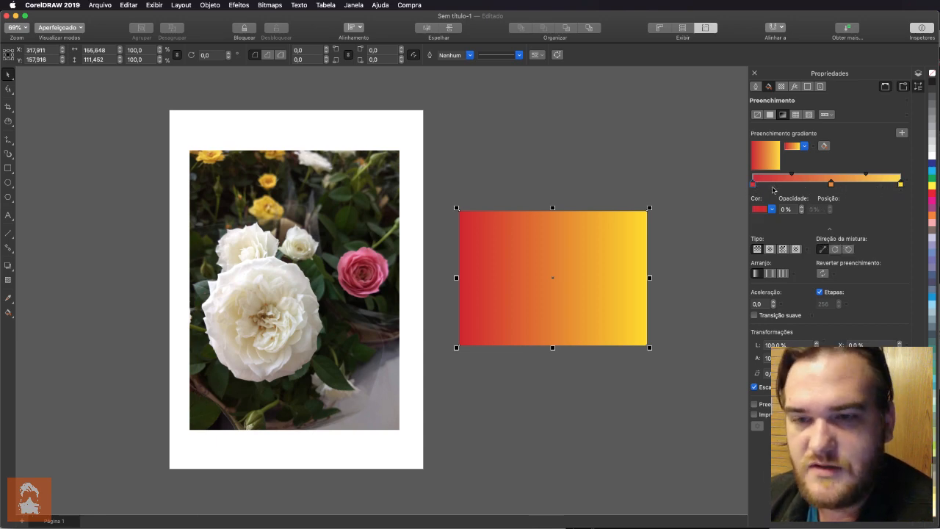
mouse_move(831, 184)
left_mouse_down()
mouse_move(814, 185)
mouse_move(845, 185)
mouse_move(828, 185)
left_mouse_up()
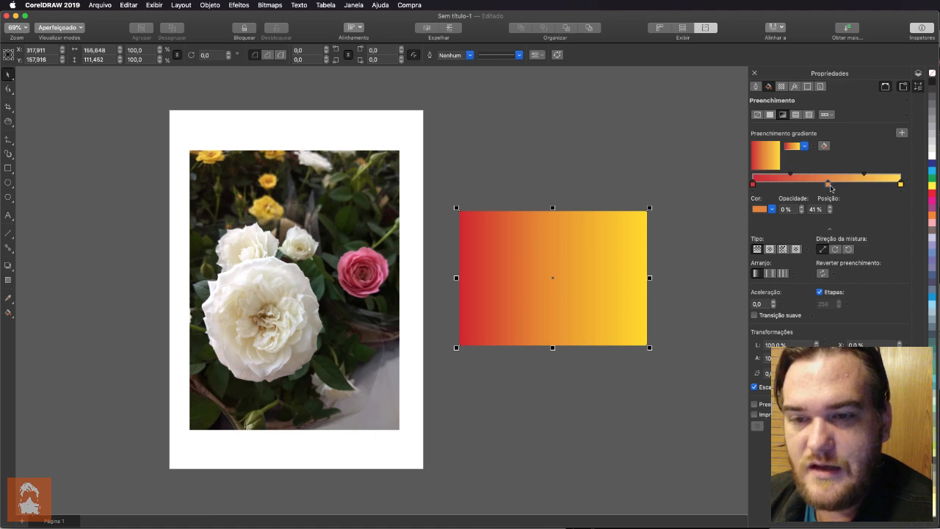
- Change the middle stop's colour to green with C 100, M 0, Y 100, K 0
left_click(772, 209)
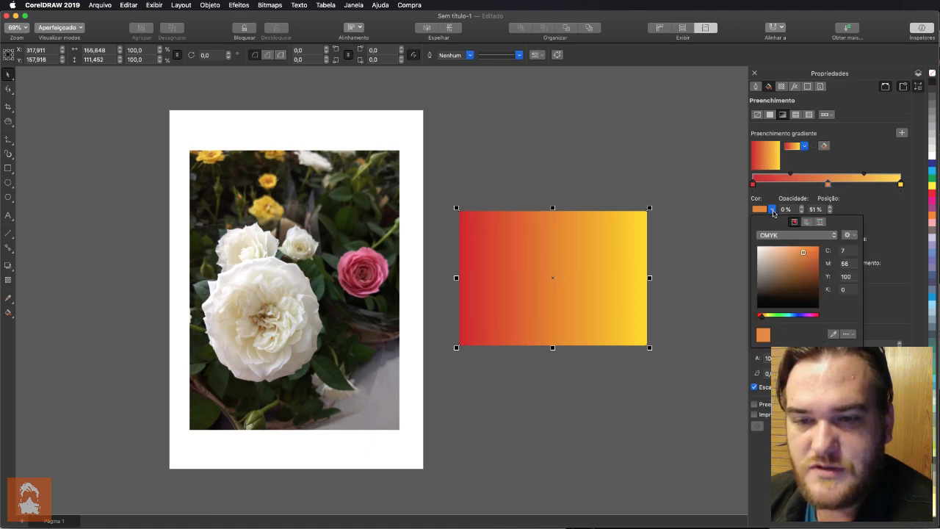
left_click(784, 316)
left_click_drag(852, 251, 823, 248)
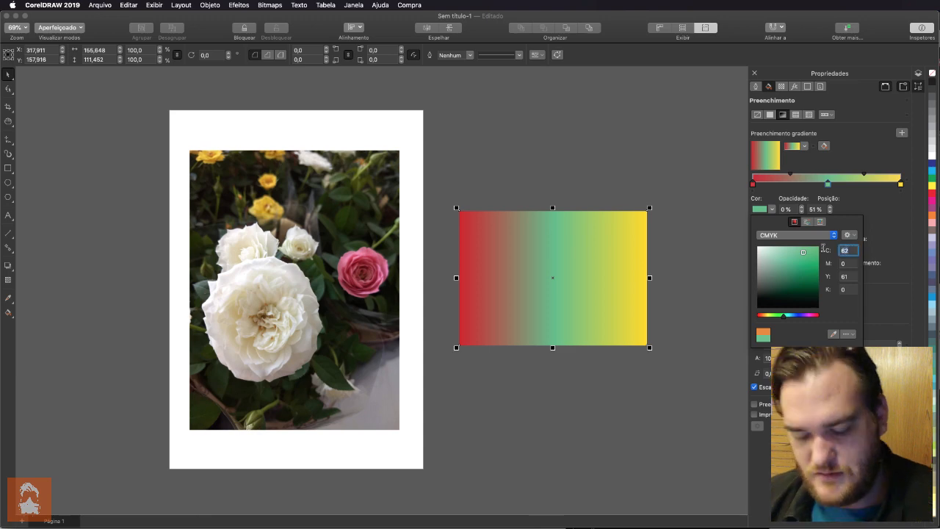
type("100")
key("Tab")
key("Tab")
type("100")
key("Tab")
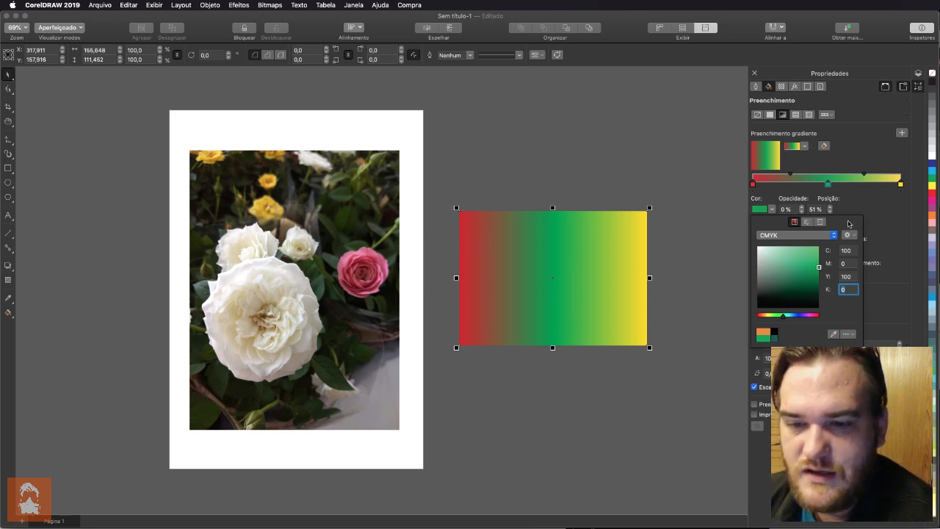
left_click(872, 197)
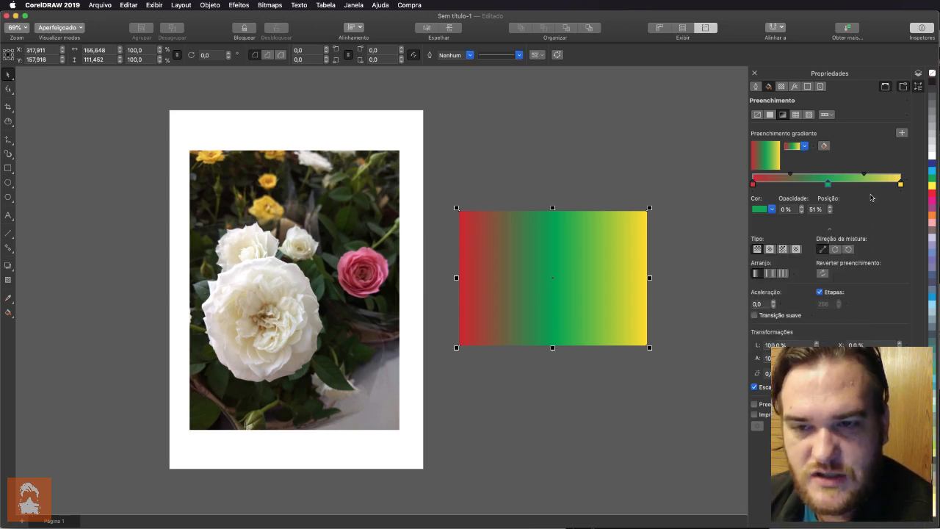
- Slide the green stop along the gradient and adjust its position in increments to 50%
left_click_drag(829, 184, 856, 185)
left_click(830, 211)
left_click(830, 211)
left_click(830, 212)
left_click(830, 211)
left_click(830, 211)
left_click(830, 212)
left_click(830, 211)
left_click(830, 212)
left_click(830, 212)
left_click(830, 212)
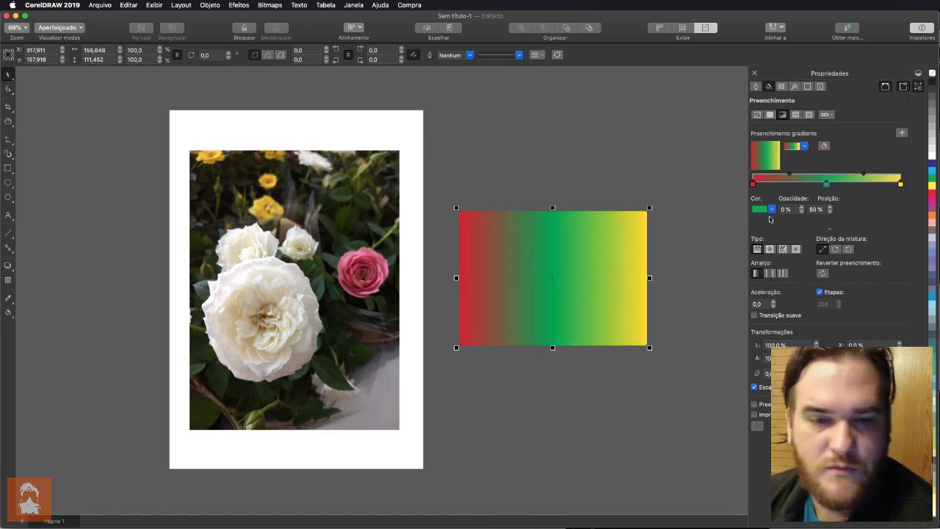
- Shift the green stop to about 44% and enter 50% as its exact position
left_click_drag(827, 188, 873, 189)
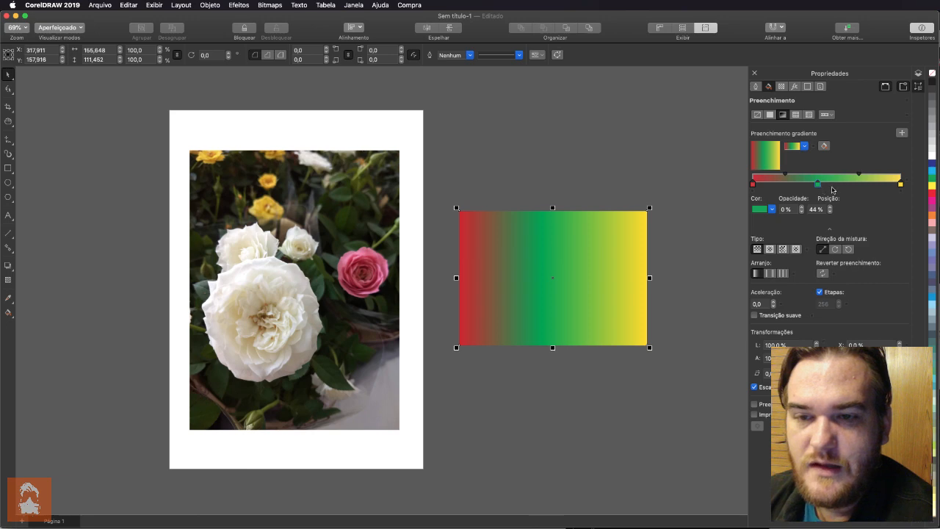
left_click(817, 209)
type("50")
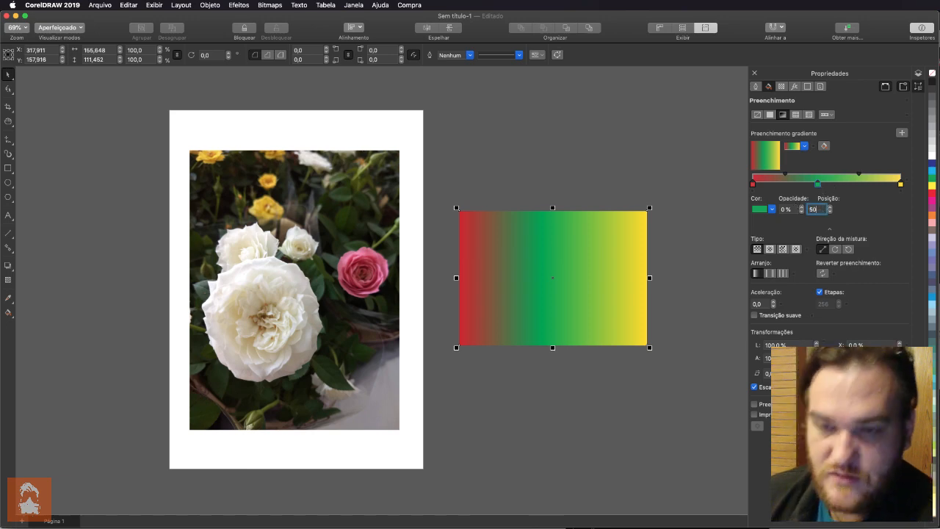
key("Return")
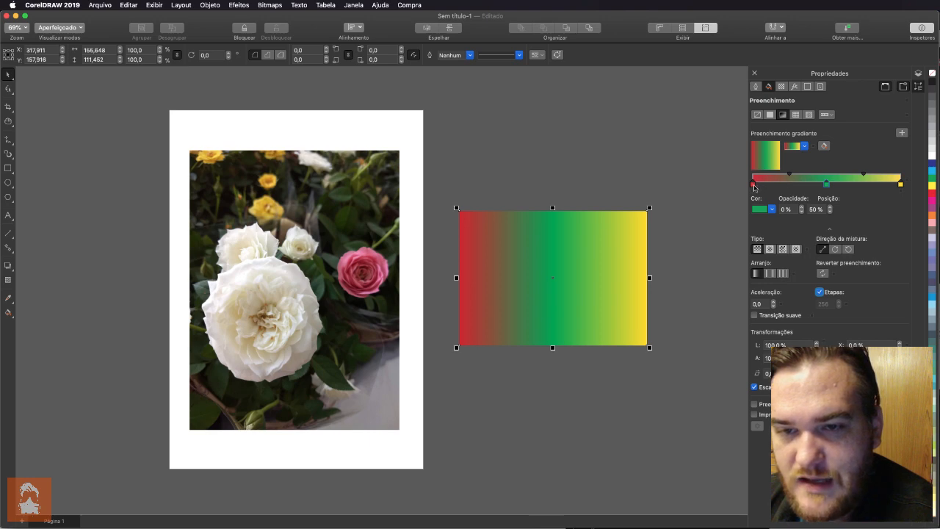
- Shift the blend midpoint between red and green to about 42% and reset its position to 50%
left_click(790, 176)
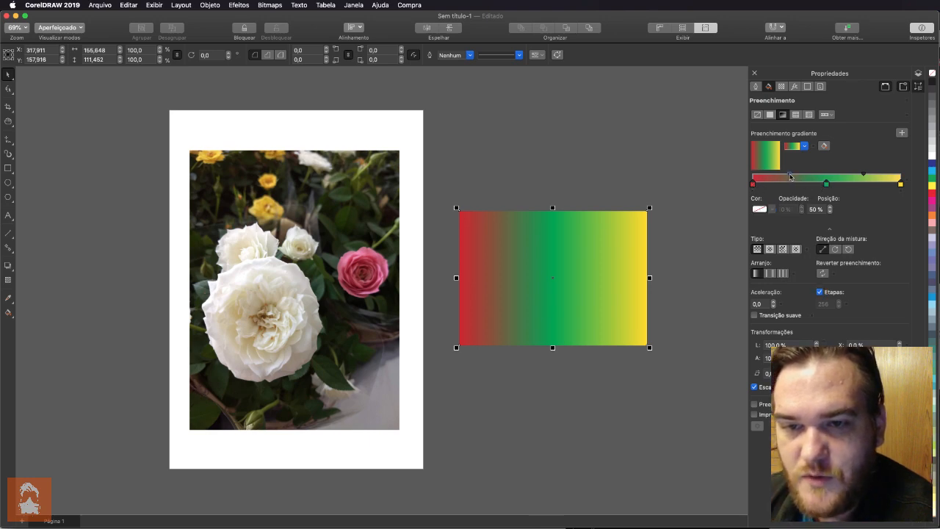
mouse_move(790, 177)
left_mouse_down()
mouse_move(764, 177)
mouse_move(816, 177)
mouse_move(783, 176)
left_mouse_up()
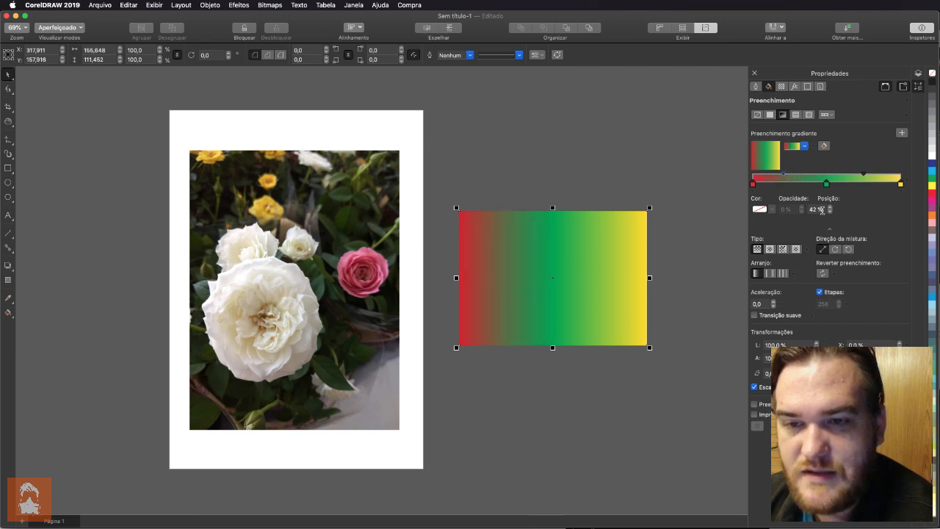
double_click(817, 209)
type("50")
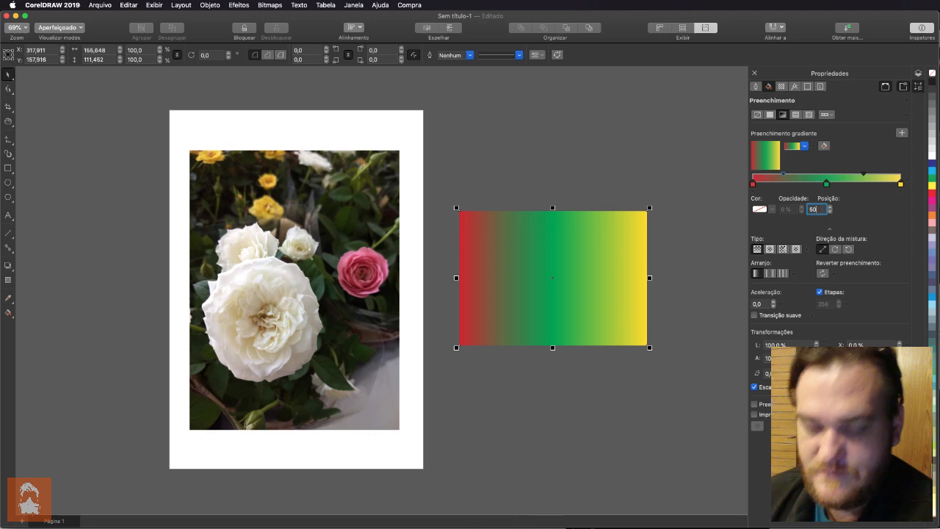
key("Return")
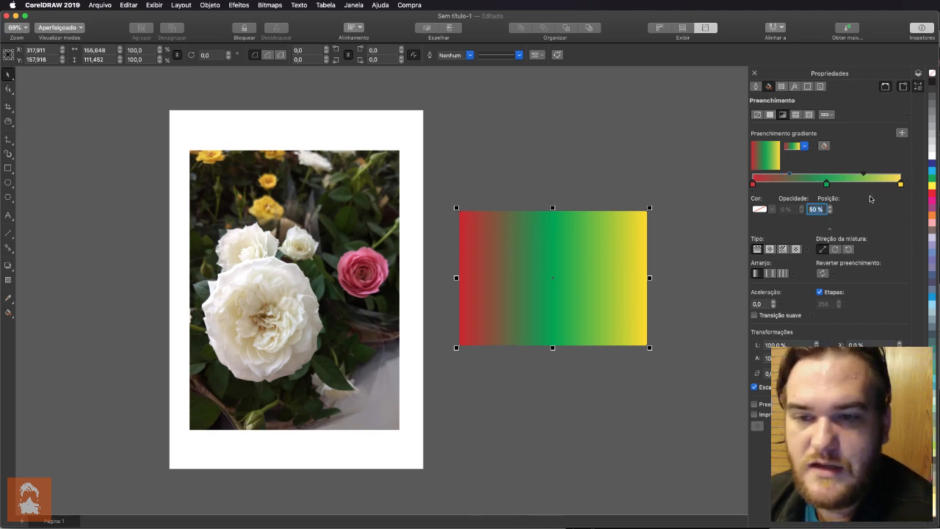
- Move the blend midpoint between green and yellow to about 48% and remove the green stop
mouse_move(864, 175)
left_mouse_down()
mouse_move(883, 177)
mouse_move(864, 182)
left_mouse_up()
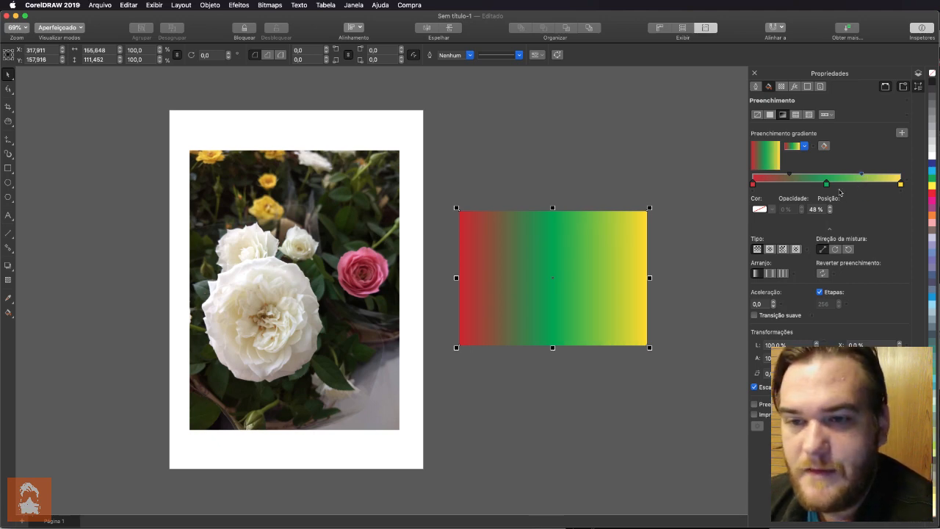
double_click(826, 183)
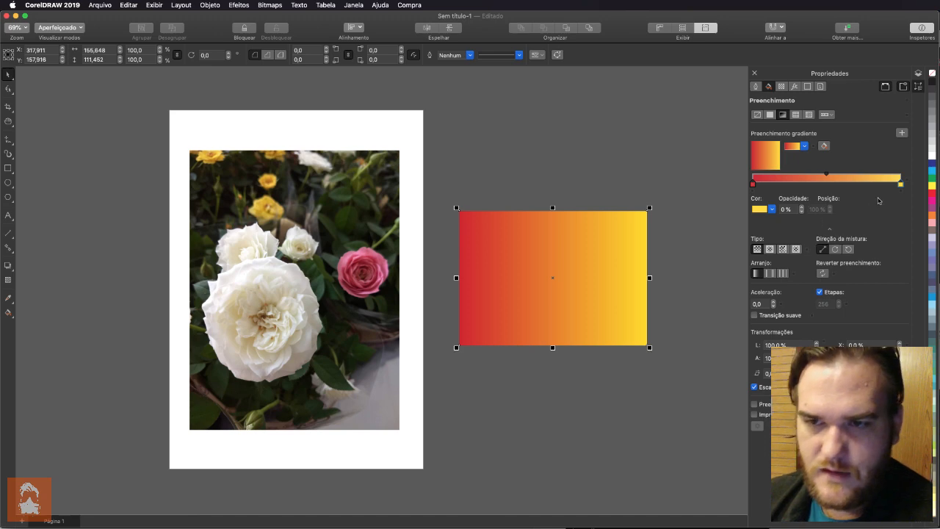
- Change the gradient's end stop to light red with M 80 and Y 60
left_click(902, 187)
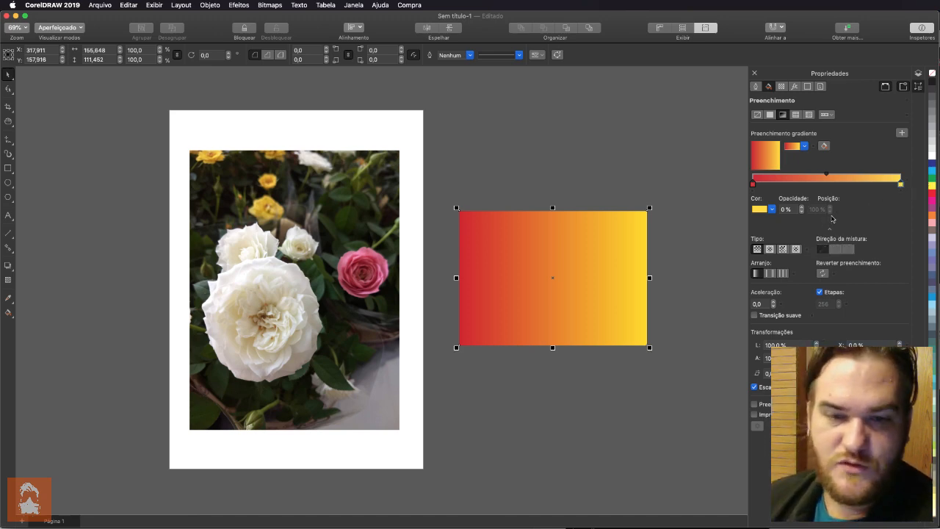
left_click(772, 210)
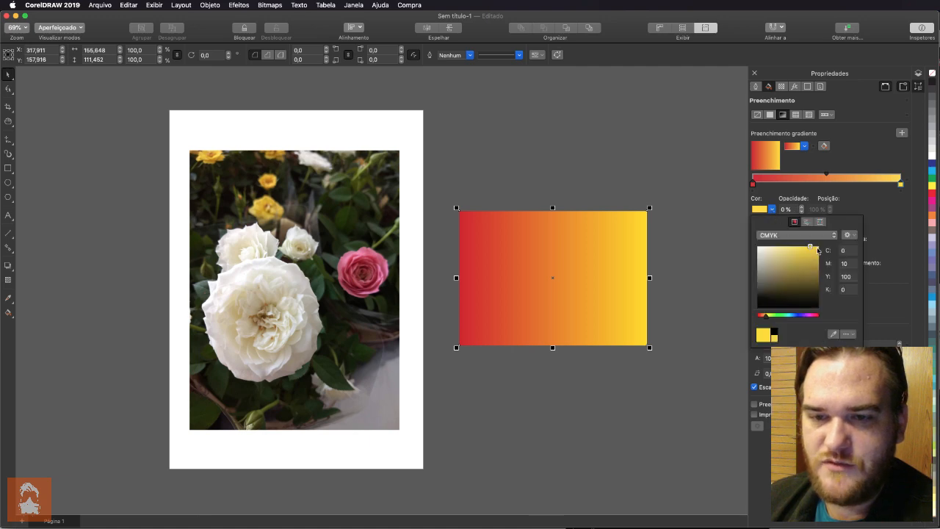
left_click(851, 265)
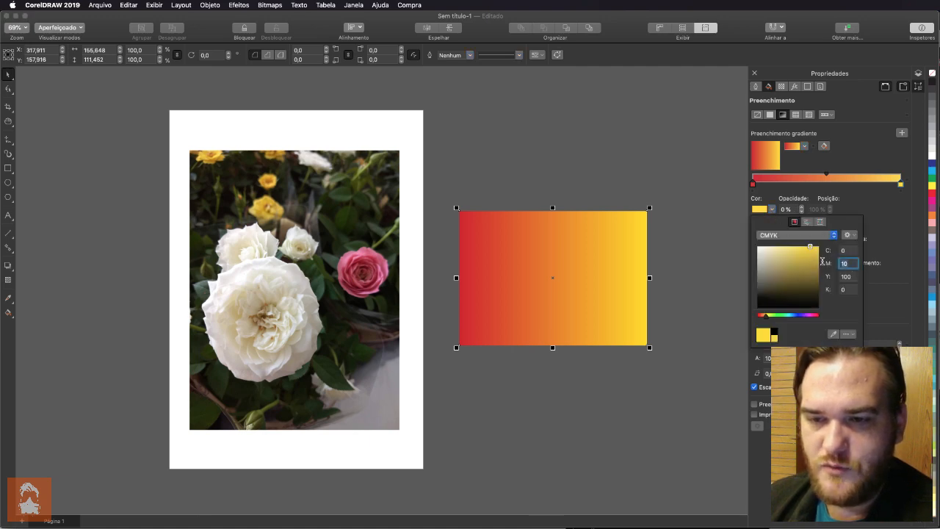
type("80")
key("Tab")
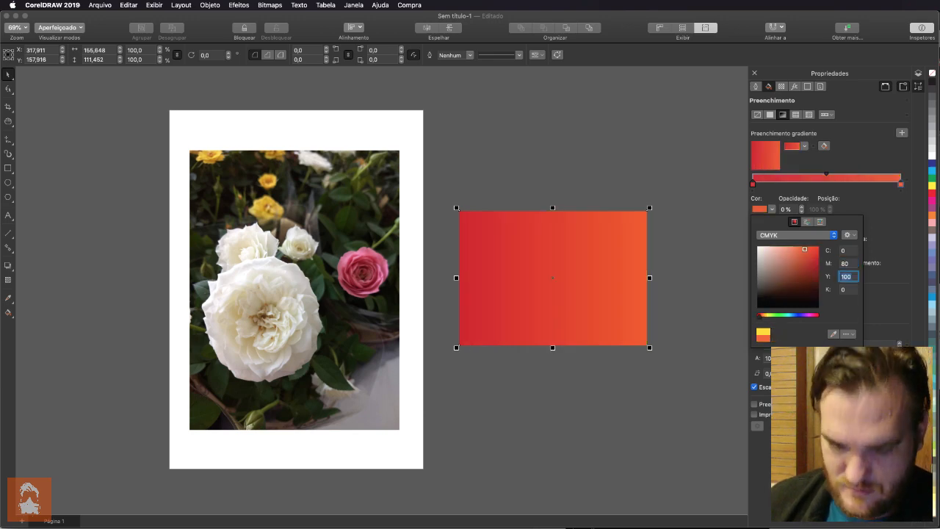
type("60")
key("Tab")
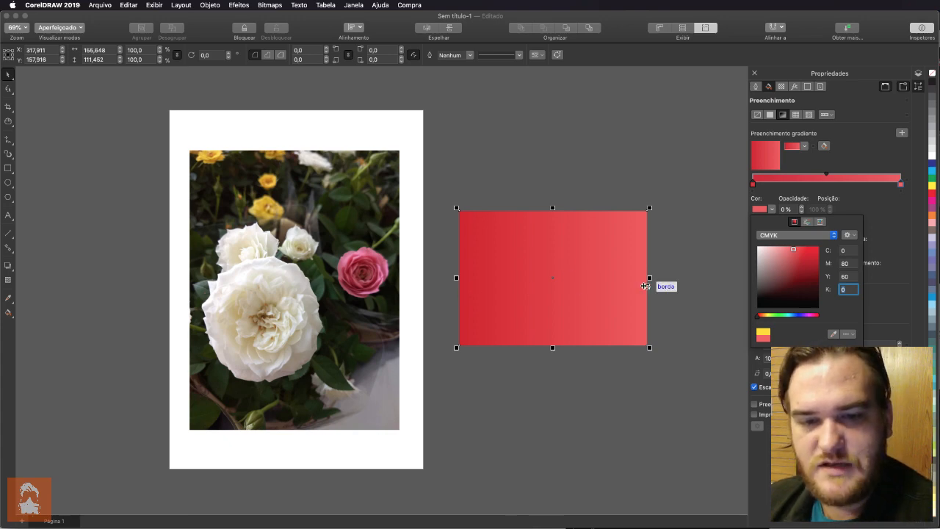
key("Return")
- Move the flower photo off the page, place the gradient rectangle at the page's upper-left corner and select it
left_click_drag(573, 258, 284, 156)
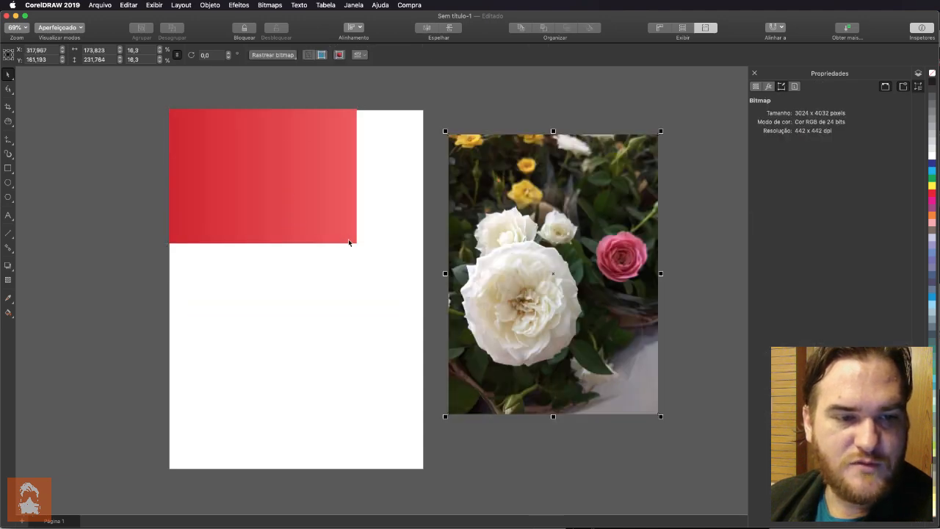
left_click(324, 217)
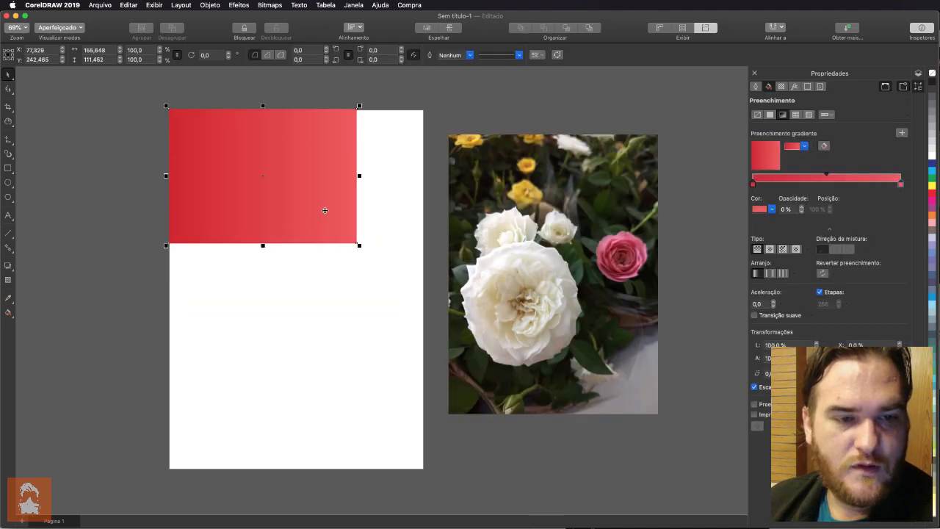
- Enlarge the gradient rectangle to cover the whole page, about 211 by 299 mm, and deselect it
left_click_drag(359, 246, 423, 337)
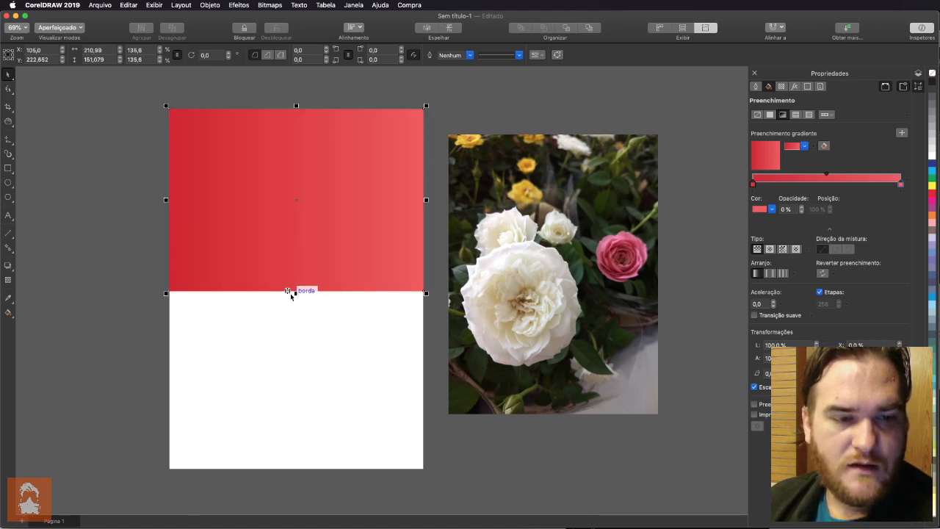
left_click_drag(296, 293, 289, 470)
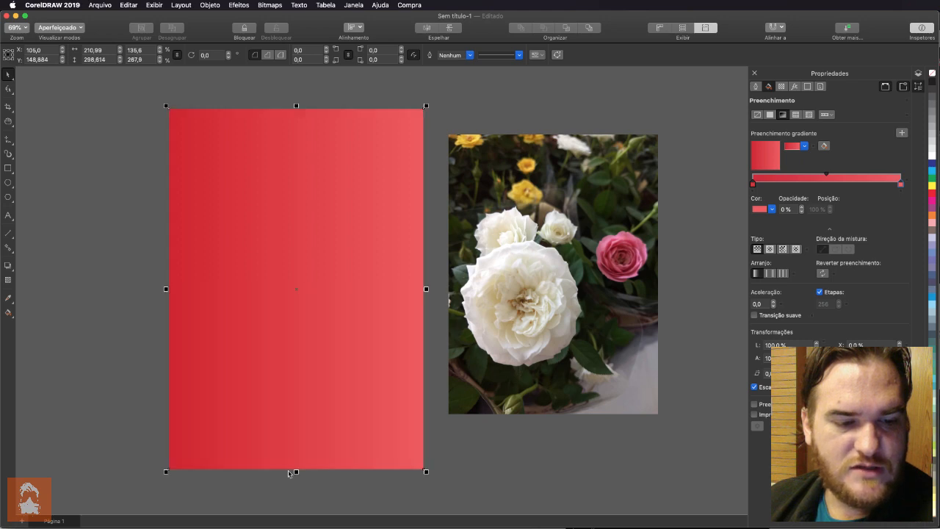
left_click(507, 451)
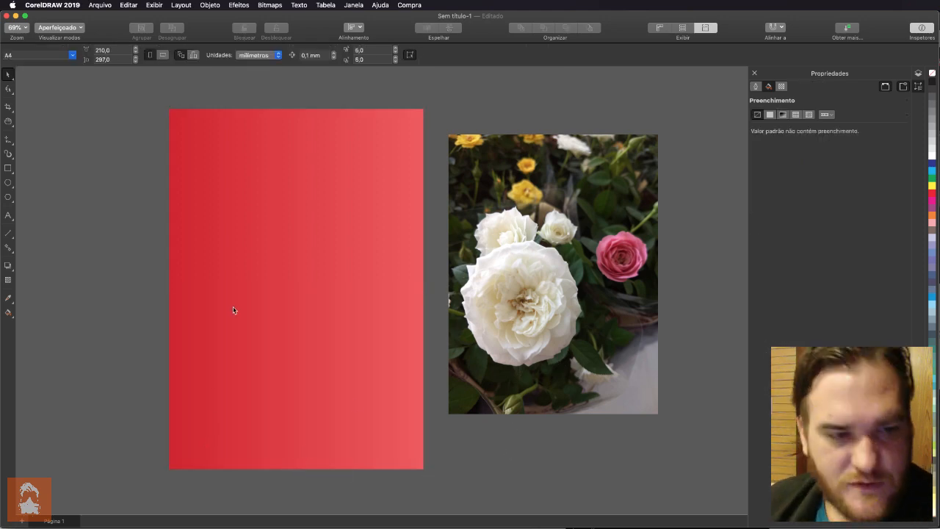
- Try a uniform red fill on the page-sized rectangle and undo it to return to the gradient
left_click(297, 225)
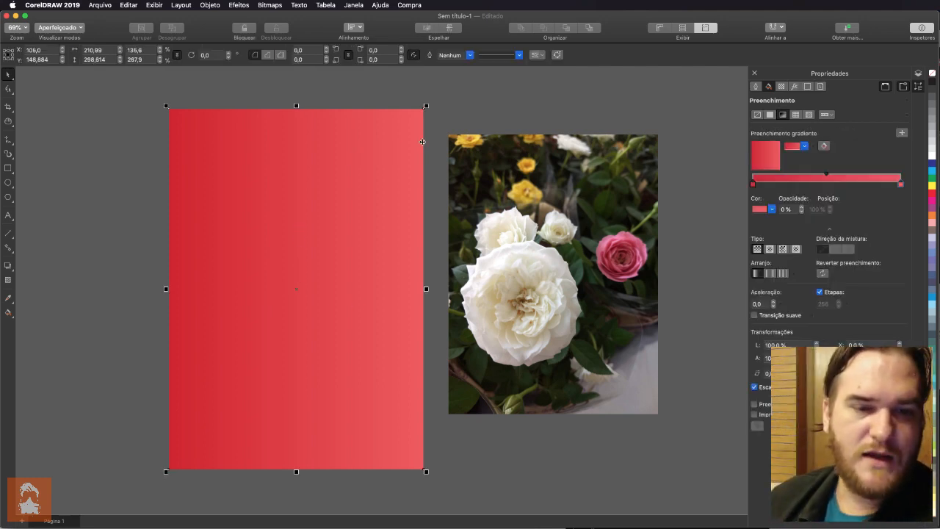
left_click(769, 114)
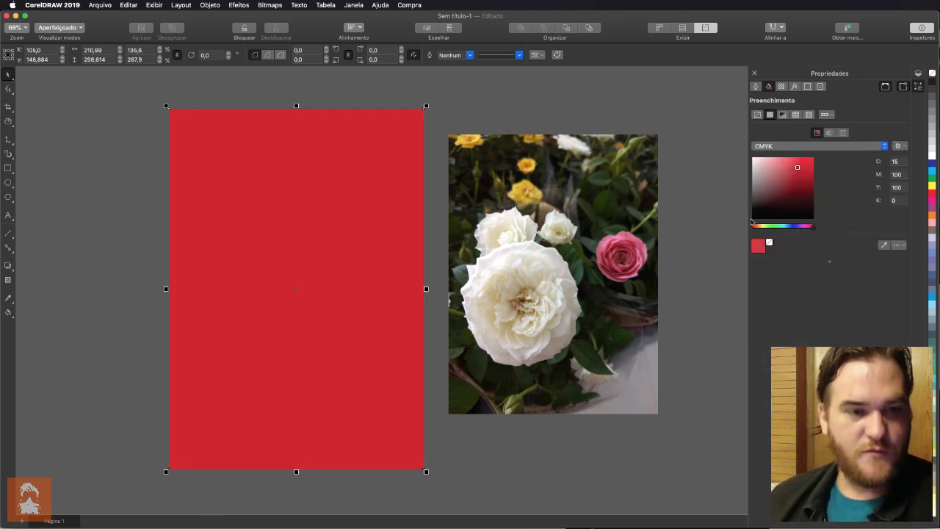
key("super+z")
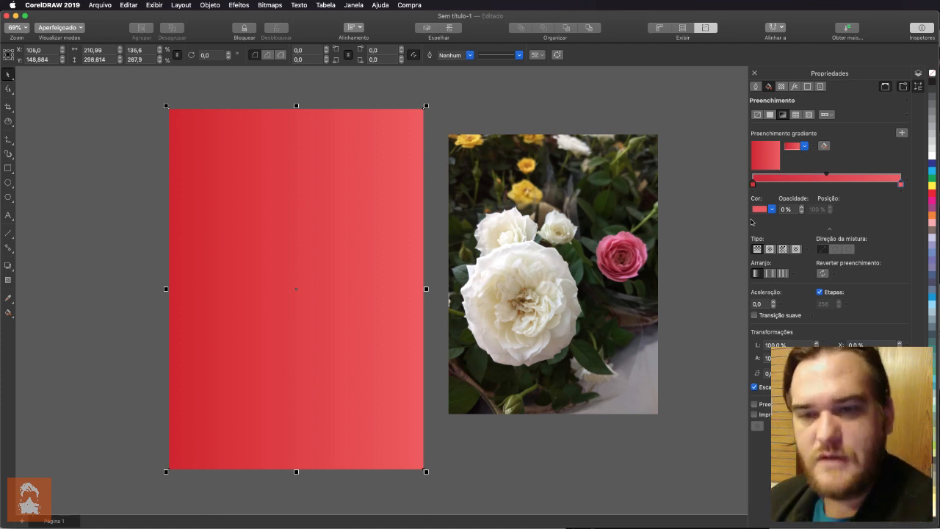
- Set the gradient's end stop to M 100 and Y 100
left_click(772, 210)
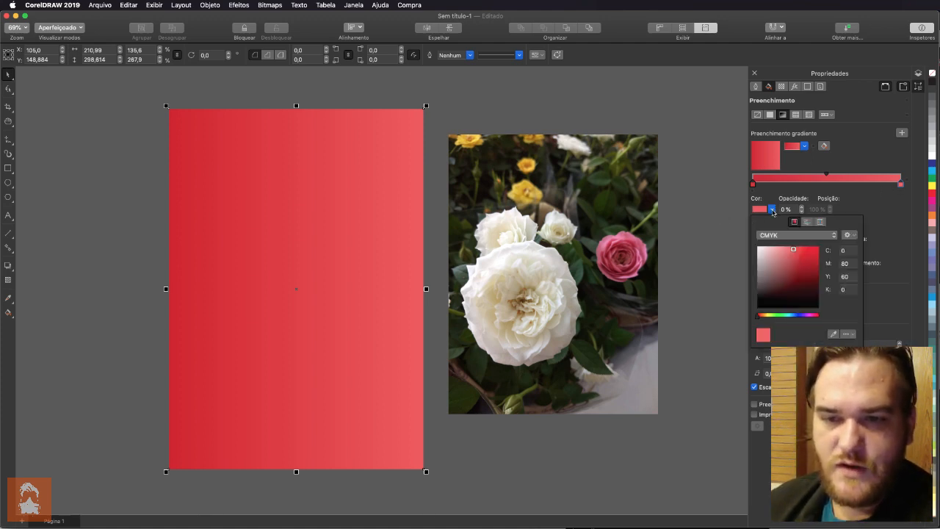
double_click(846, 263)
type("100")
key("Tab")
type("100")
key("shift+Tab")
key("shift+Tab")
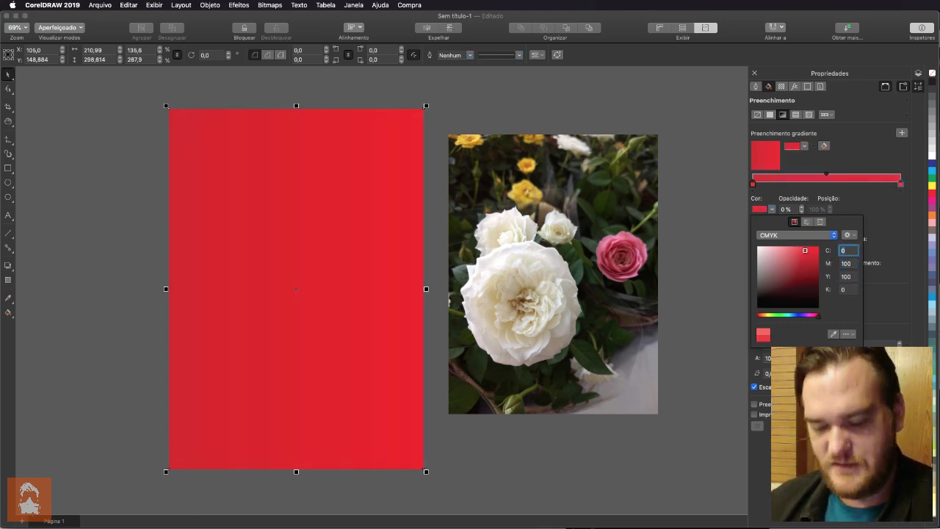
- Try cyan values of 60, 25 and 30 on the gradient's end stop
type("60")
key("Tab")
key("shift+Tab")
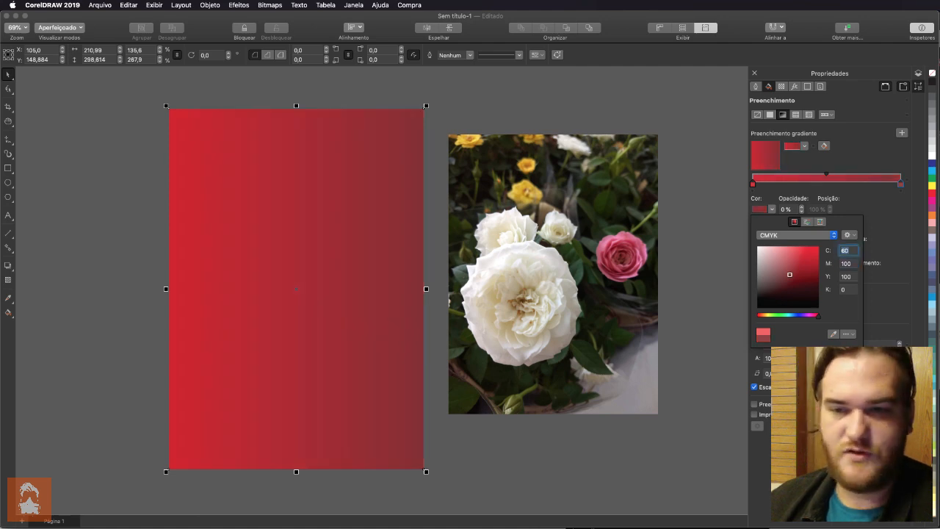
type("25")
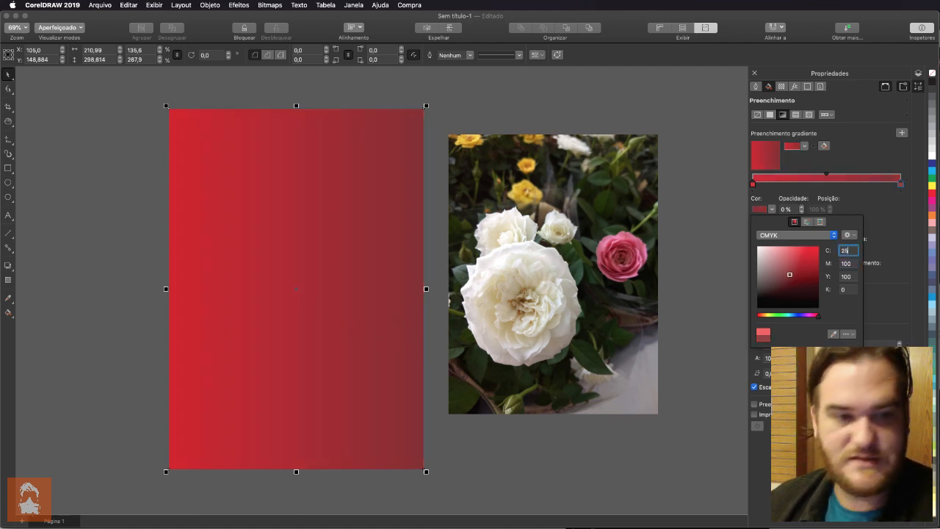
key("Tab")
key("shift+Tab")
type("30")
key("Tab")
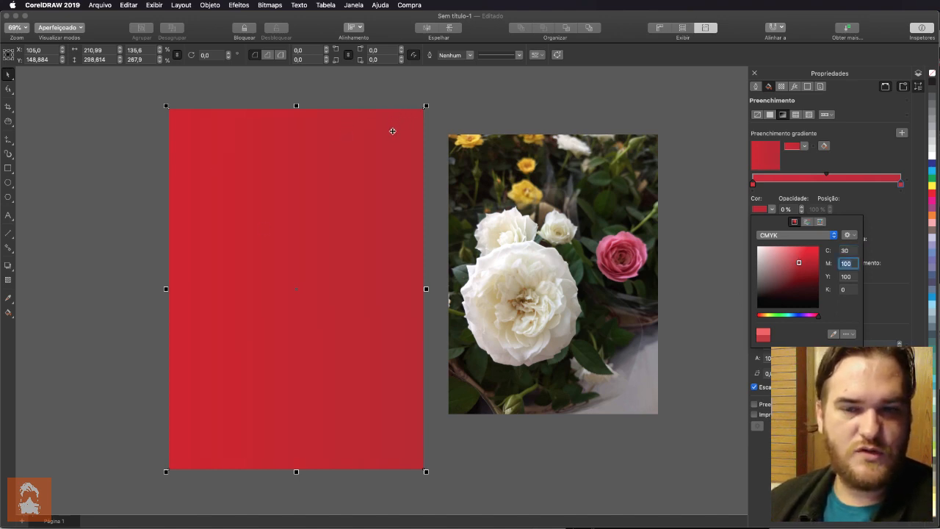
left_click(673, 489)
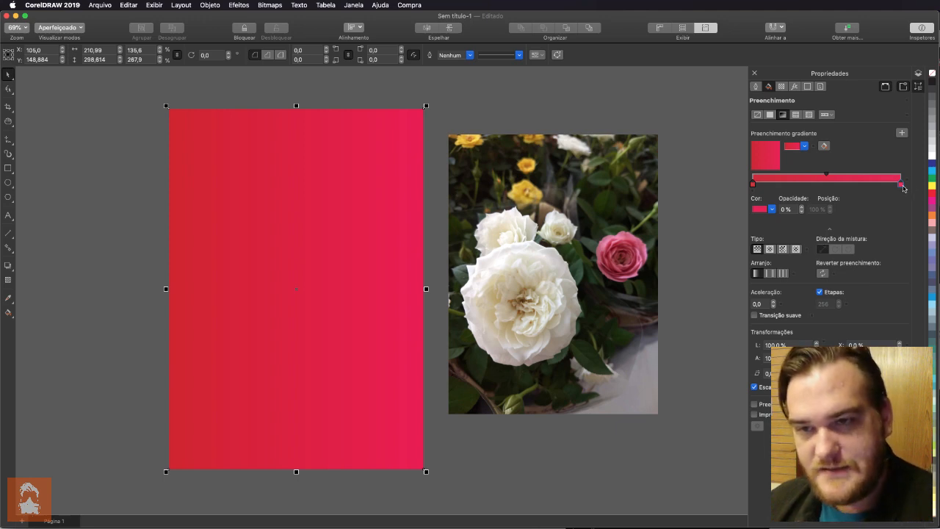
- Lighten the gradient's end stop to M 70 and Y 40
left_click(772, 209)
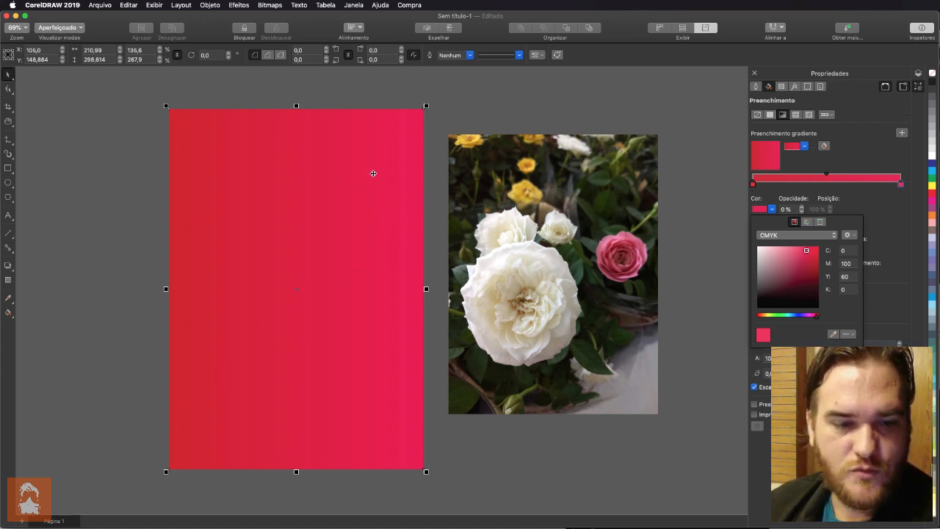
left_click(846, 263)
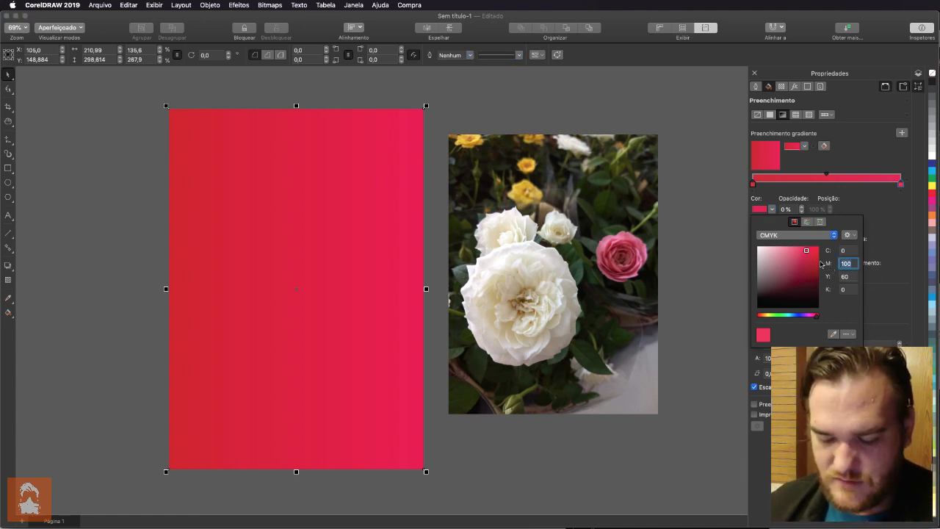
type("70")
key("Tab")
type("40")
key("Tab")
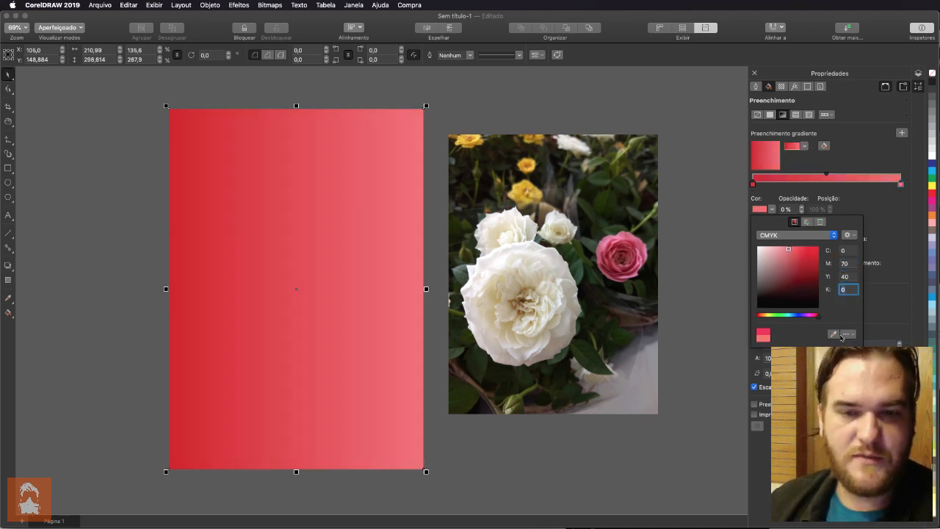
left_click(902, 295)
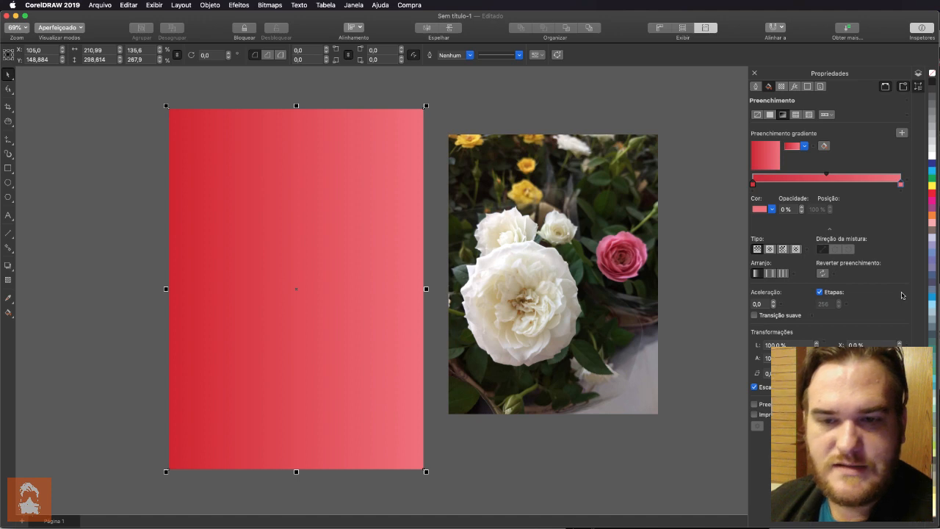
- Try the elliptical, conical and rectangular gradient types on the rectangle and return to the linear type
left_click(771, 249)
left_click(783, 250)
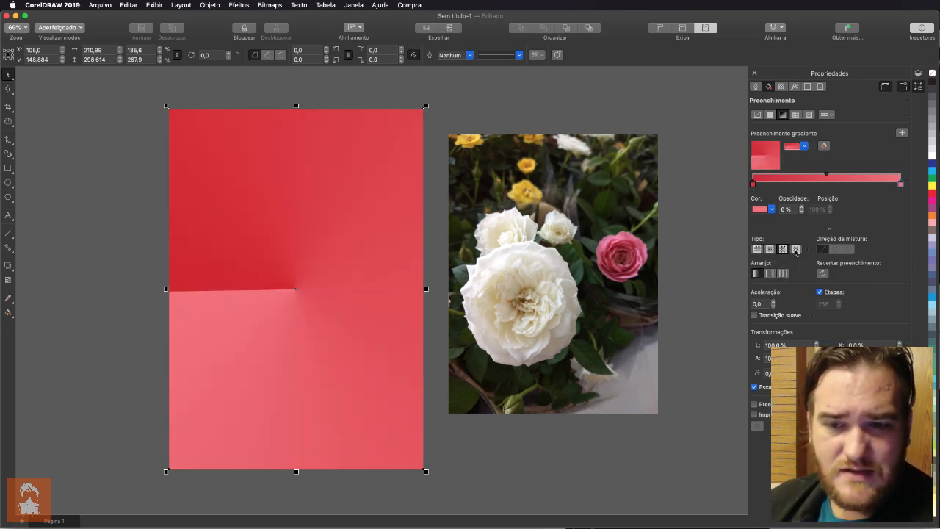
left_click(797, 250)
left_click(771, 249)
left_click(784, 250)
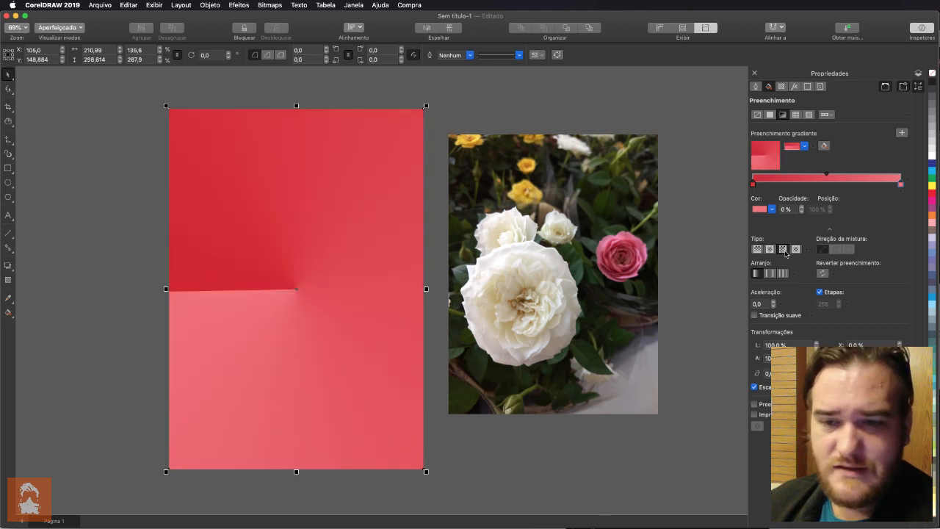
left_click(796, 249)
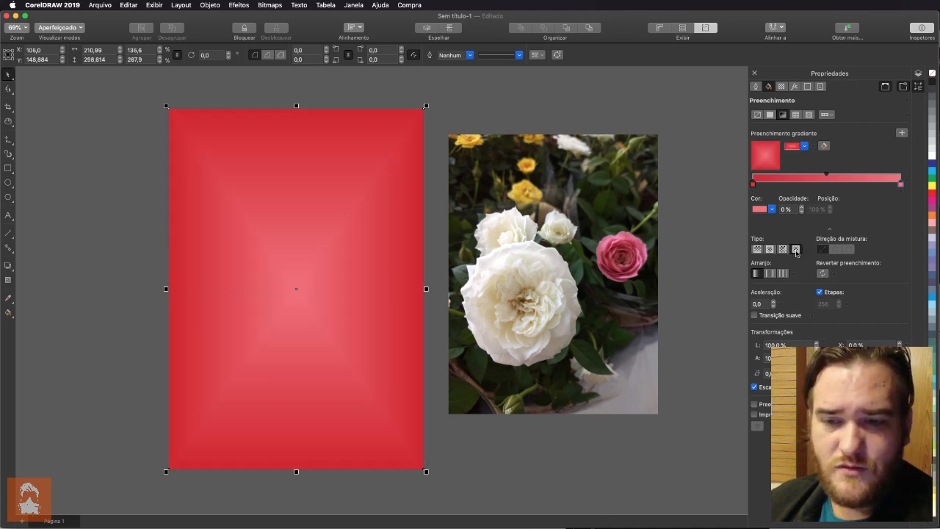
left_click(783, 250)
left_click(796, 250)
left_click(783, 250)
left_click(771, 250)
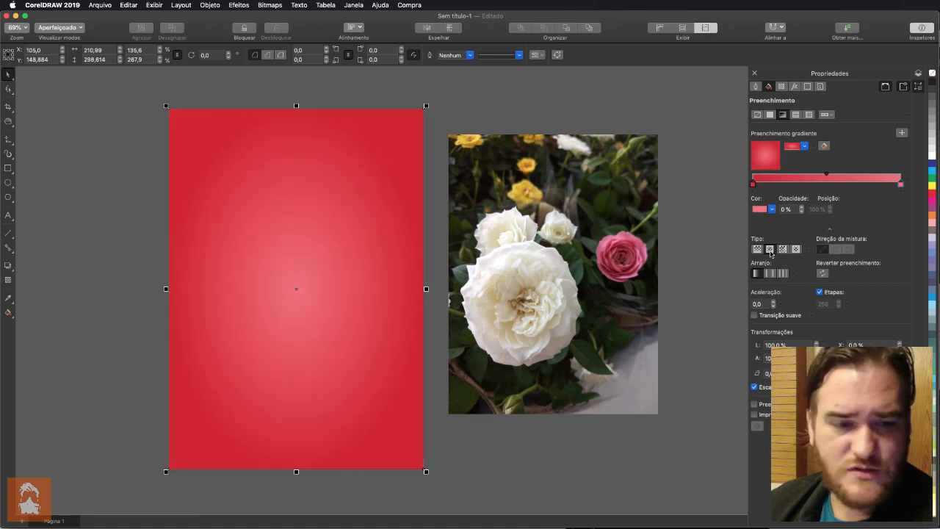
left_click(760, 250)
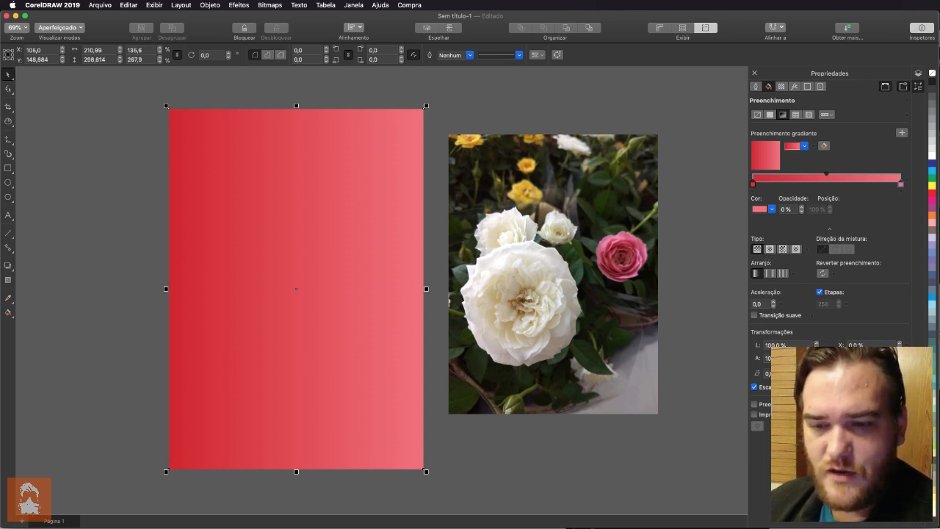
- Change the gradient's end stop to pink with M 50 and Y 20
left_click(772, 209)
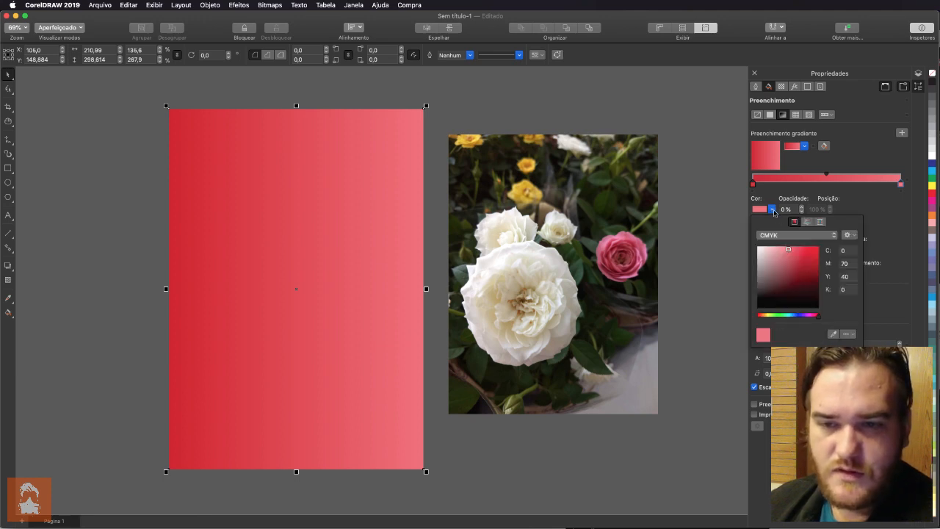
double_click(845, 264)
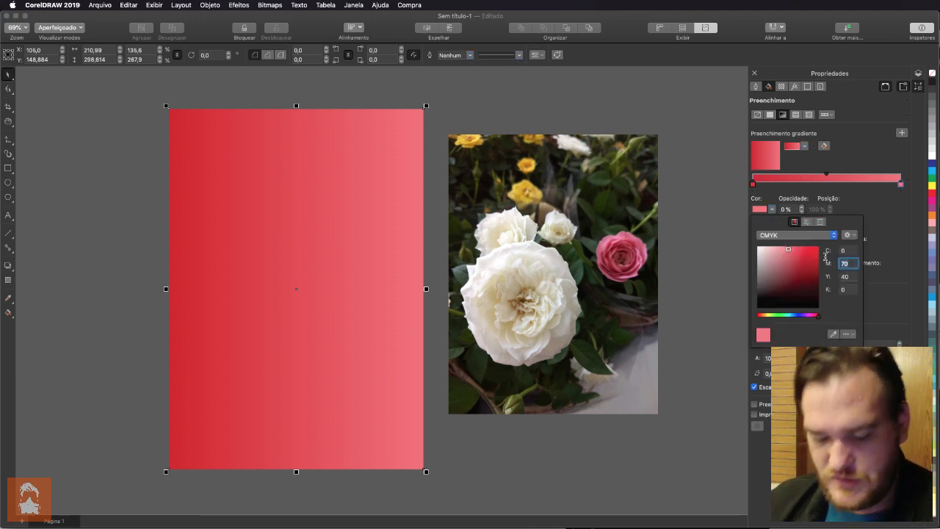
type("50")
key("Tab")
type("20")
key("Tab")
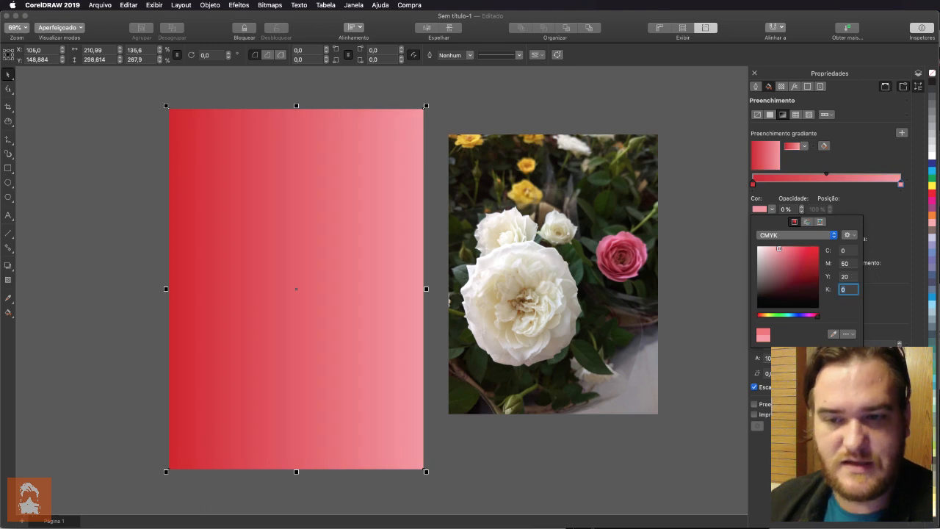
left_click(875, 321)
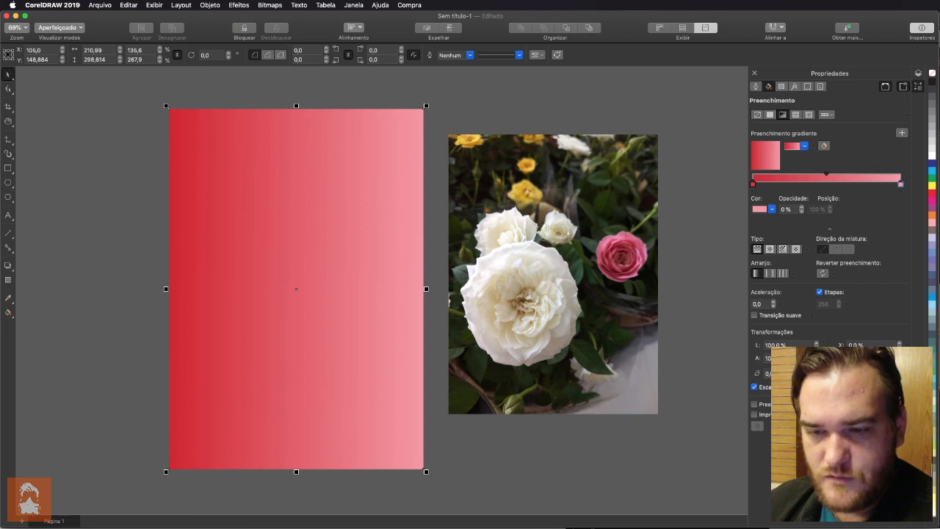
- Rotate the rectangle's gradient to a diagonal and on to 90°, then reselect the rectangle
key("Tab")
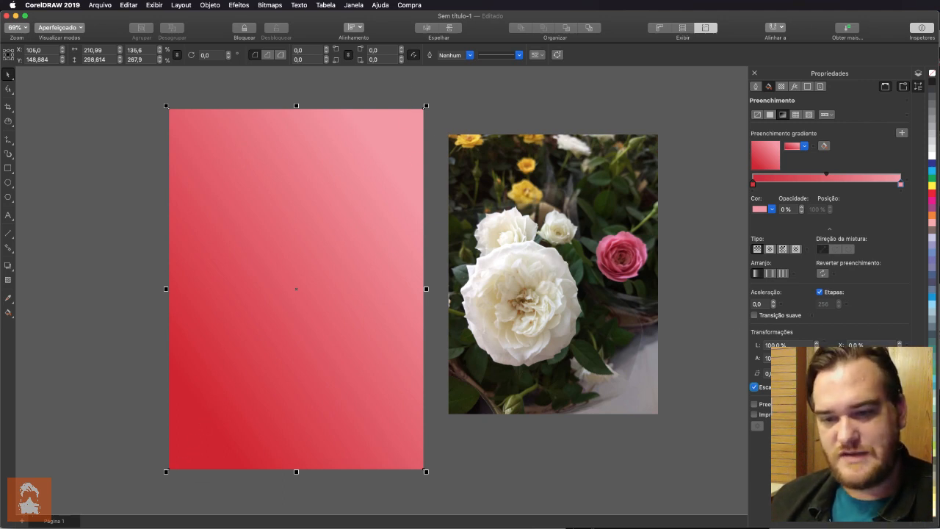
key("Tab")
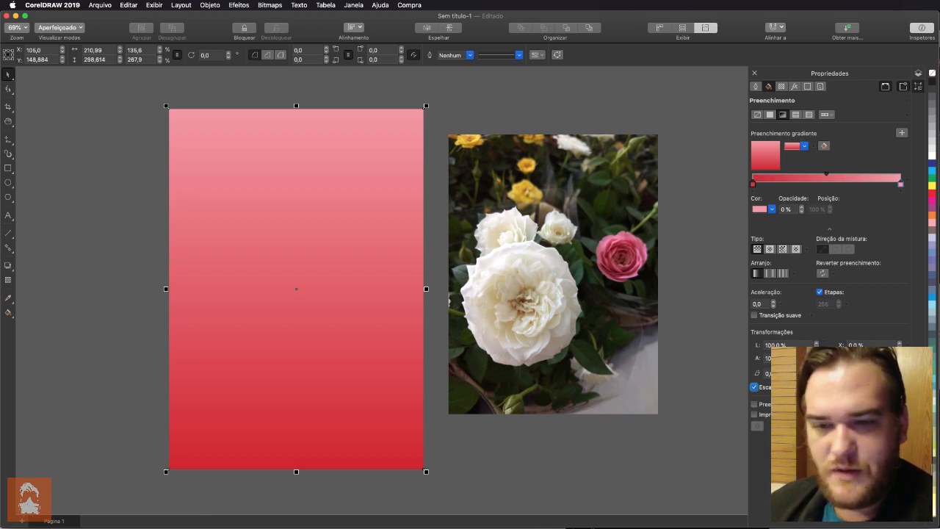
left_click(655, 461)
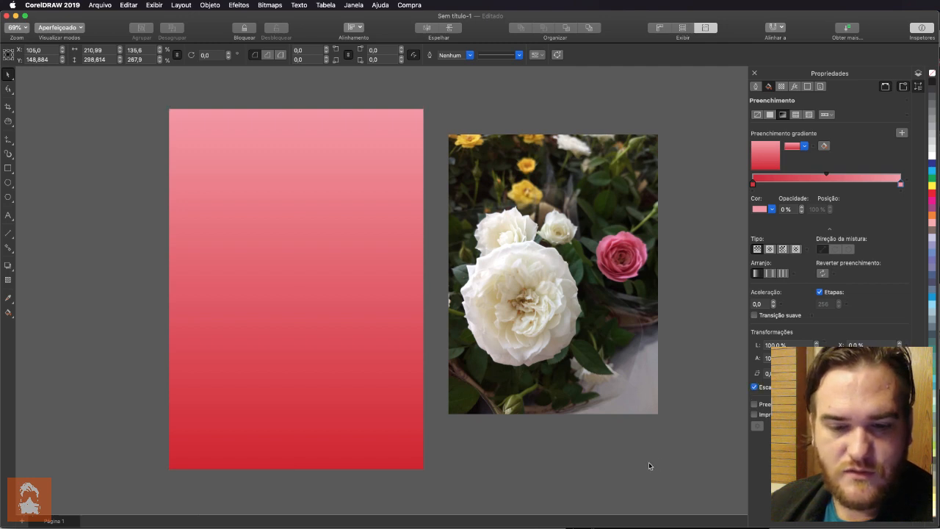
left_click(383, 377)
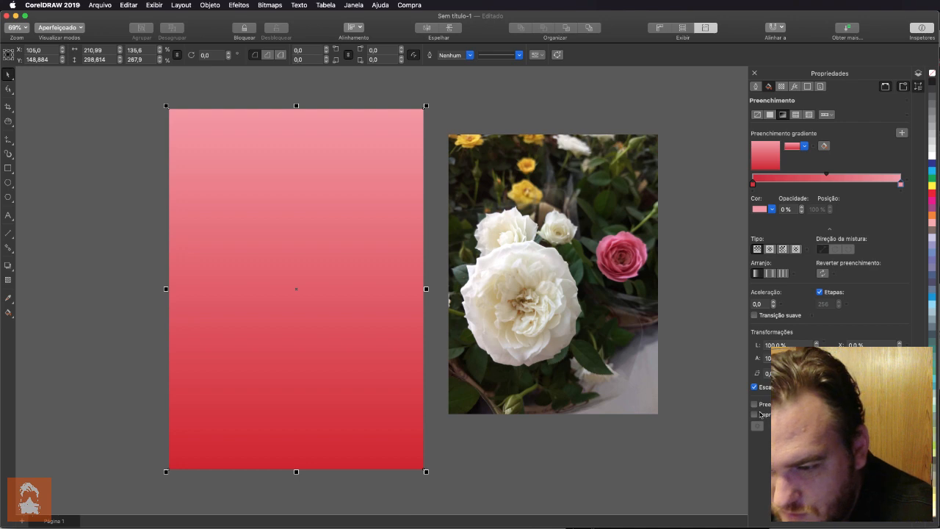
- Set the gradient's rotation angle to 0° and then to 45°
key("super+Tab")
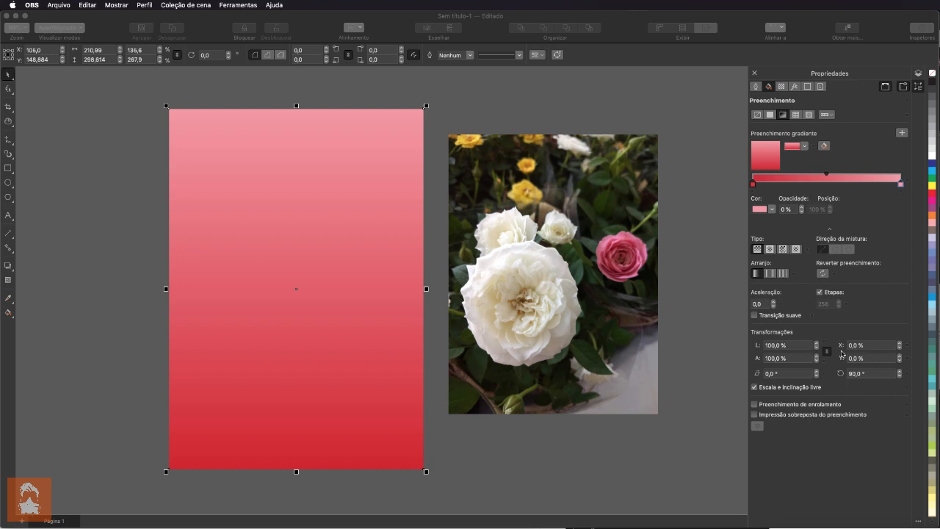
left_click(873, 375)
left_click_drag(870, 374, 826, 369)
type("0")
key("Tab")
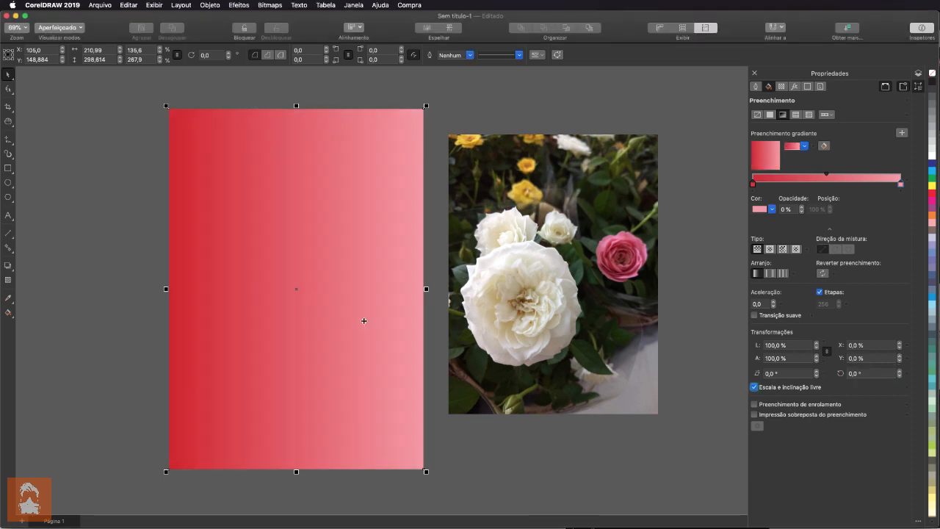
left_click(872, 374)
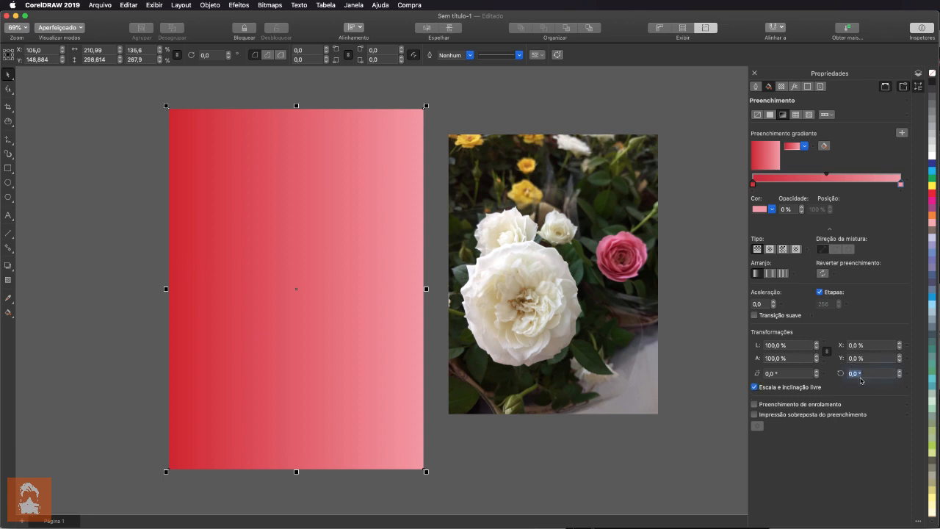
type("45")
key("Tab")
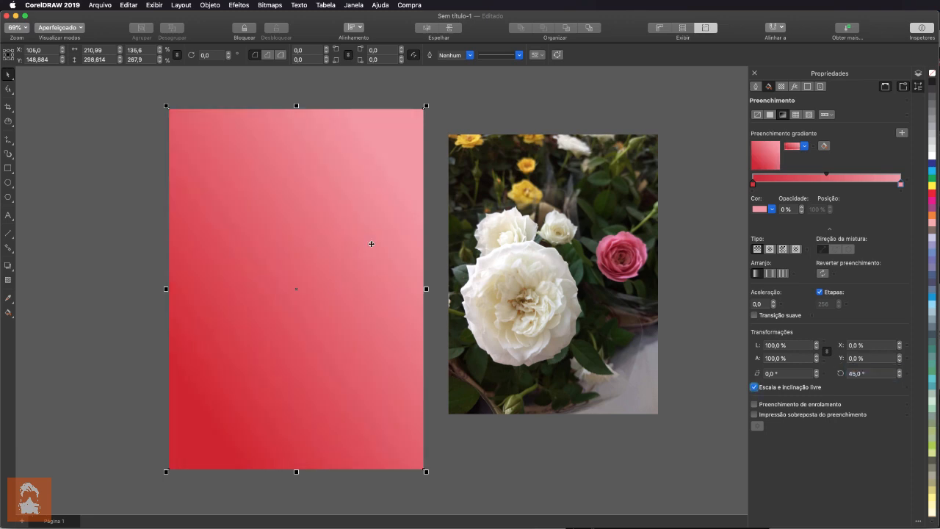
- Set the gradient's rotation angle to 90° so it runs vertically down the page
left_click(874, 373)
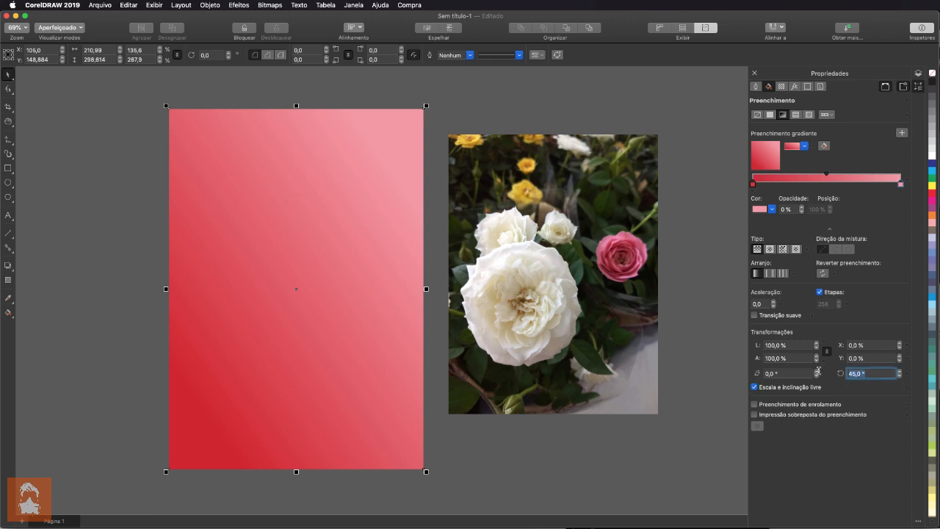
type("90")
key("Return")
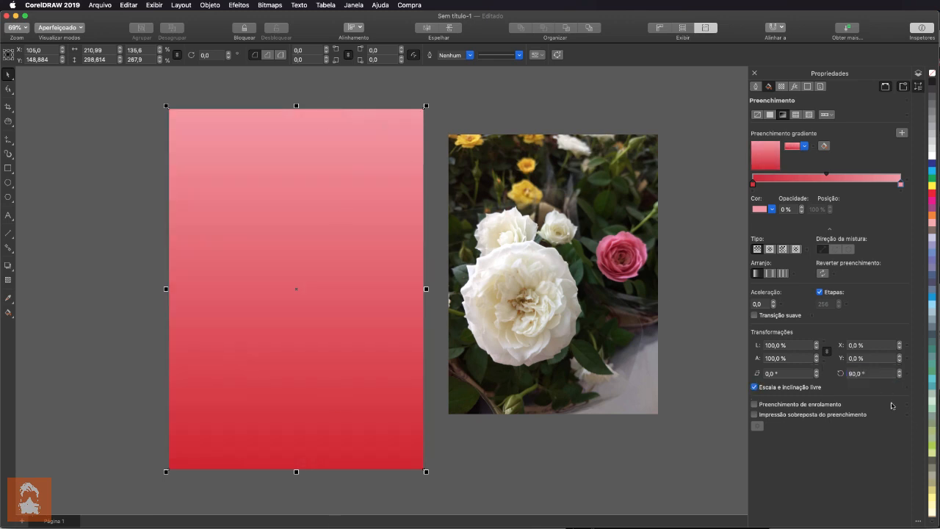
- Try the elliptical gradient type on the rectangle and return to the linear type
key("super+Tab")
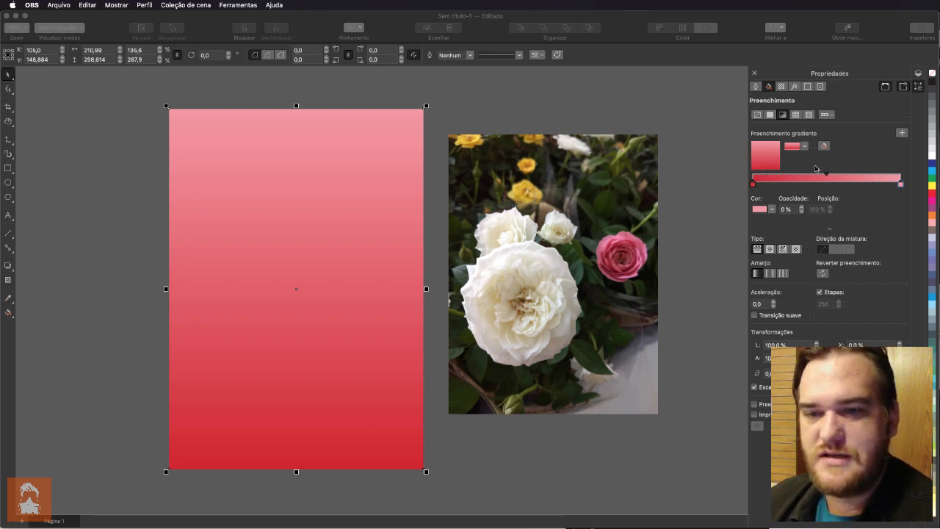
left_click(768, 251)
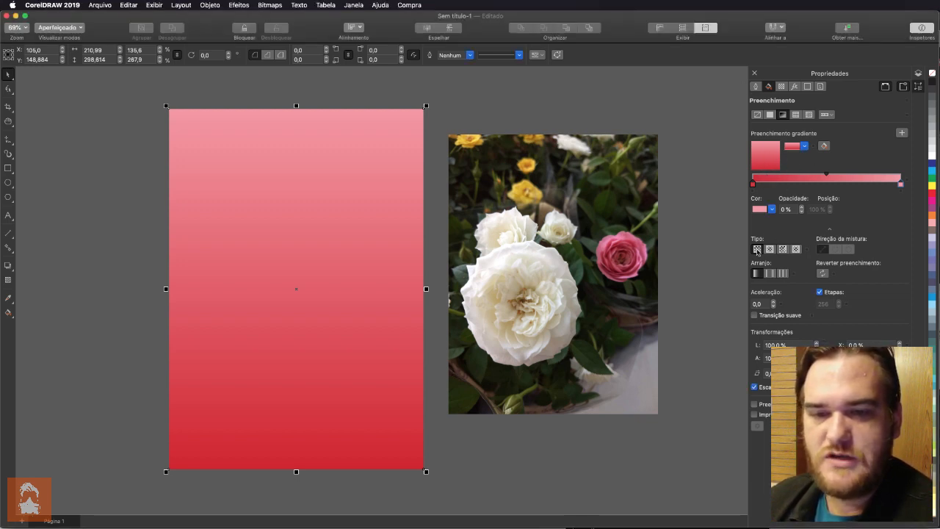
left_click(769, 250)
left_click(757, 249)
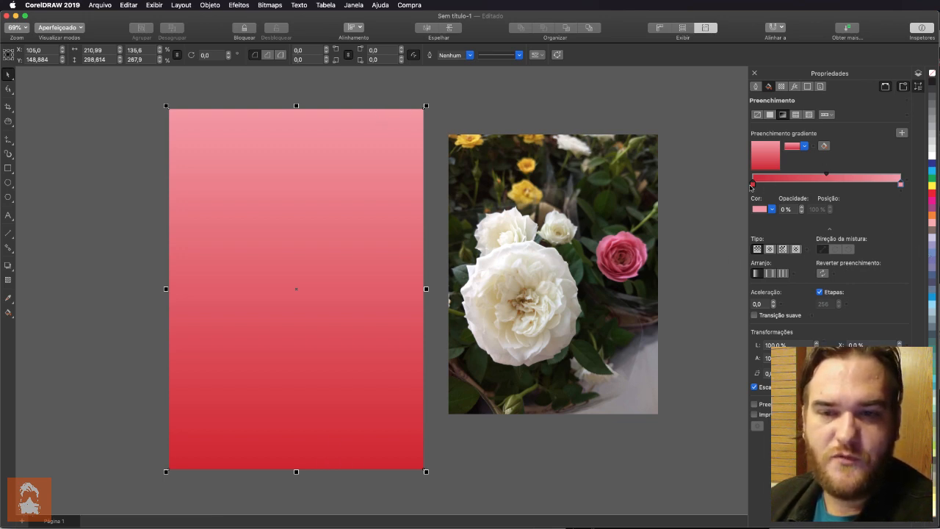
- Select the gradient's pink end stop and return to its red start stop
left_click(754, 185)
left_click(901, 182)
left_click(754, 185)
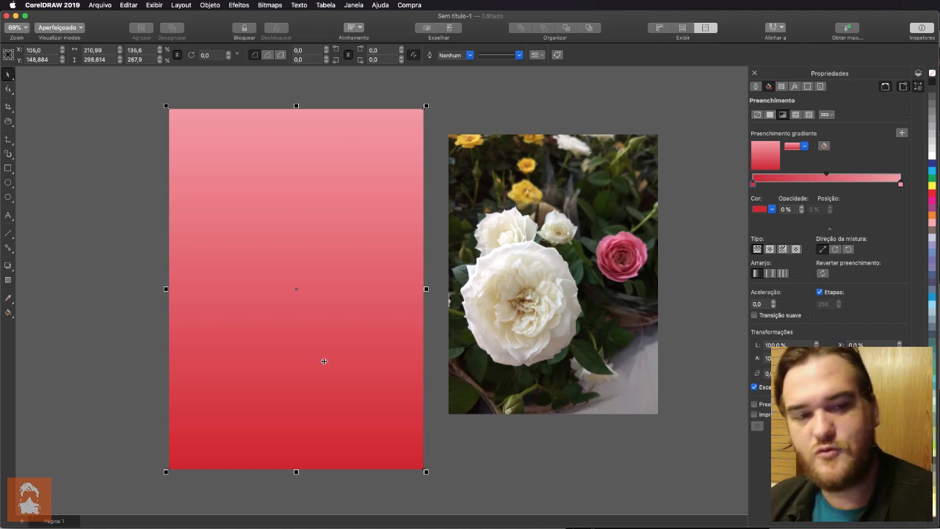
- Reverse the rectangle's gradient back and forth, ending with red at the page's top and pink at its bottom
left_click(823, 273)
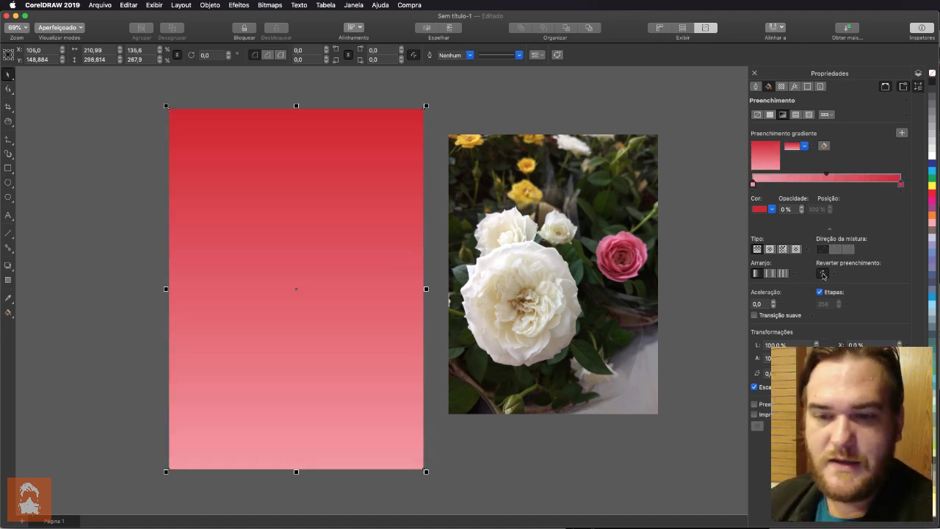
left_click(823, 274)
left_click(823, 273)
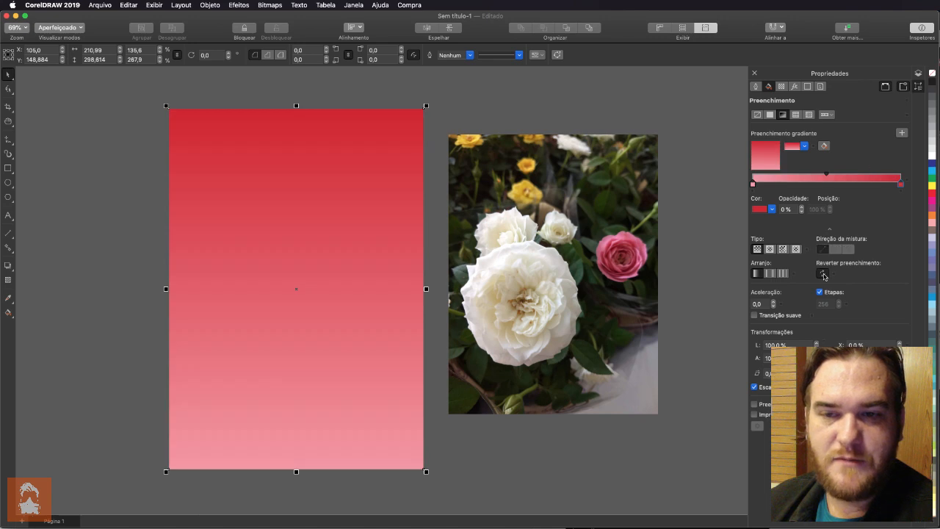
left_click(823, 274)
left_click(823, 274)
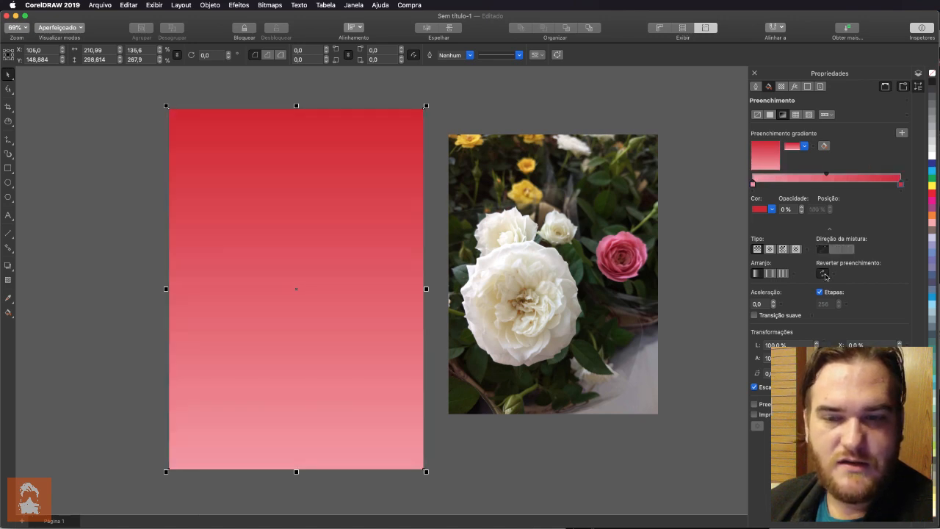
left_click(823, 274)
left_click(822, 274)
left_click(822, 274)
left_click(823, 274)
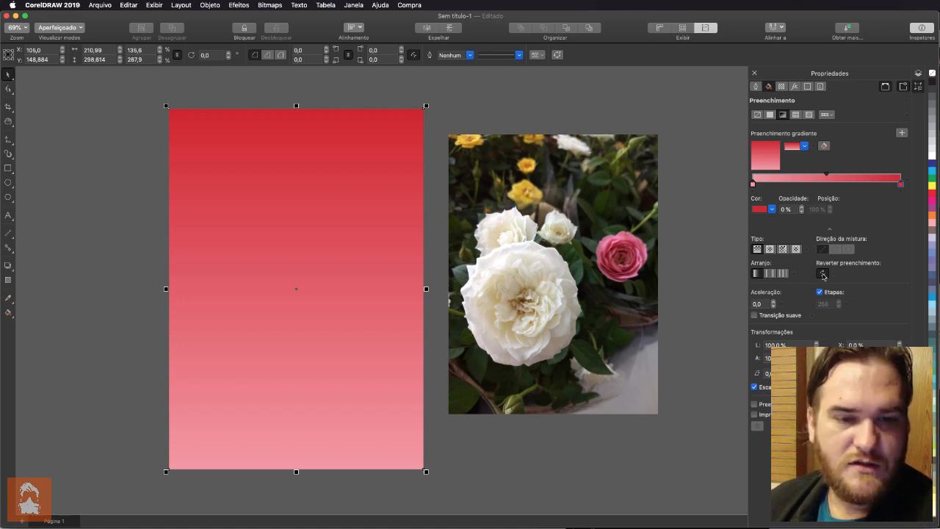
- Duplicate the gradient rectangle in place and shrink the copy about its centre to about 195 × 276 mm
left_click(485, 115)
left_click(354, 161)
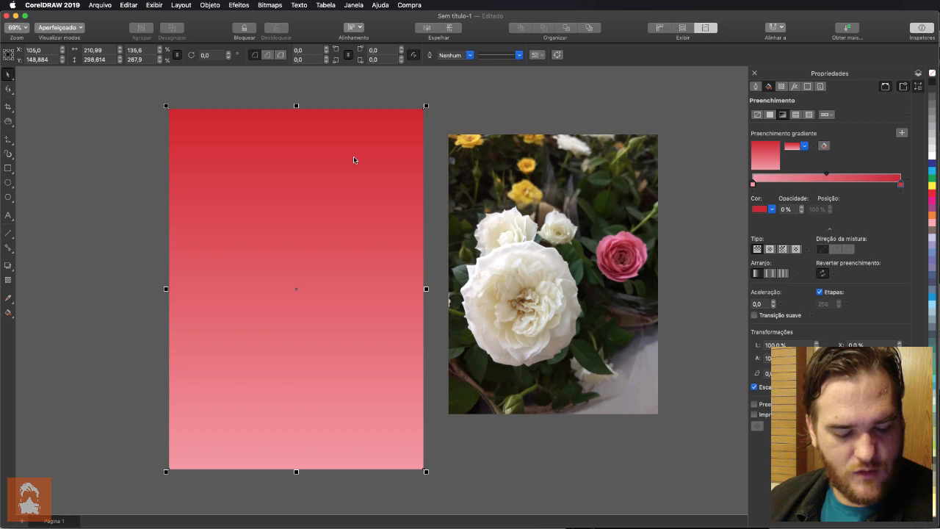
left_click_drag(311, 298, 255, 299)
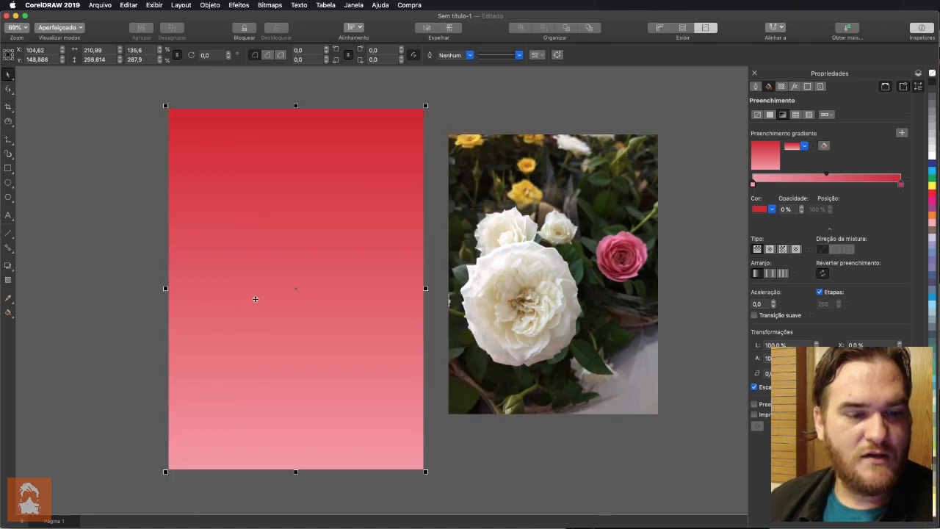
mouse_move(164, 289)
left_mouse_down()
mouse_move(184, 290)
mouse_move(166, 289)
left_mouse_up()
left_click_drag(296, 105, 295, 119)
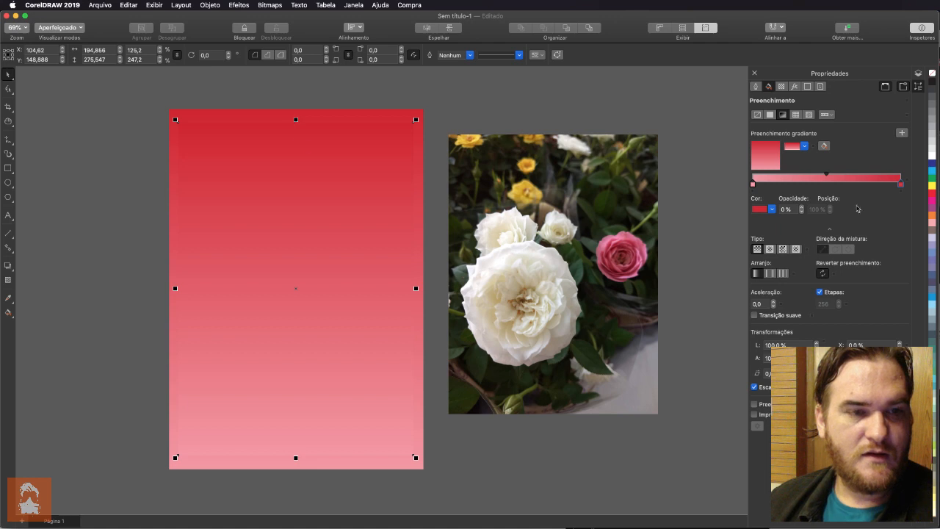
- Reverse the smaller rectangle's gradient and stretch its height about the centre to about 286 mm
left_click(822, 273)
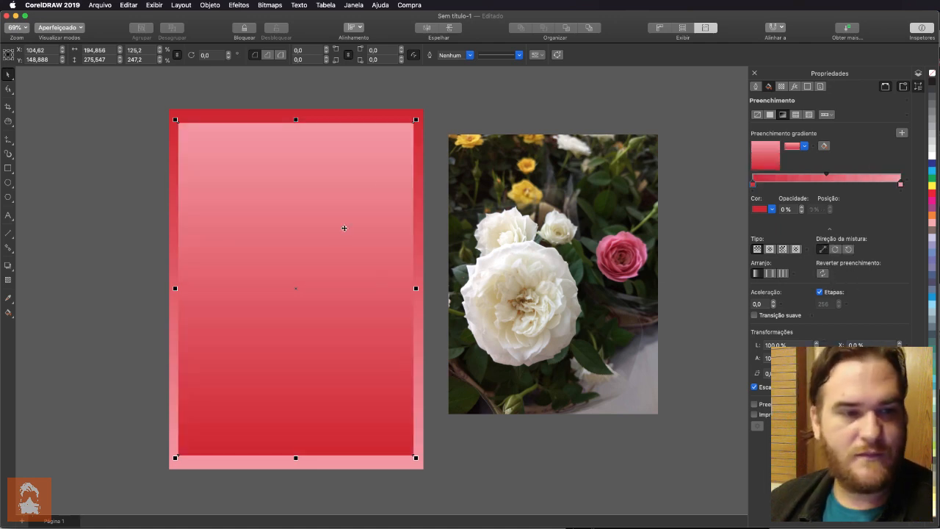
left_click(482, 115)
left_click(292, 129)
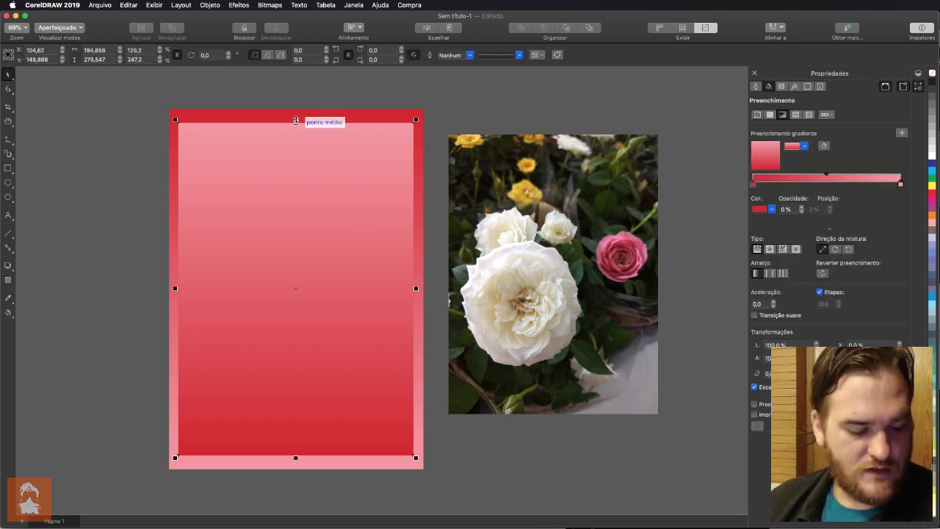
left_click_drag(296, 119, 297, 110)
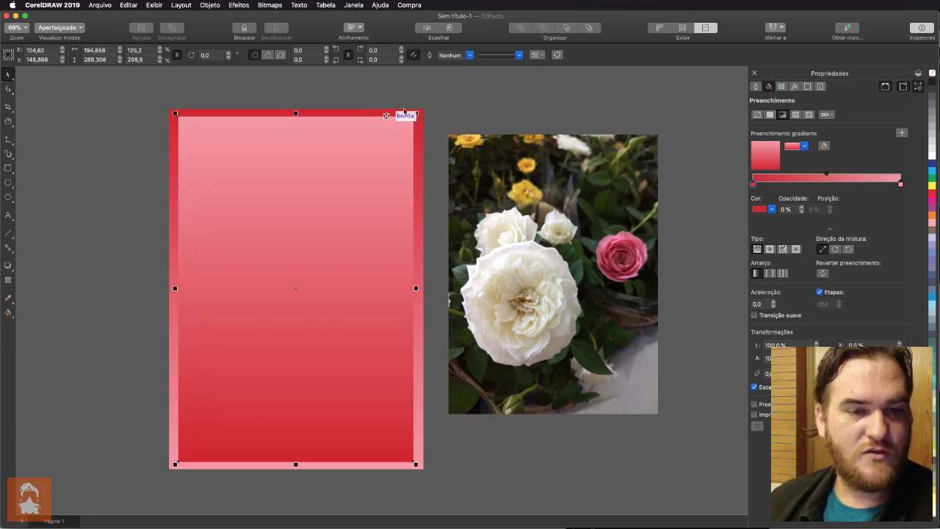
left_click(446, 103)
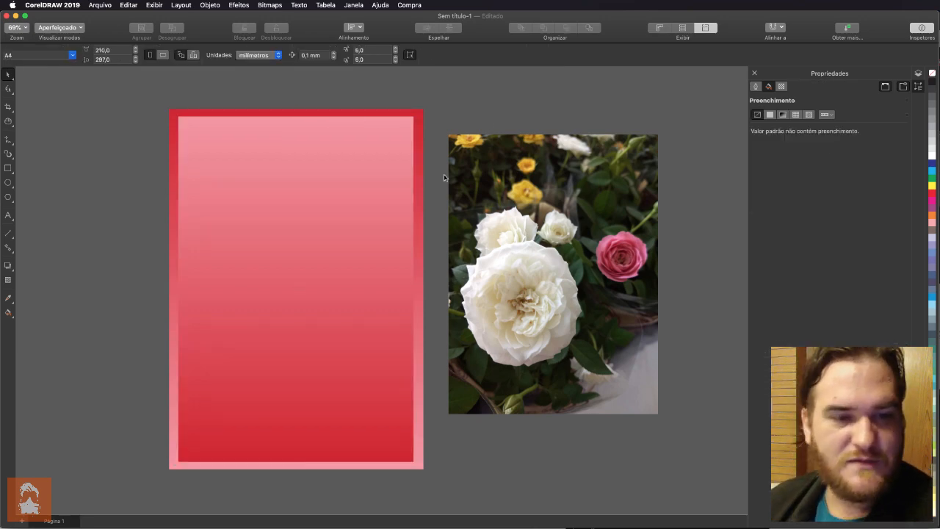
- Move the smaller rectangle off the page and back over the larger one
left_click(309, 225)
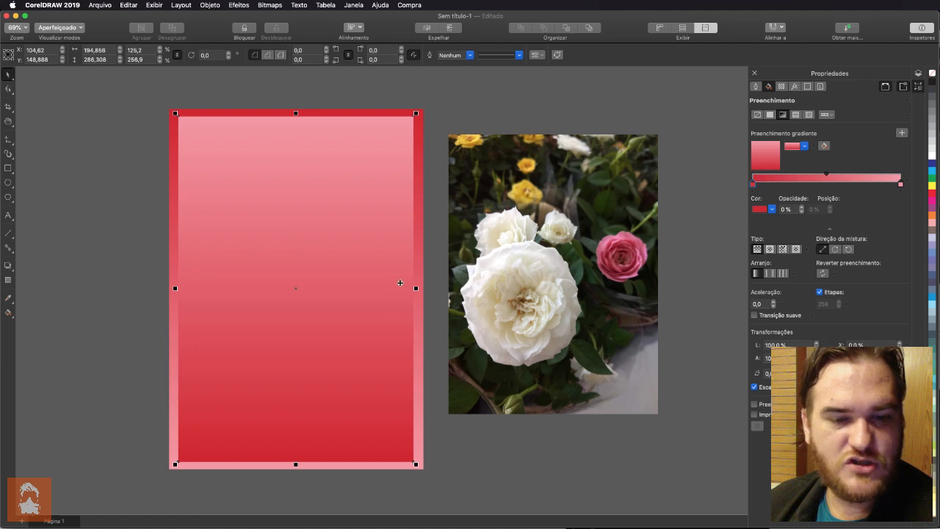
left_click_drag(290, 308, 48, 305)
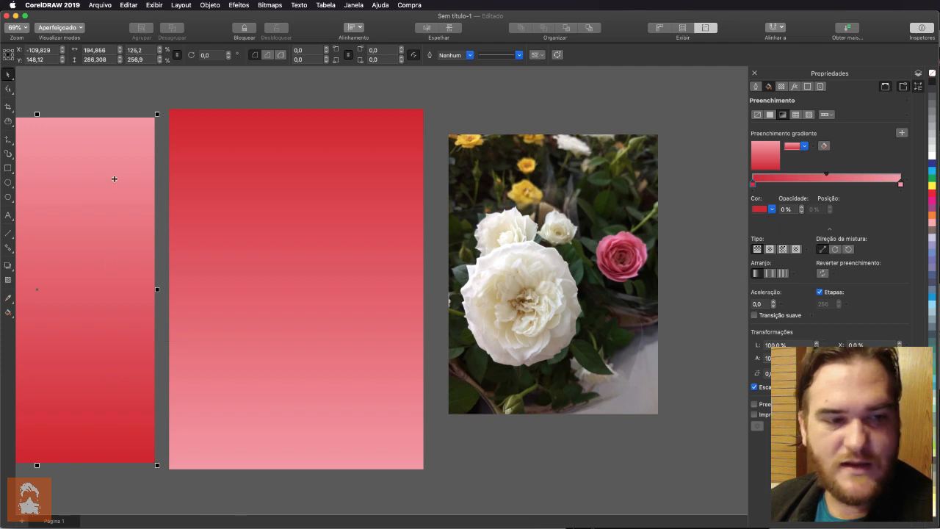
left_click_drag(110, 195, 366, 199)
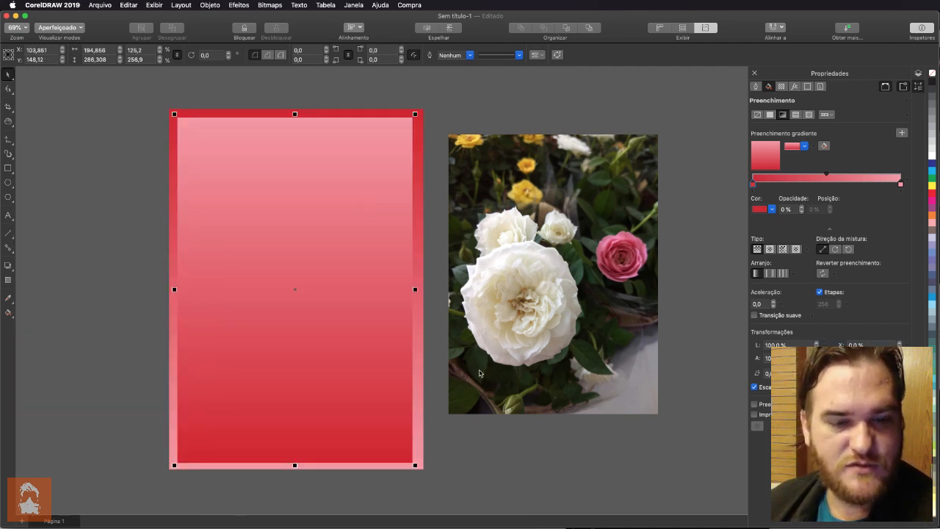
left_click(475, 440)
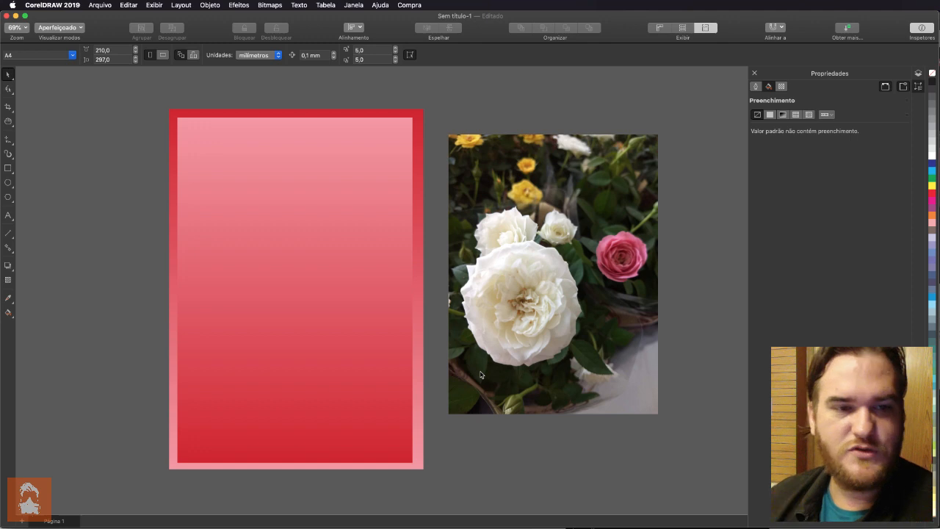
- Set the gradient rotation of the large background rectangle to 45°
left_click(415, 121)
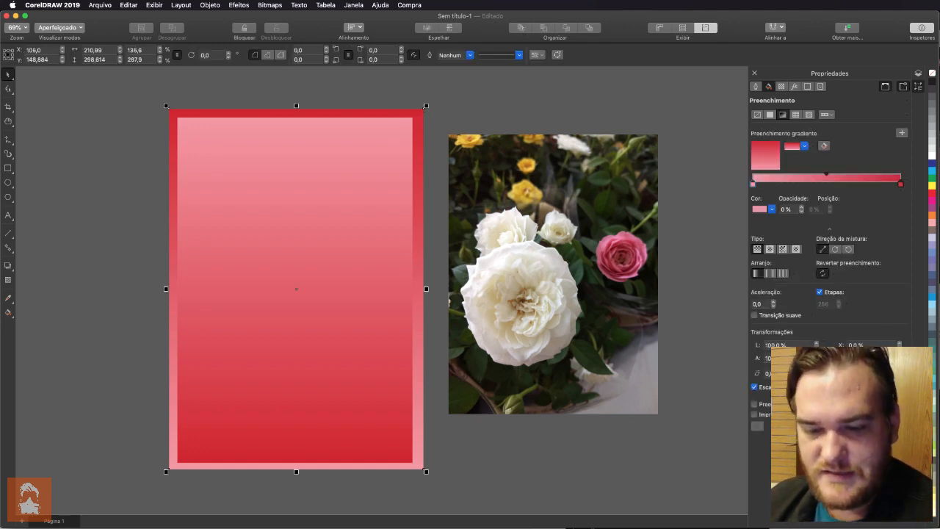
key("super+Tab")
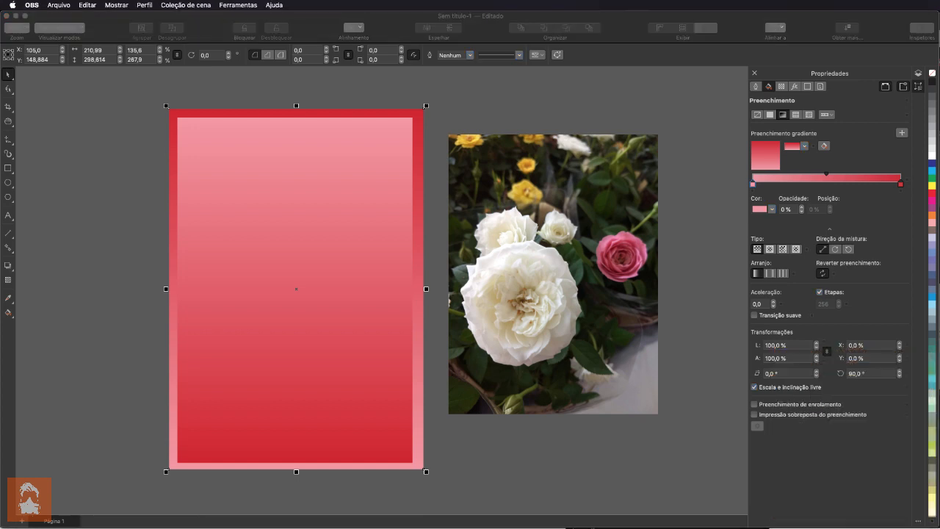
left_click(878, 373)
type("45")
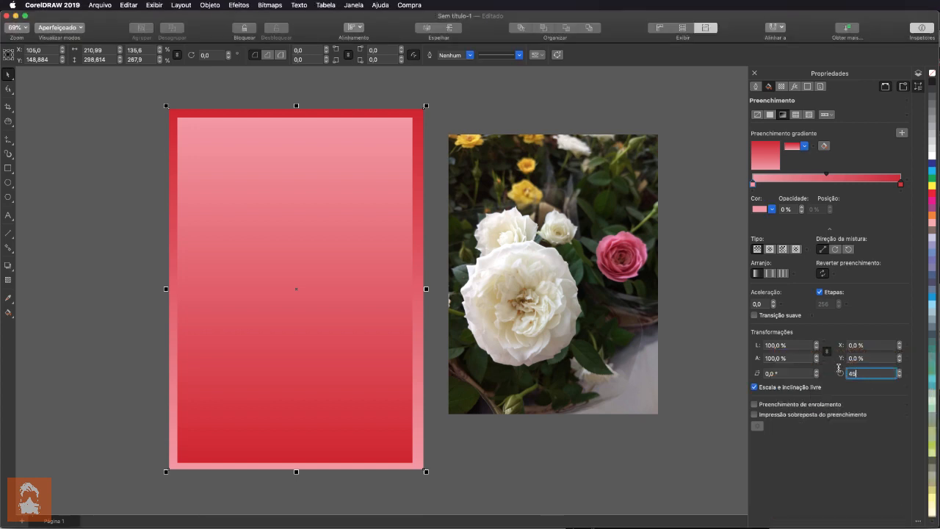
key("Return")
key("Escape")
- Set the gradient rotation of the smaller inner rectangle to 45°
left_click(332, 236)
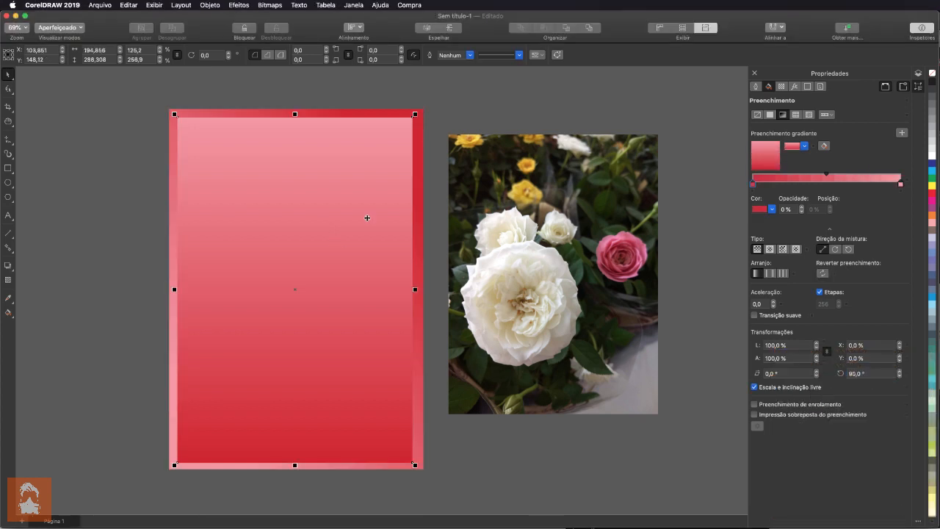
left_click(876, 376)
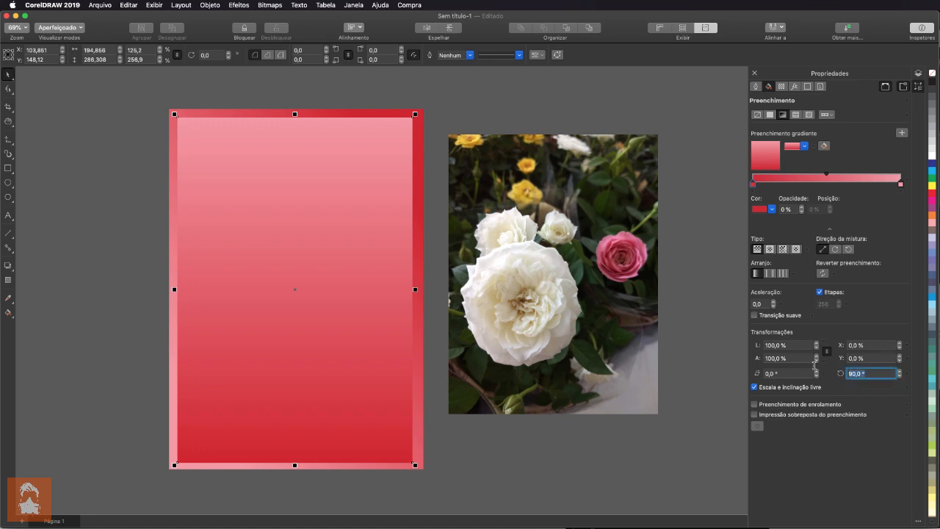
type("9")
key("BackSpace")
type("45")
key("Return")
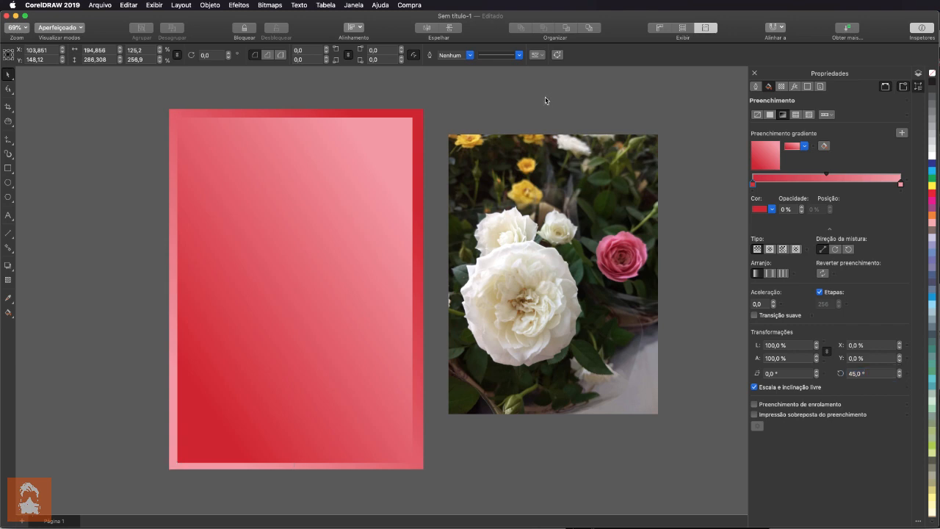
- Delete the smaller inner rectangle
left_click(546, 101)
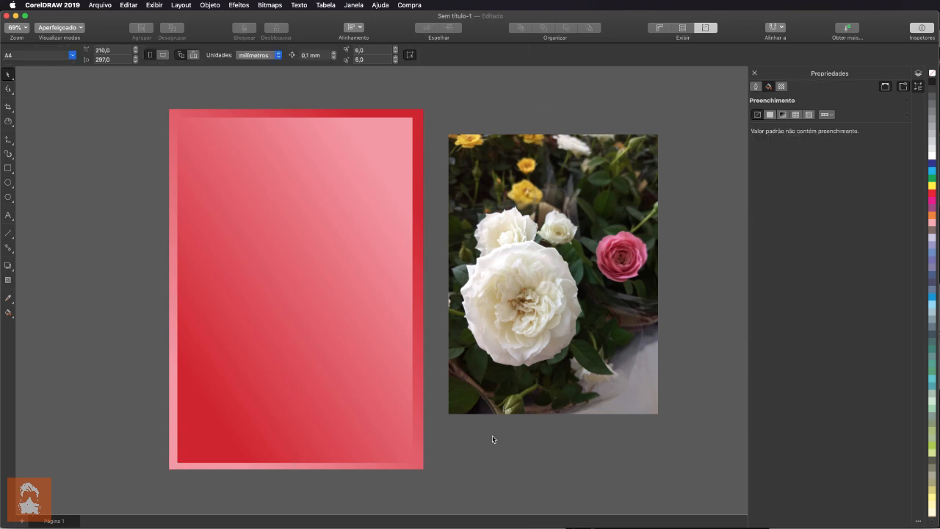
left_click(353, 439)
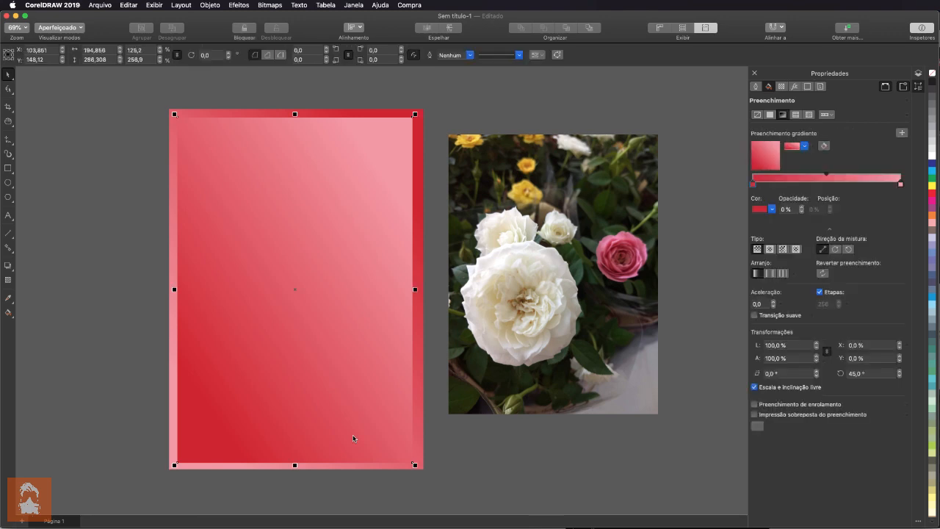
key("Delete")
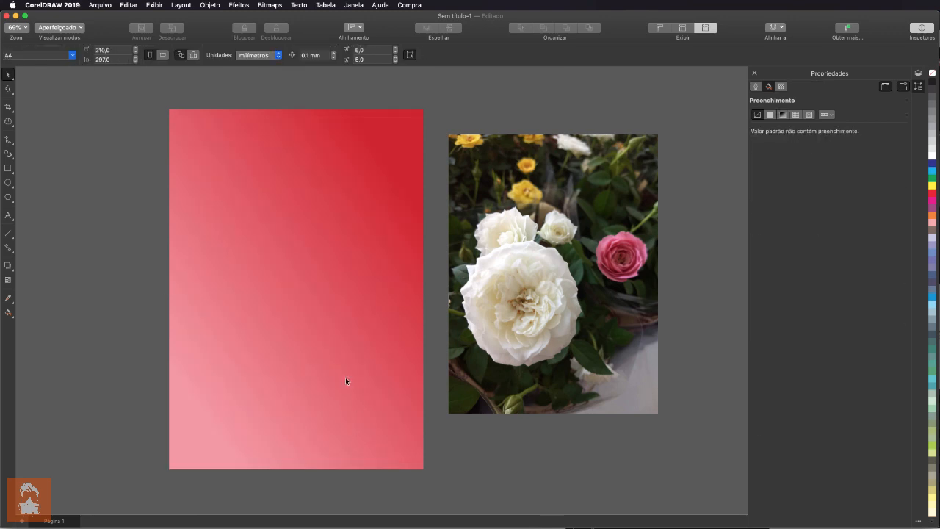
- Move the rose photo onto the page behind the gradient rectangle, and reselect the rectangle
left_click(346, 380)
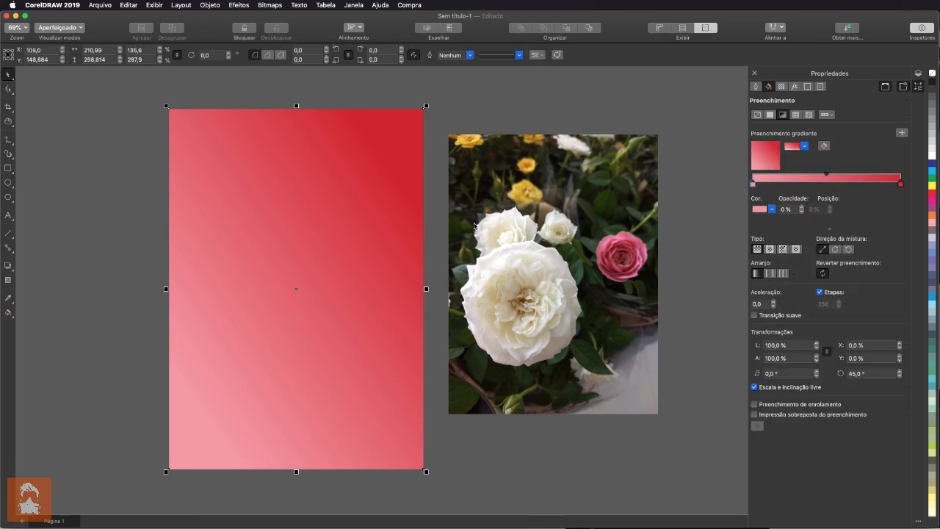
left_click_drag(601, 261, 346, 278)
left_click(699, 285)
left_click(371, 141)
left_click(404, 122)
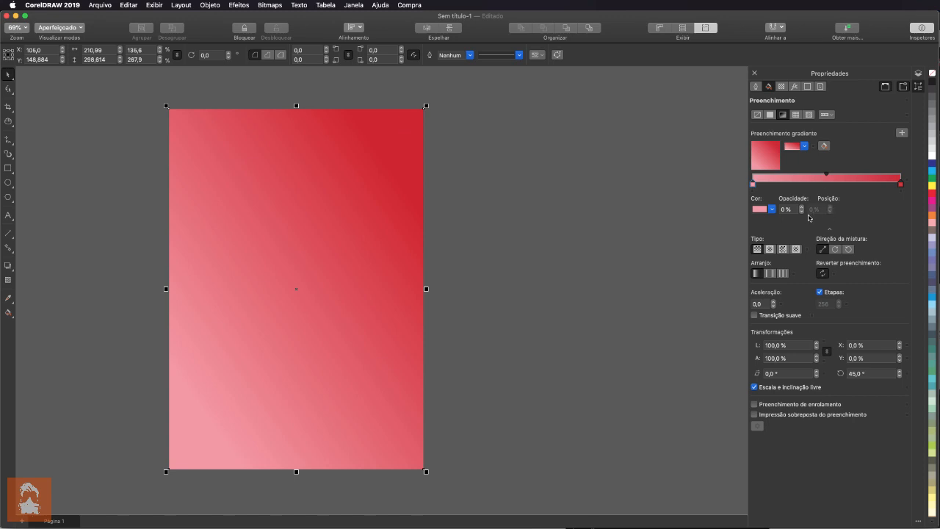
- Set the pink stop's Opacidade value to 100% and move the gradient's midpoint to 9% and on to 45%
left_click(901, 184)
left_click(753, 184)
left_click(789, 210)
type("100")
key("Return")
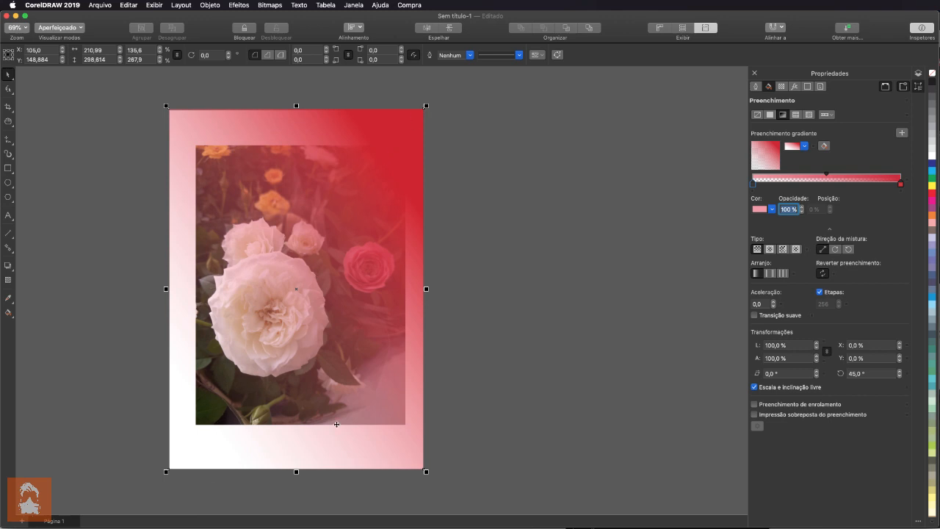
left_click_drag(828, 175, 765, 177)
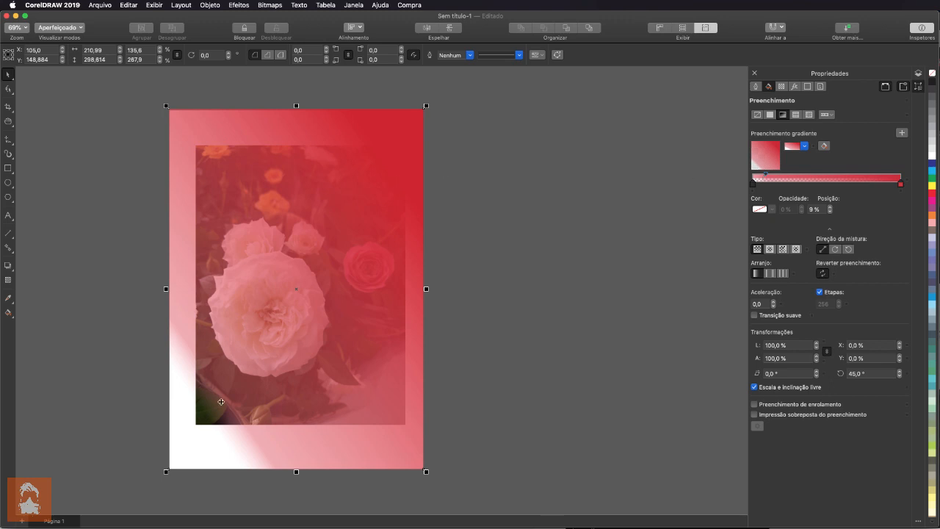
left_click_drag(768, 177, 826, 175)
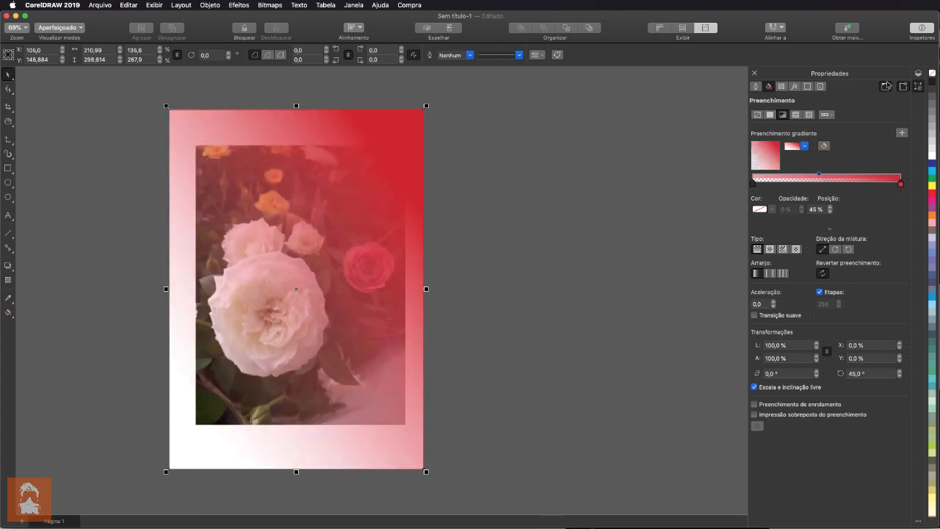
- Undo the midpoint shifts and the pink stop's transparency change
key("super+z")
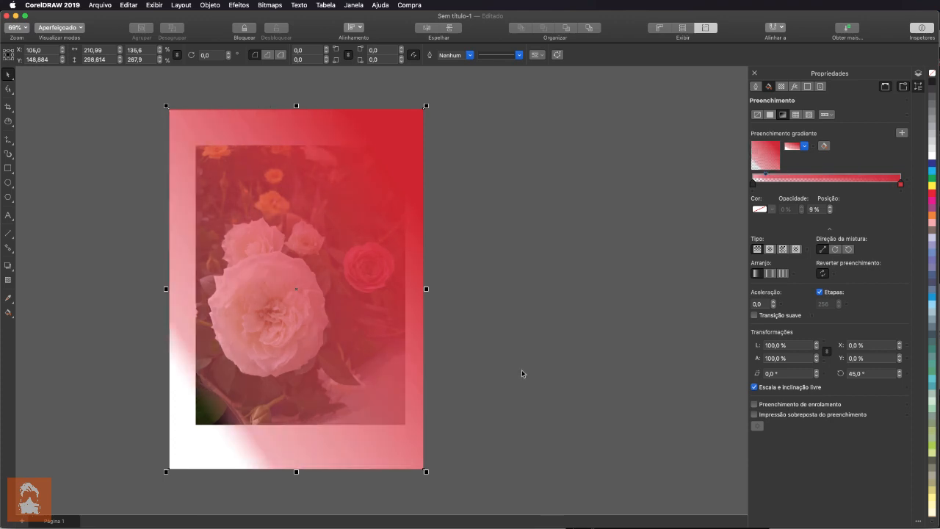
key("super+z")
key("super+z")
key("super+z")
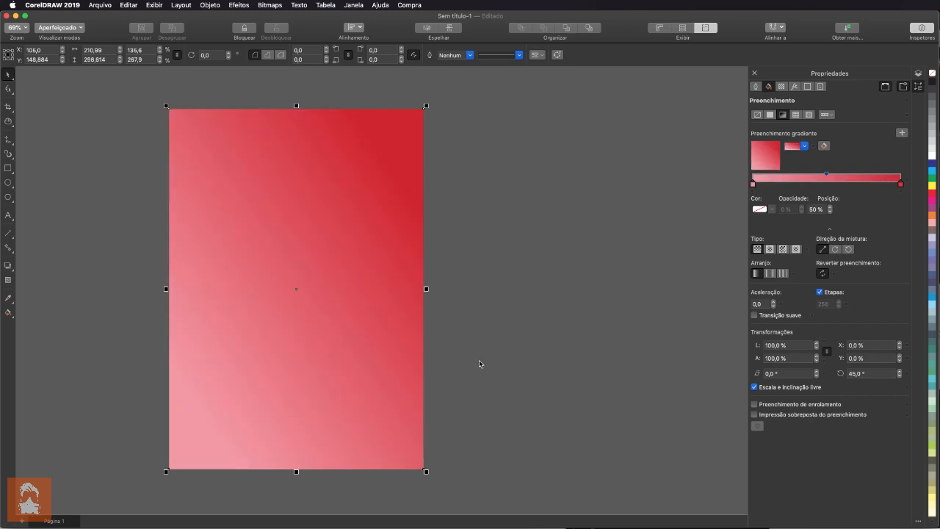
- Undo the rose photo's move so it sits beside the page again, and reselect the gradient rectangle
key("super+z")
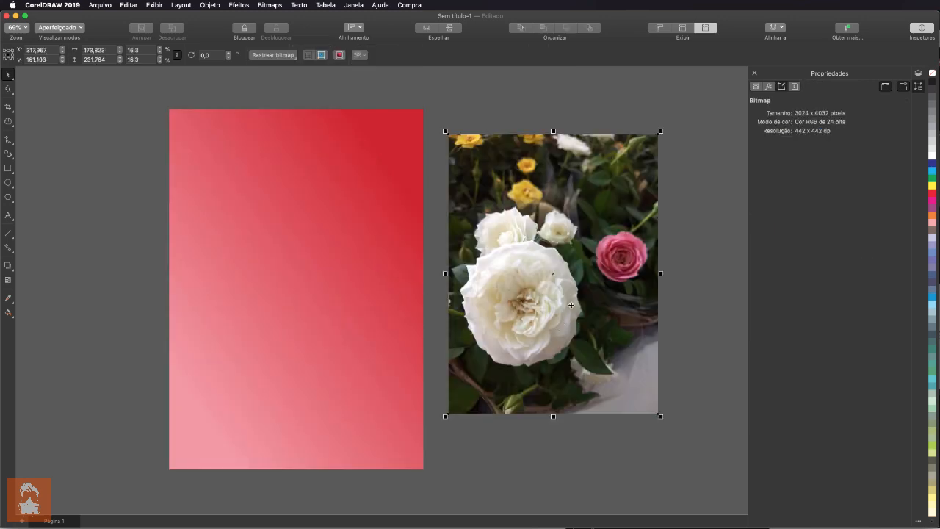
left_click(707, 302)
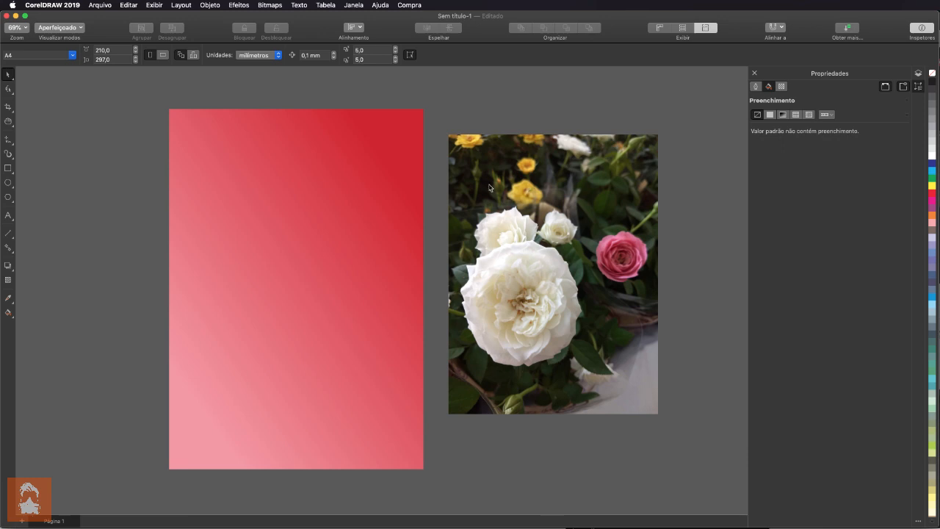
left_click(418, 119)
left_click(426, 106)
left_click(375, 144)
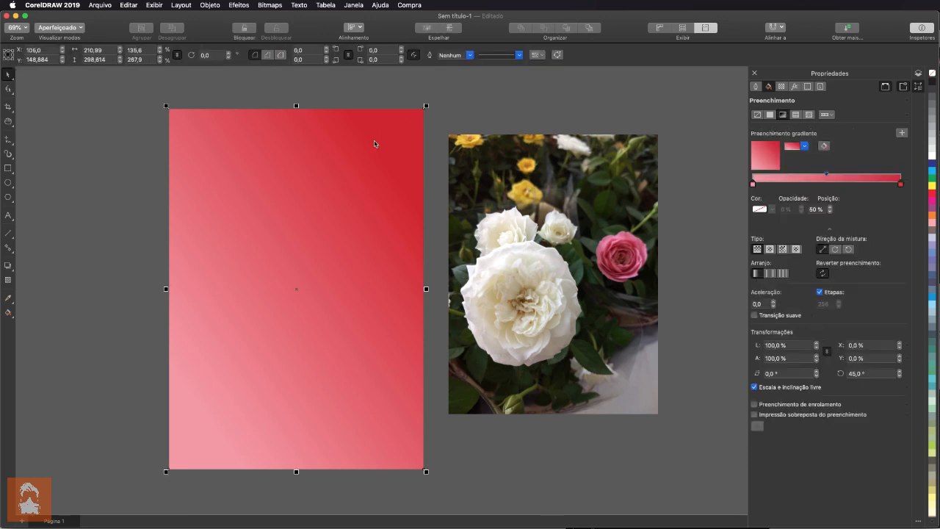
- Limit the gradient to 5 steps, restore the default Etapas setting and deselect the rectangle
left_click(821, 293)
left_click_drag(830, 305, 809, 305)
type("5")
key("Return")
left_click(819, 294)
left_click(144, 231)
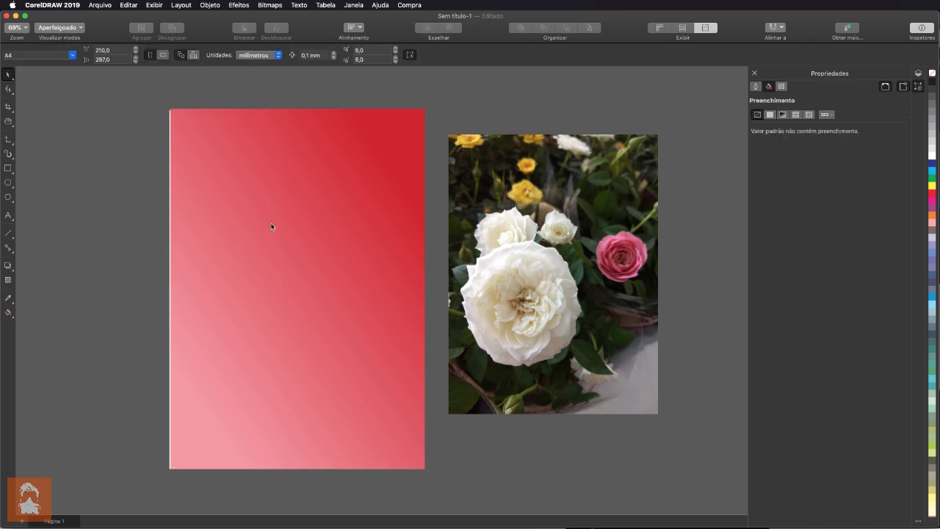
- Turn off the default Etapas setting on the rectangle's gradient and try 5 and 8 steps
left_click(820, 293)
left_click(839, 303)
left_click(840, 305)
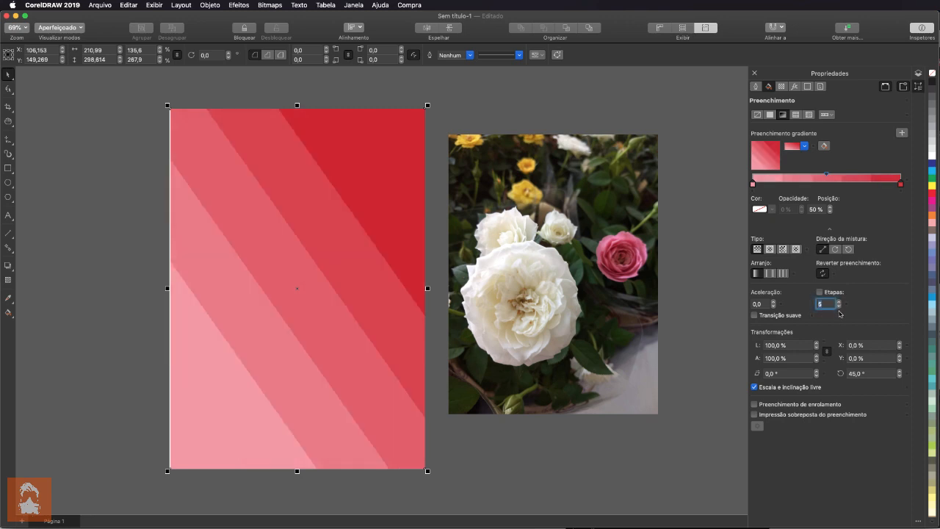
type("8")
left_click(296, 315)
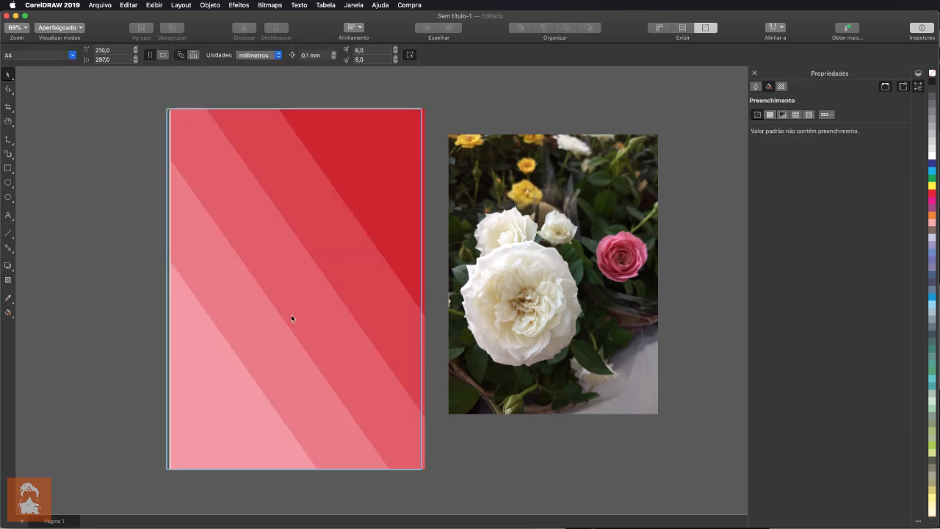
- Reselect the gradient rectangle, set Etapas to 20 and reset it to the default 256
left_click(484, 445)
left_click(380, 272)
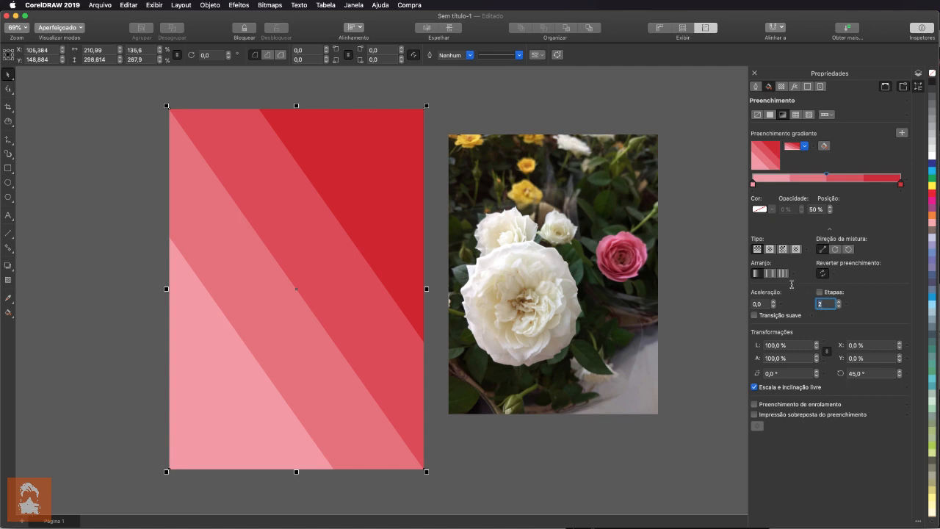
type("0")
key("Return")
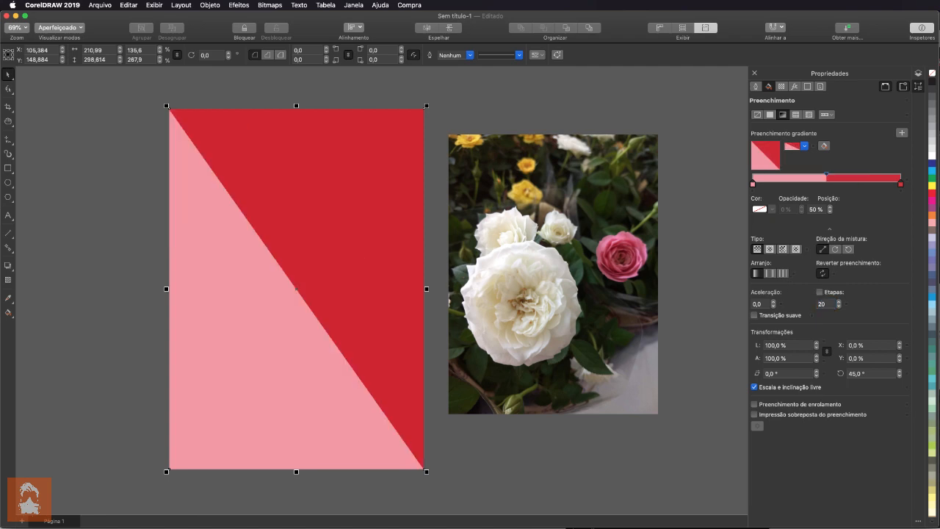
left_click(835, 304)
left_click(840, 301)
left_click(819, 292)
left_click(820, 293)
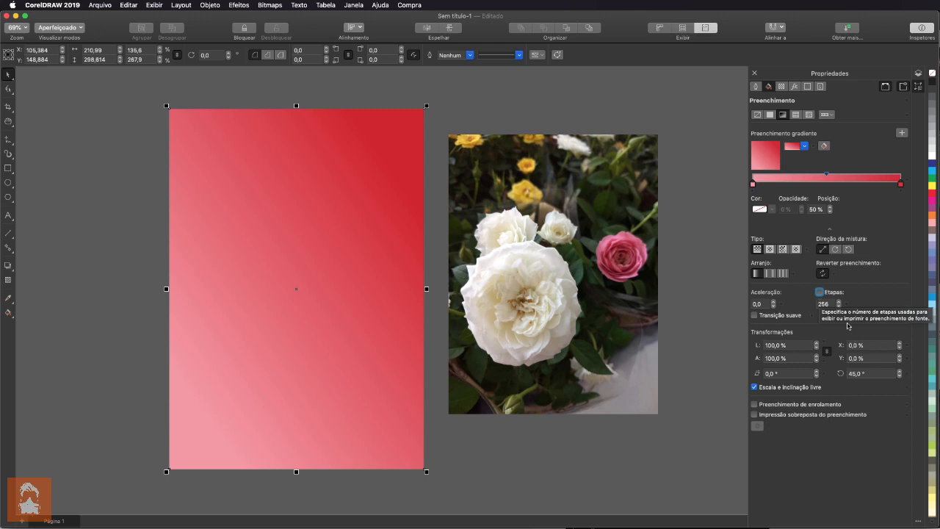
- Enter 20 for the gradient's Etapas once more, and lock the step count back to its default
left_click(820, 303)
type("20")
key("Return")
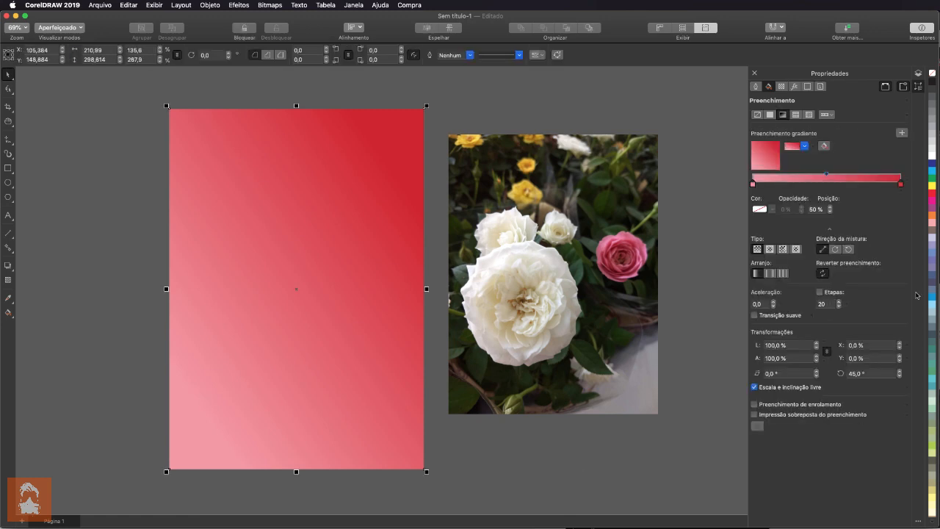
left_click(839, 307)
left_click(821, 292)
left_click(820, 292)
left_click(820, 292)
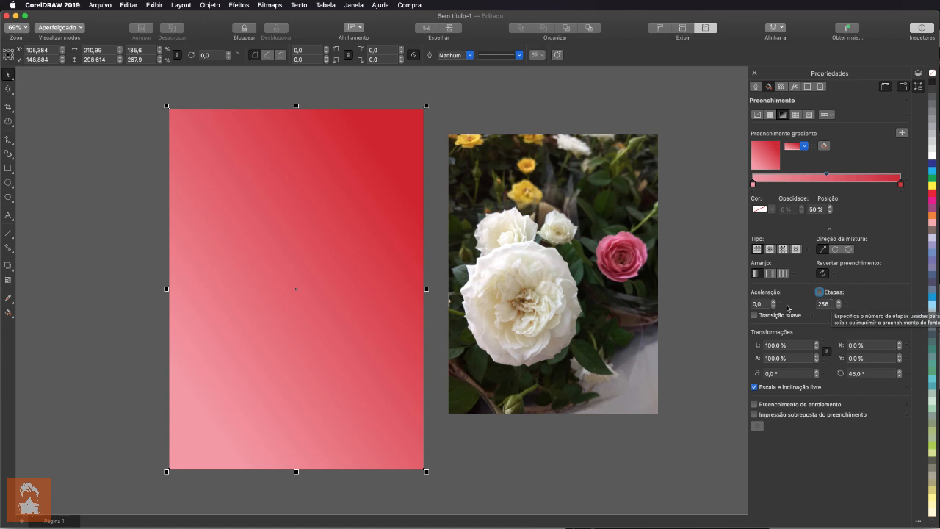
left_click(821, 292)
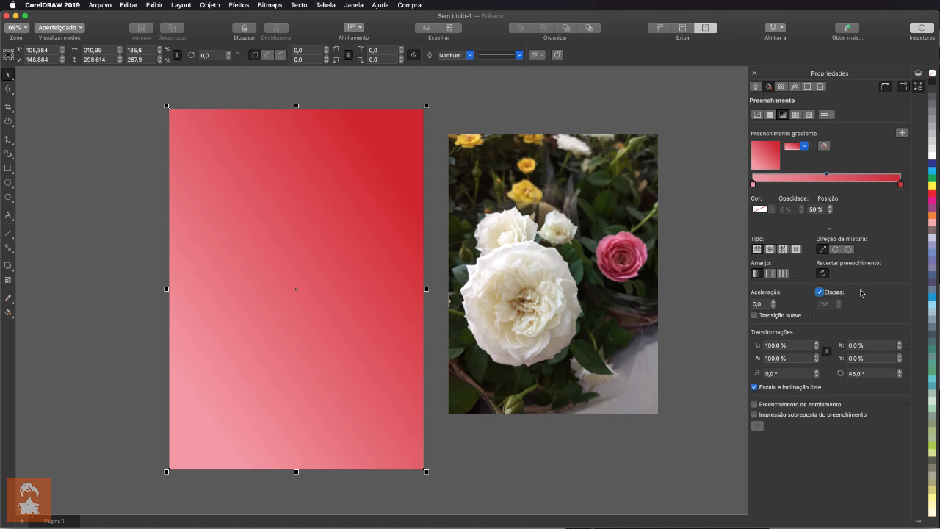
- Compare vector pattern and bitmap pattern fills on the rectangle, and open and close the bitmap pattern picker
left_click(797, 115)
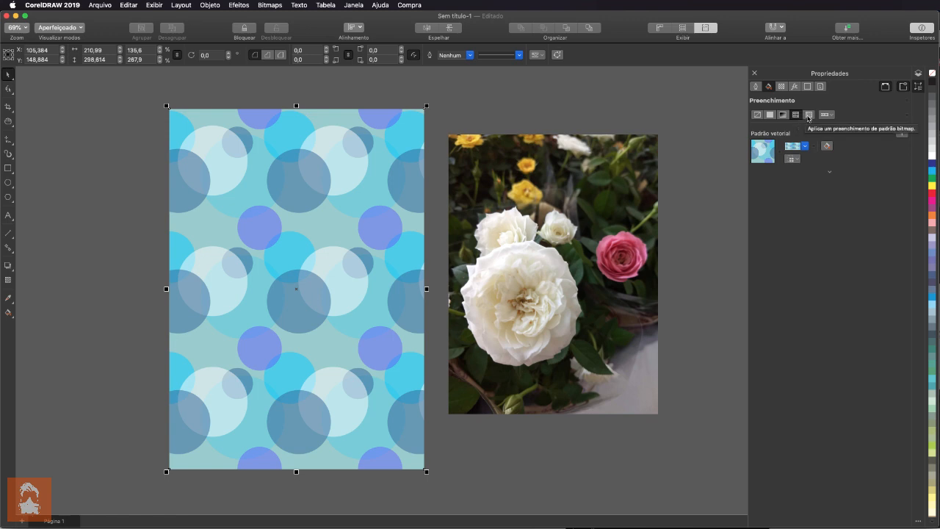
left_click(808, 116)
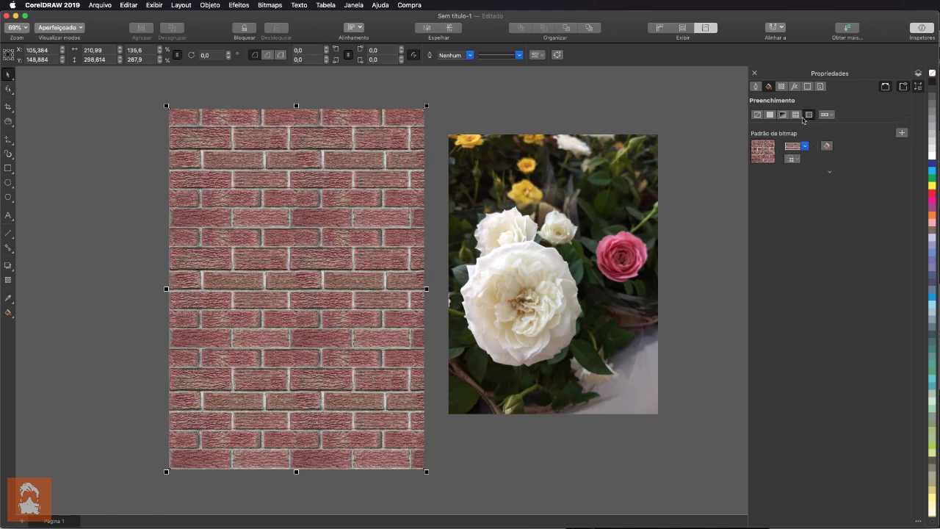
left_click(797, 116)
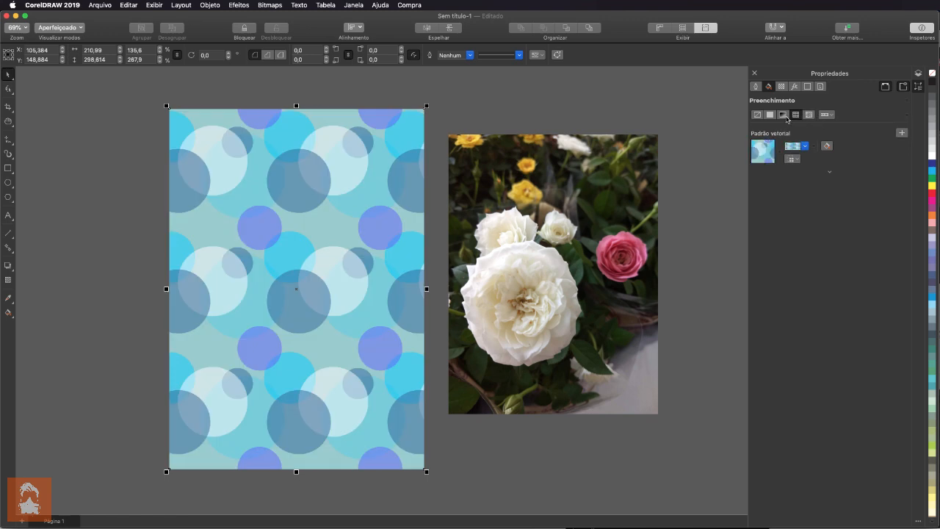
left_click(786, 116)
left_click(796, 117)
left_click(807, 118)
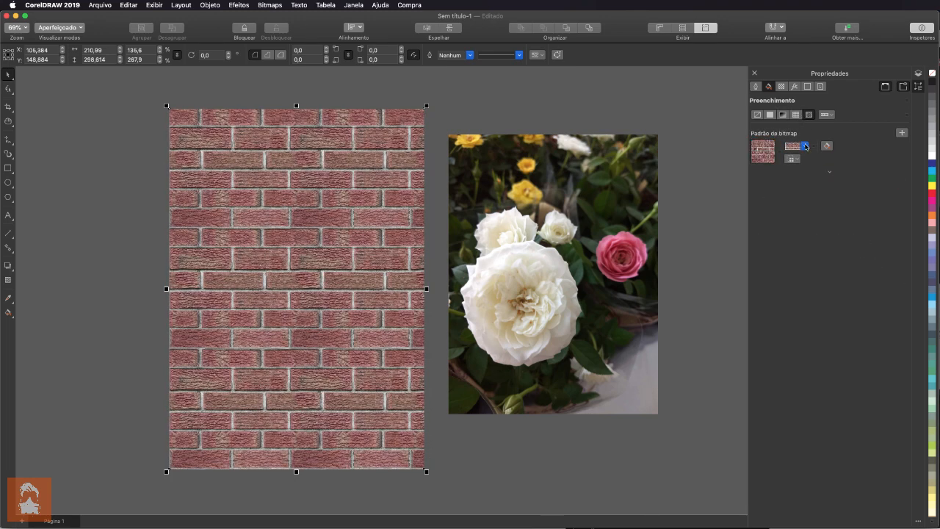
left_click(805, 146)
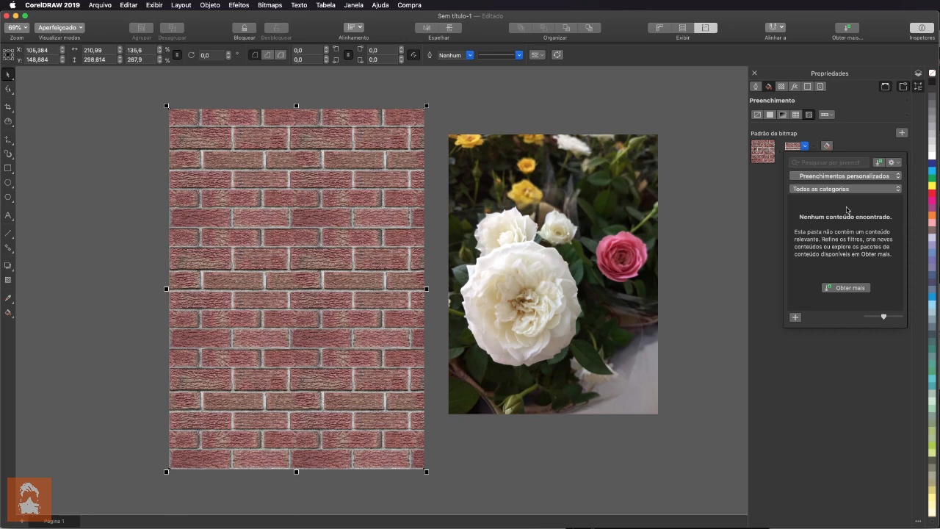
left_click(852, 125)
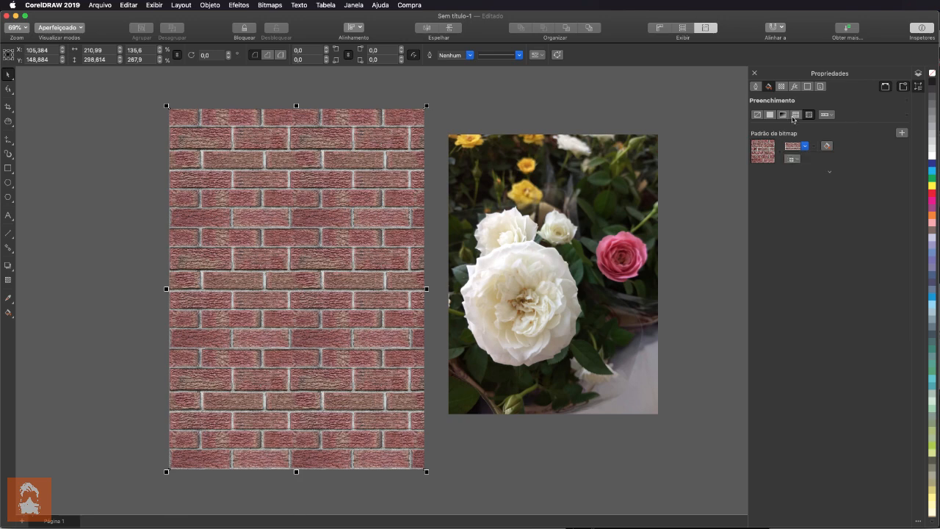
- Fill the rectangle with the multicoloured dots vector pattern from the Abstract category
left_click(795, 115)
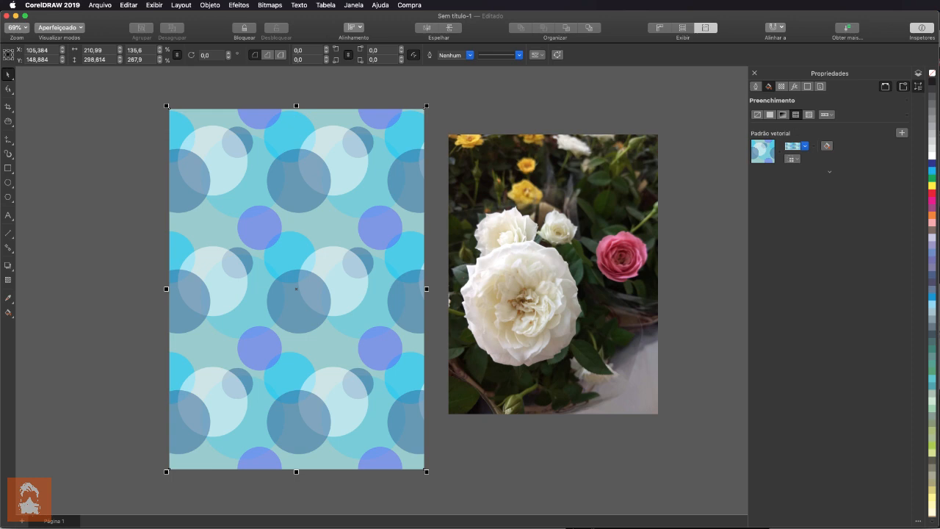
left_click(784, 116)
left_click(796, 115)
left_click(806, 146)
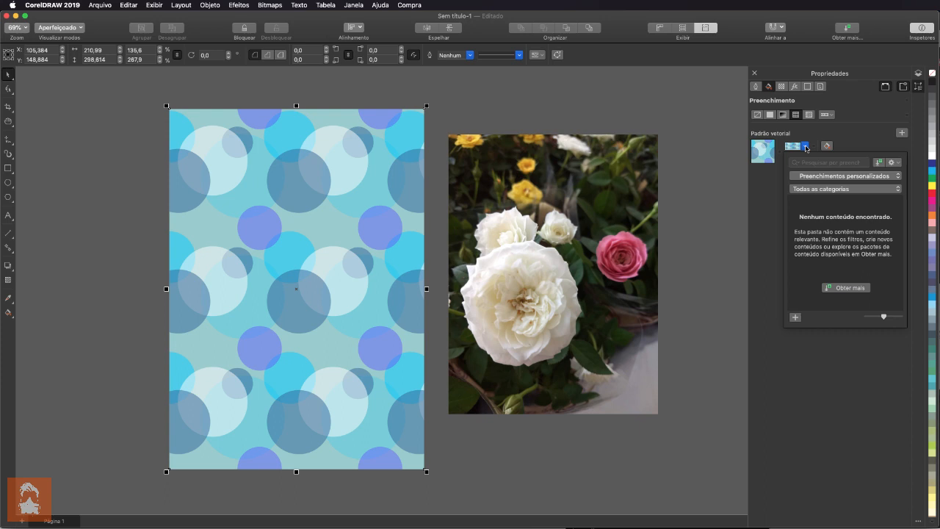
left_click(824, 188)
left_click(814, 196)
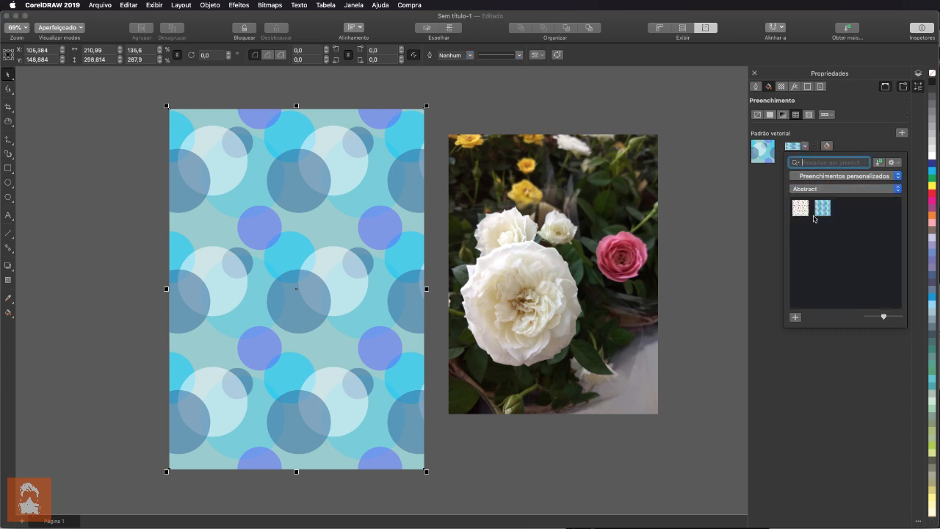
left_click(804, 214)
- Fill the rectangle with the yellow and black stripes vector pattern from the Geometric category
left_click(838, 190)
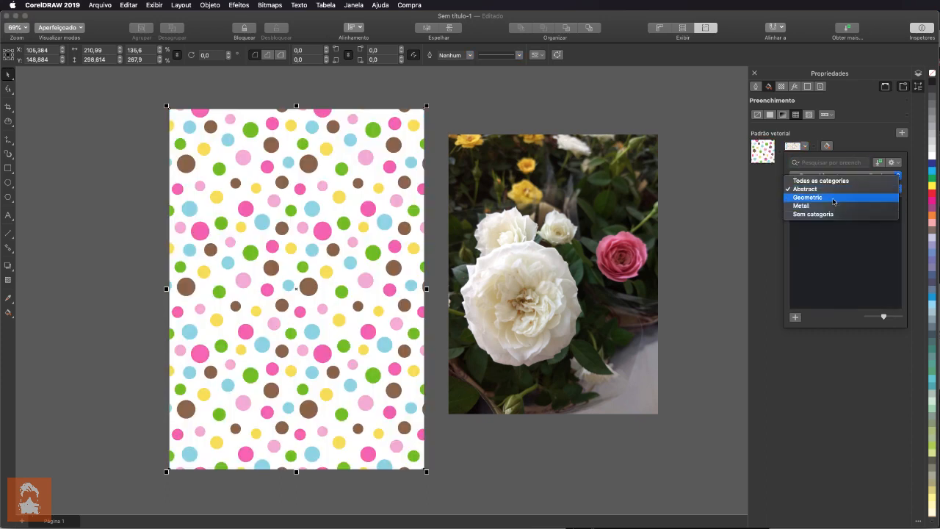
left_click(833, 197)
left_click(824, 209)
left_click(801, 209)
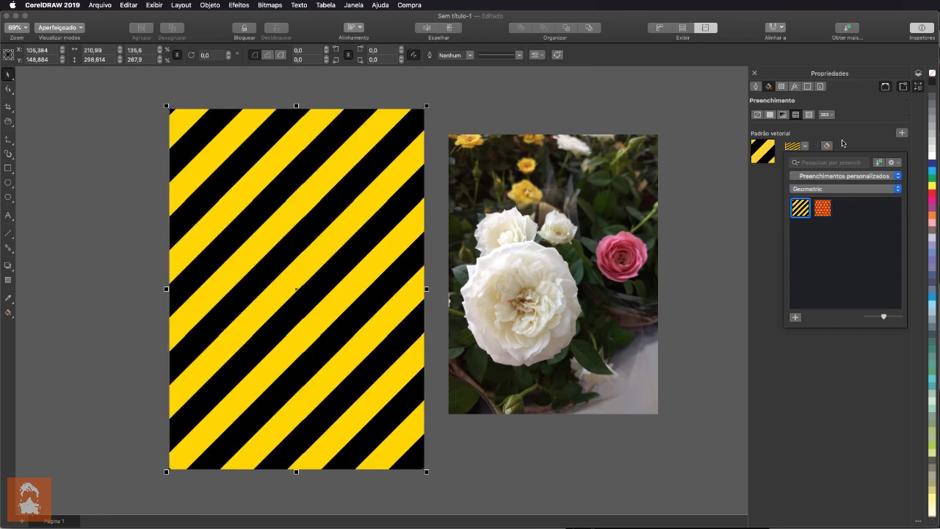
left_click(867, 144)
- Switch the rectangle to a bitmap pattern fill and apply the green grass pattern from the Nature category
left_click(810, 115)
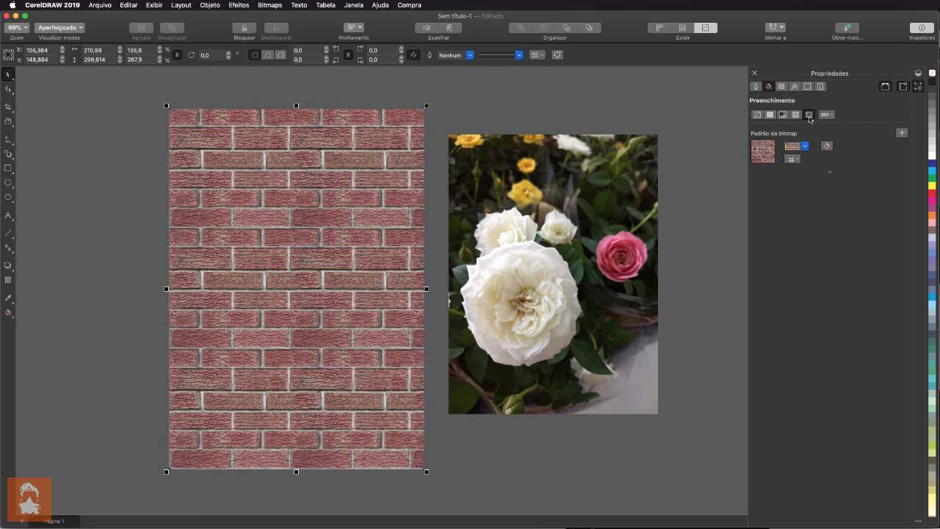
left_click(806, 146)
left_click(817, 192)
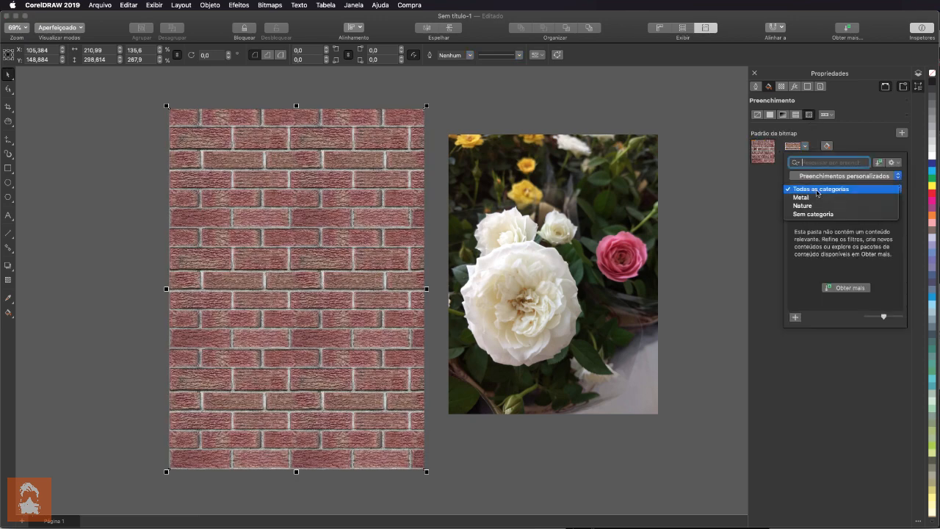
left_click(819, 205)
left_click(817, 213)
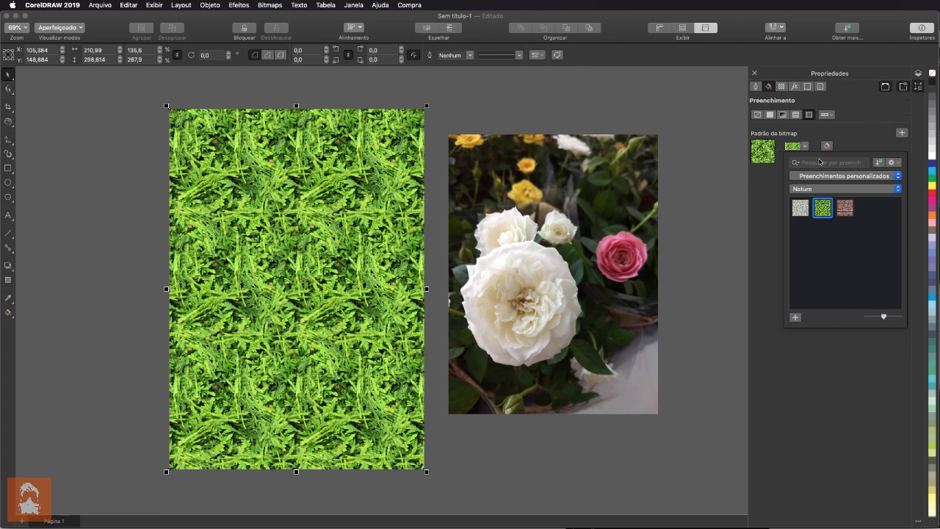
left_click(805, 147)
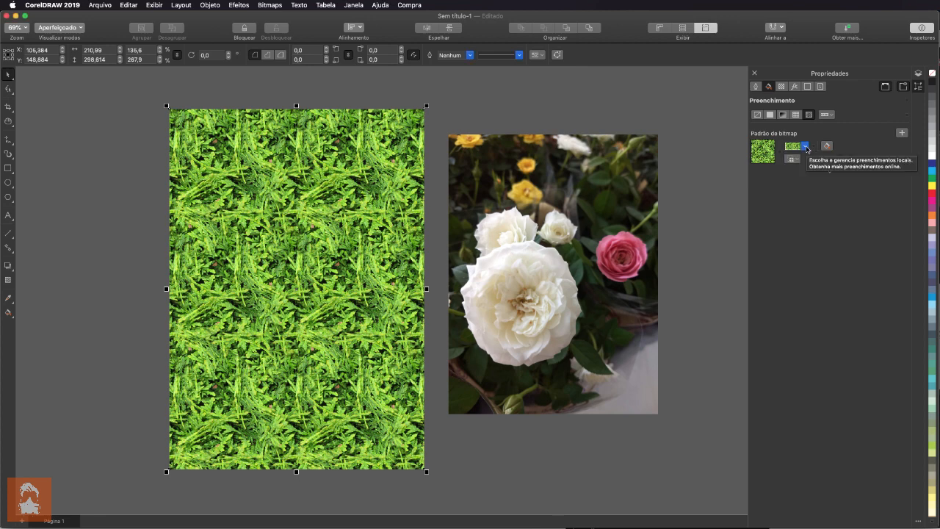
- Cycle the rectangle through uniform, vector pattern and bitmap pattern fills, and set it back to the gradient fill
left_click(827, 116)
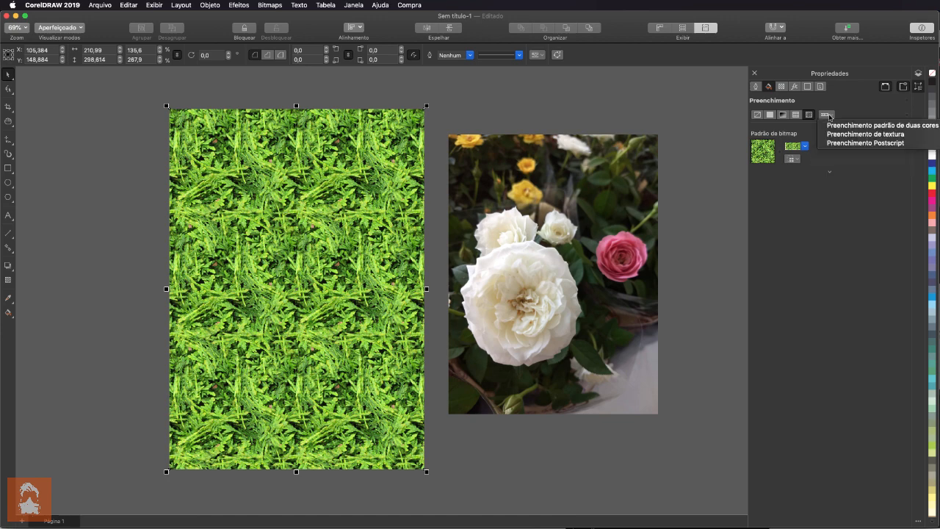
left_click(784, 115)
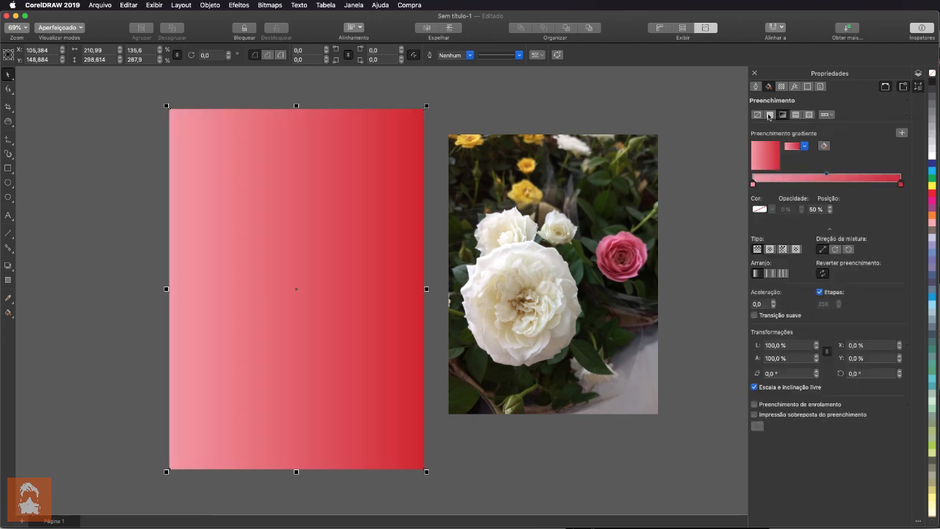
left_click(771, 116)
left_click(783, 115)
left_click(770, 116)
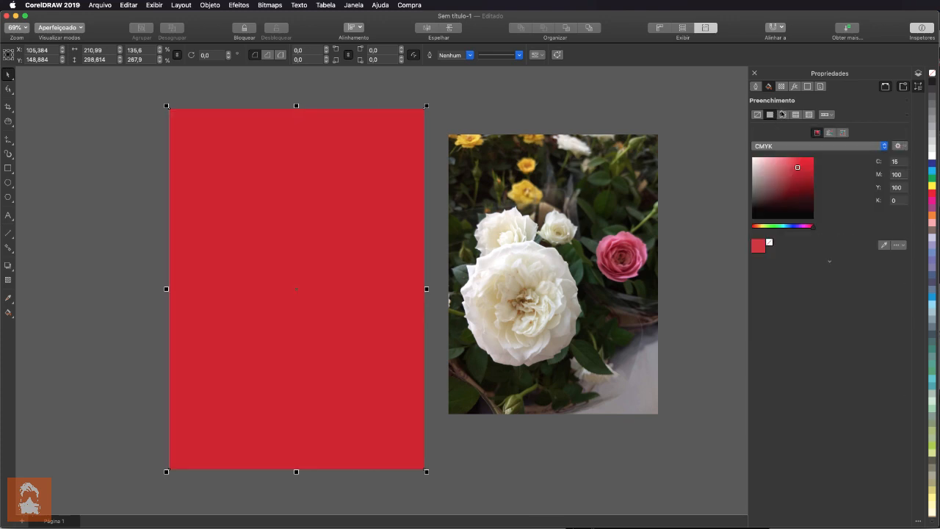
left_click(783, 116)
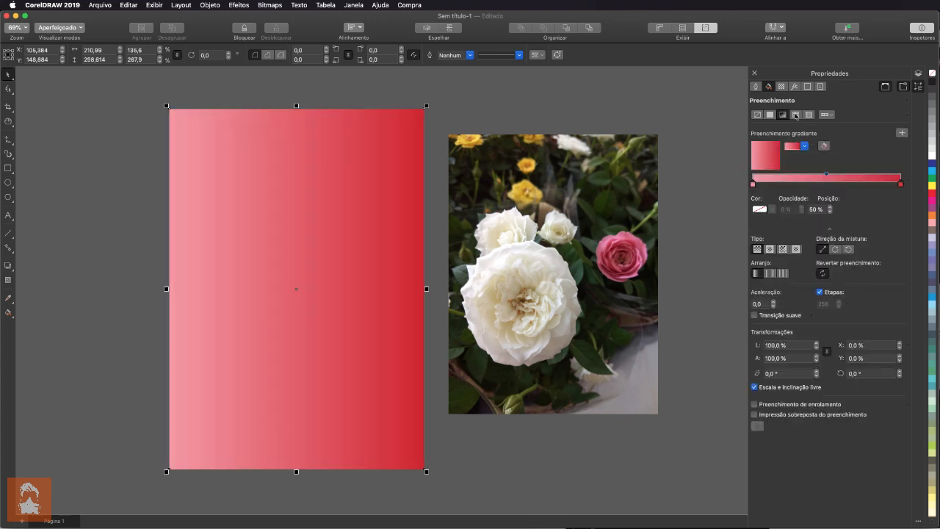
left_click(796, 115)
left_click(809, 115)
left_click(796, 115)
left_click(784, 116)
- Review the rectangle's outline, fill, transparency and bitmap effects properties, finishing on the transparency settings
left_click(757, 88)
left_click(769, 88)
left_click(783, 87)
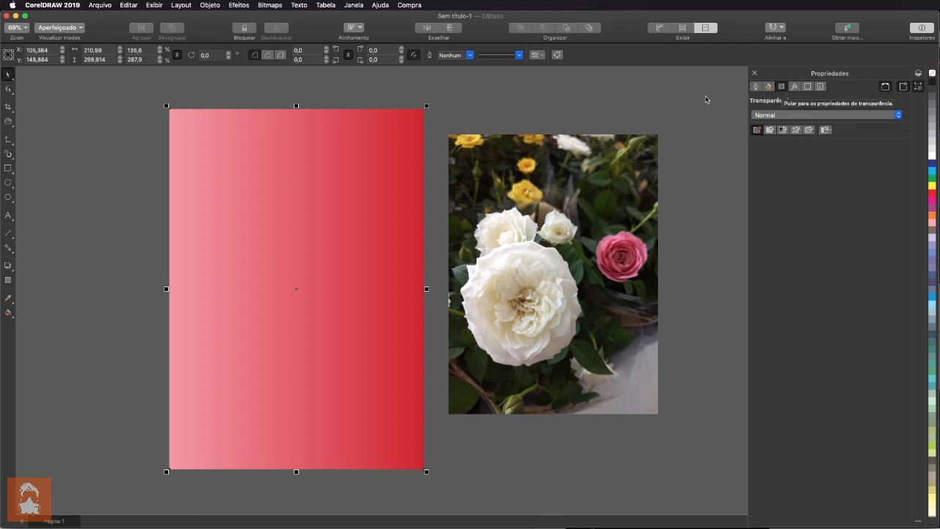
left_click(755, 87)
left_click(782, 87)
left_click(796, 87)
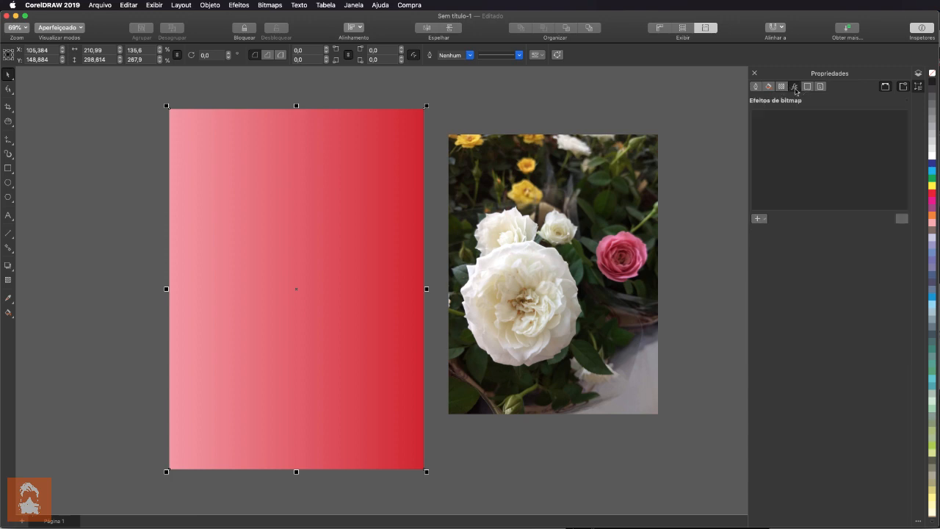
left_click(755, 87)
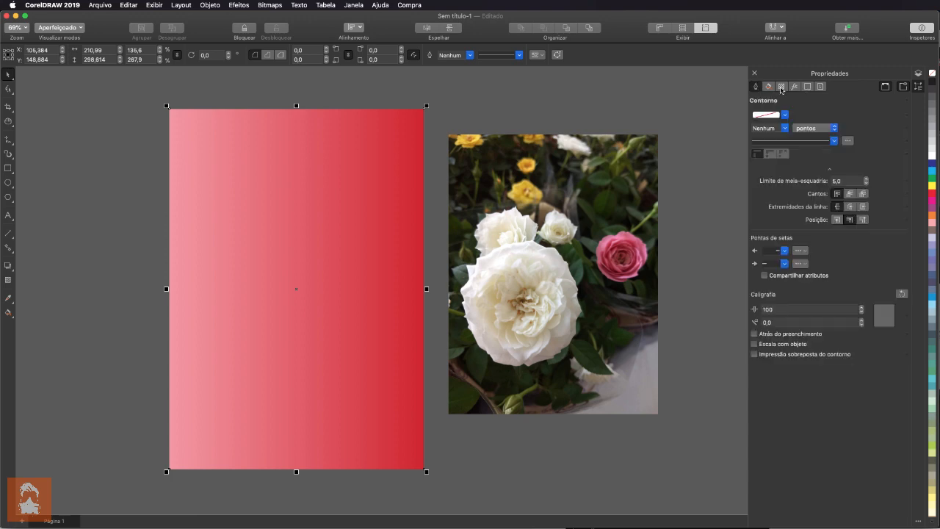
left_click(784, 87)
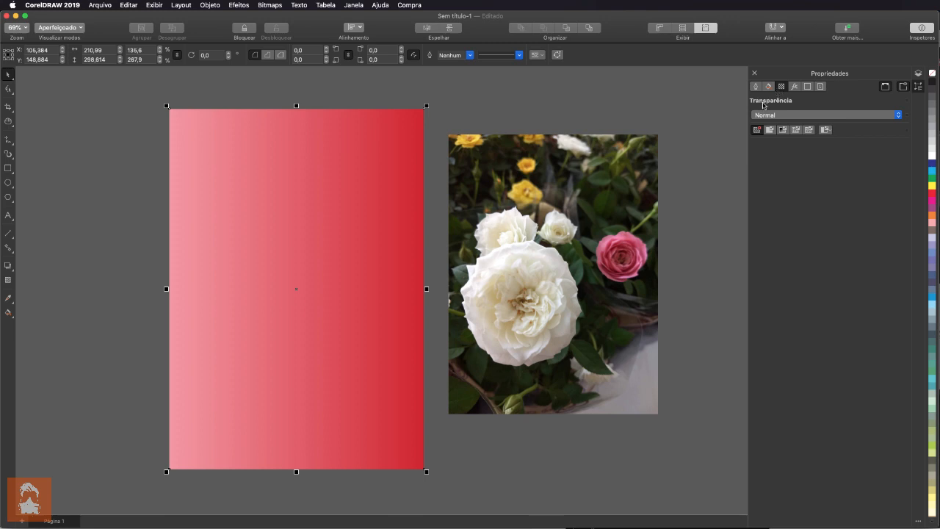
- Apply a uniform transparency of 48 to the gradient rectangle, keeping the Normal merge mode
left_click(828, 116)
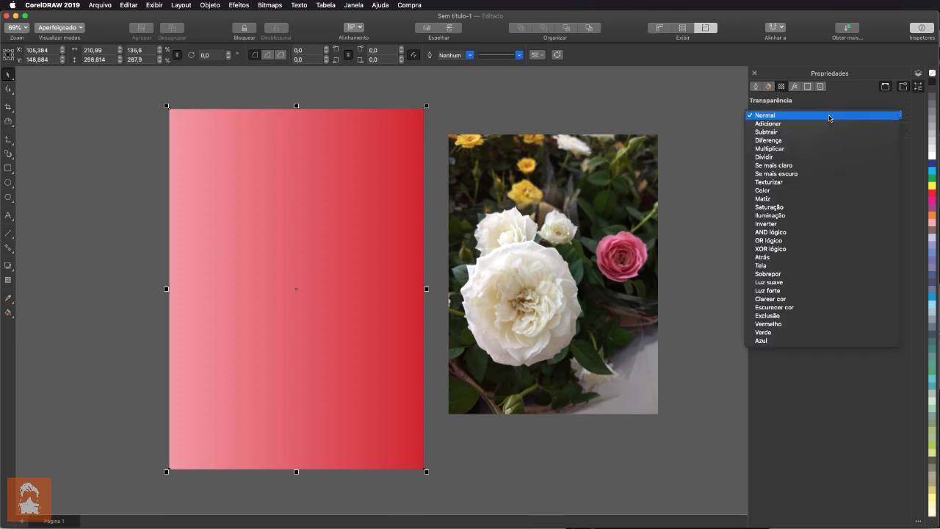
left_click(829, 116)
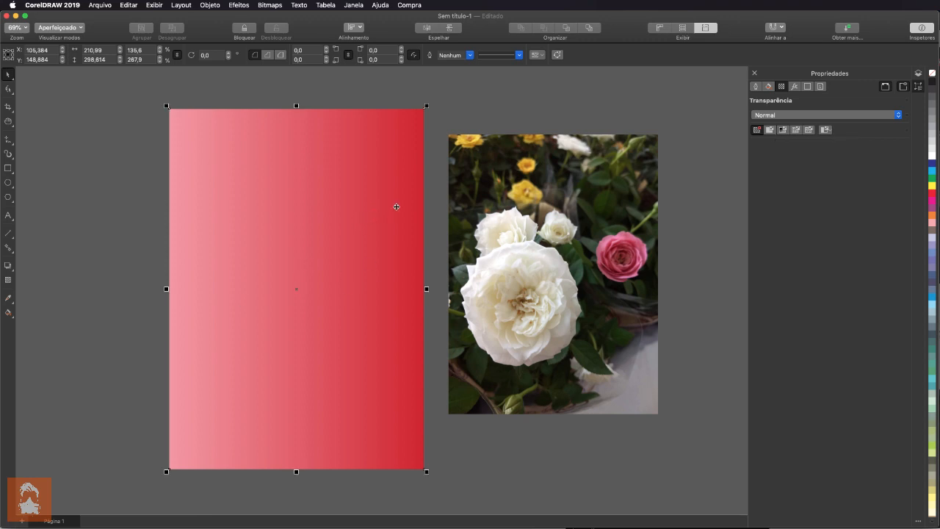
left_click(769, 130)
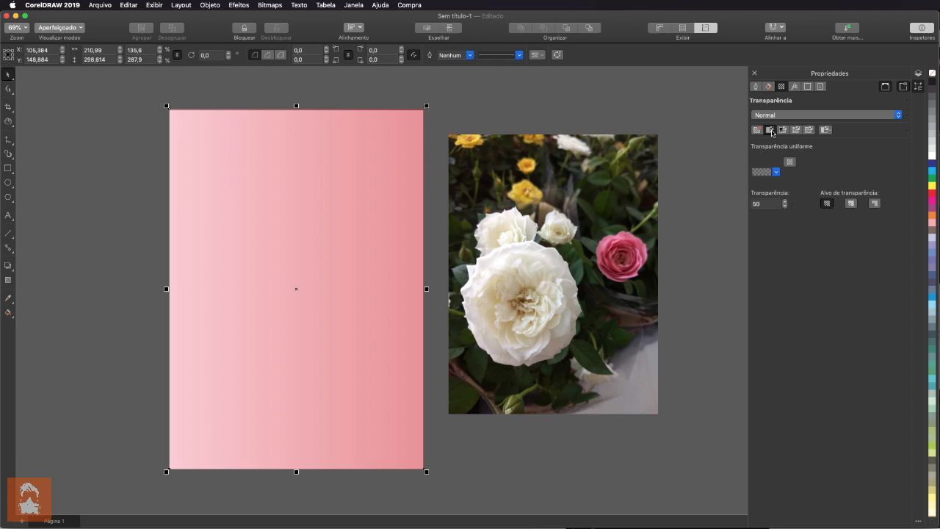
left_click(786, 201)
left_click(785, 207)
left_click(786, 207)
left_click(785, 207)
- Move the rose photo onto the page beneath the semi-transparent rectangle, and reselect the rectangle
left_click(615, 266)
left_click_drag(546, 274, 304, 288)
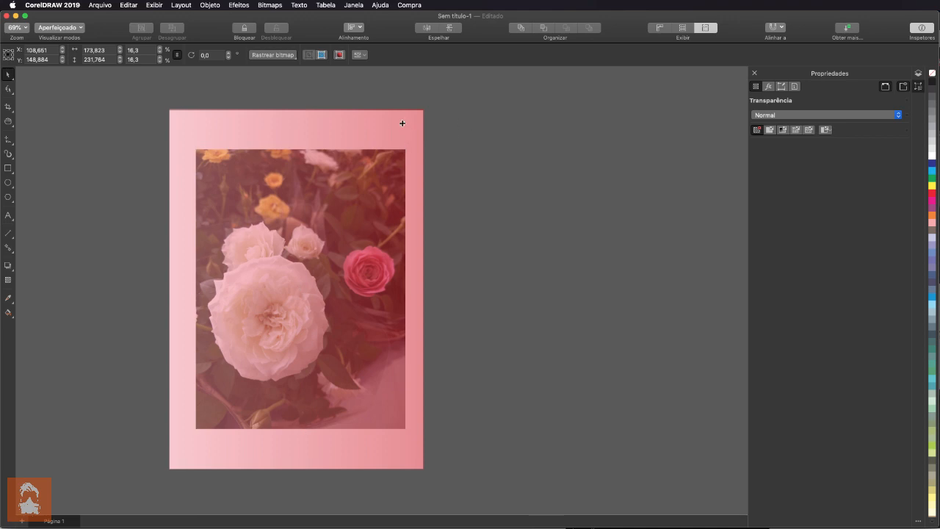
left_click(405, 124)
left_click(503, 169)
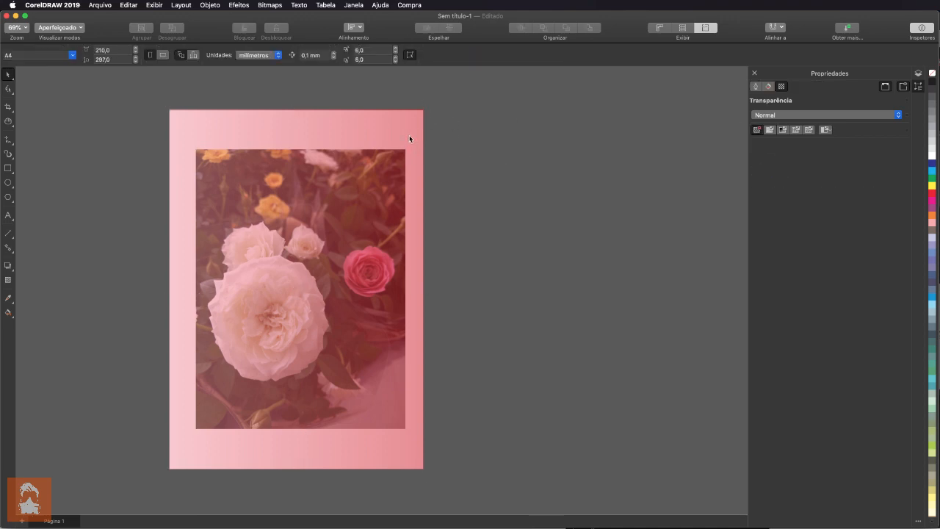
left_click(389, 134)
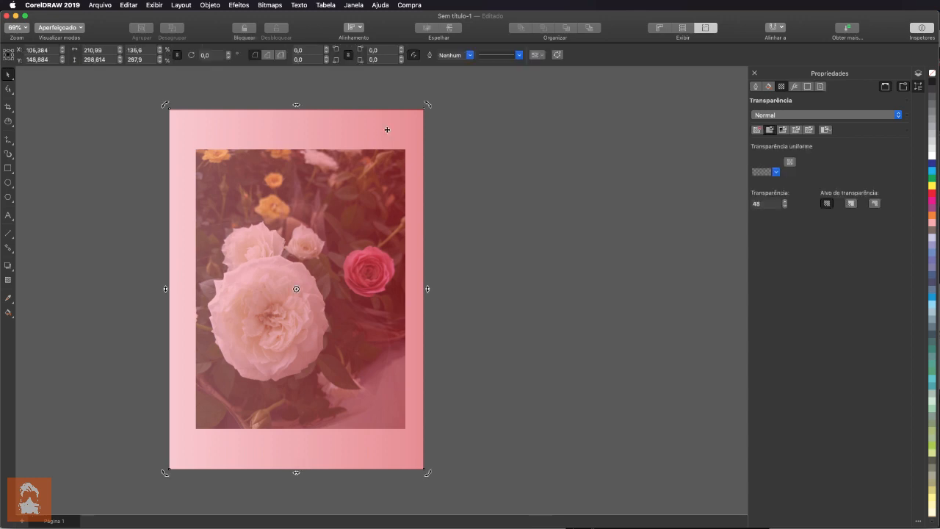
- Check the stacking order of the rectangle and bitmap in Camada 1, and return to the rectangle's transparency properties
left_click(919, 74)
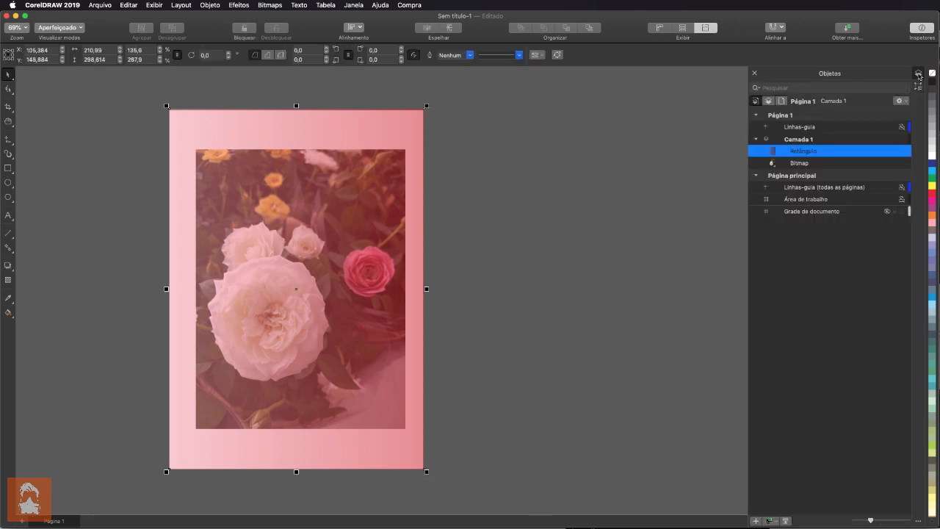
left_click(816, 160)
left_click_drag(814, 150, 809, 168)
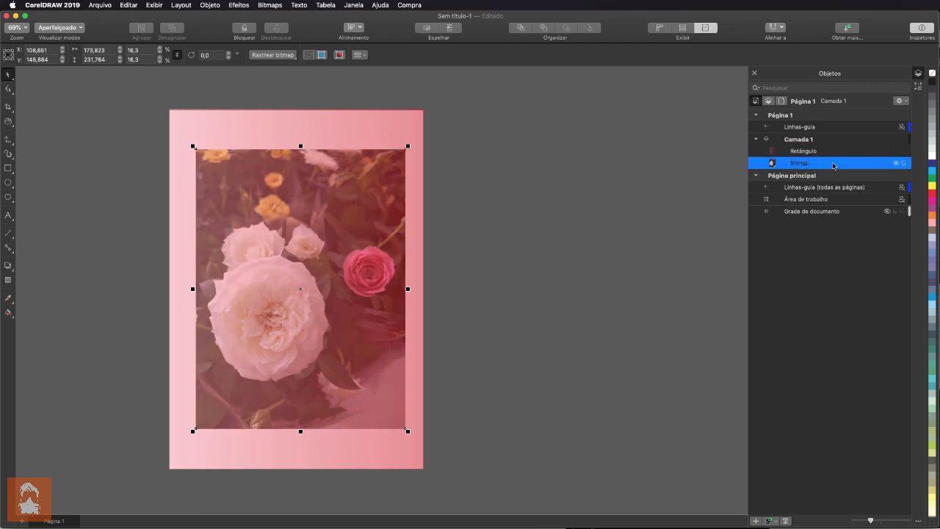
left_click(918, 87)
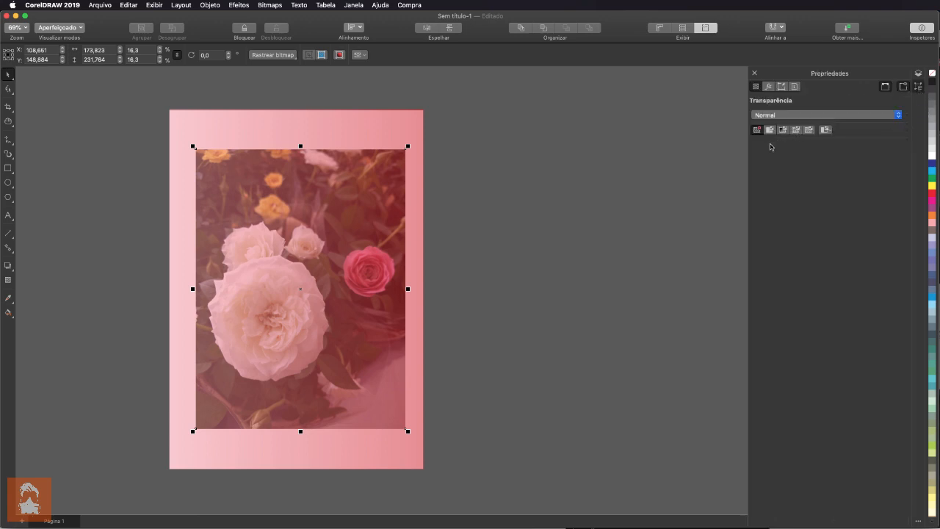
left_click(617, 168)
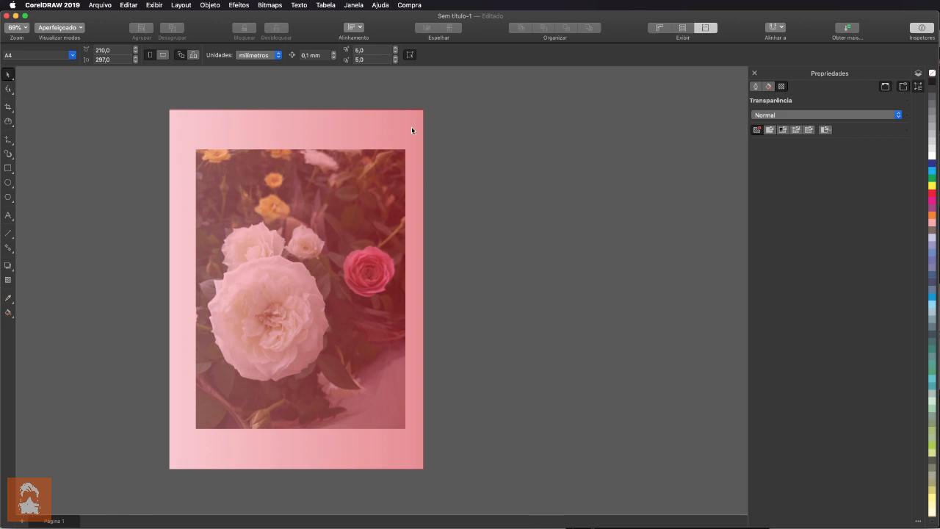
left_click(381, 129)
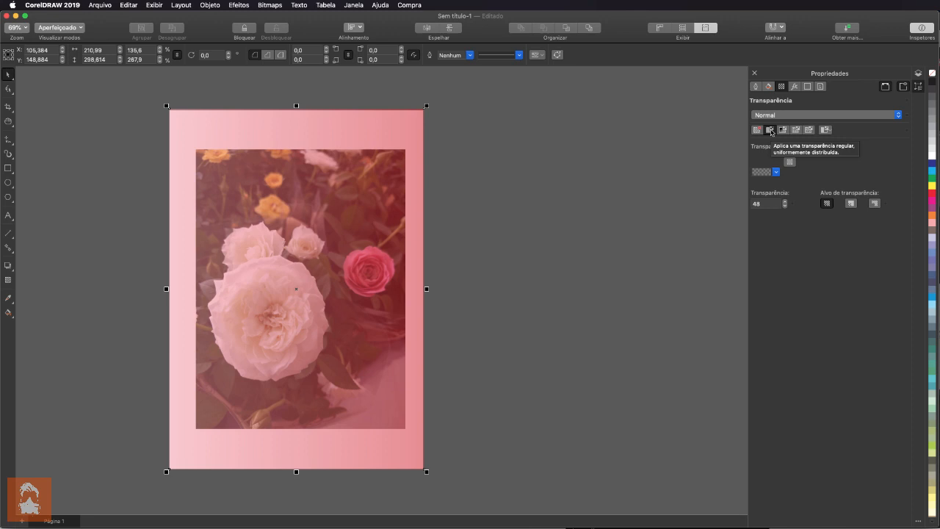
- Try uniform transparency values of 0 and 100 on the rectangle, finishing with 90
double_click(756, 204)
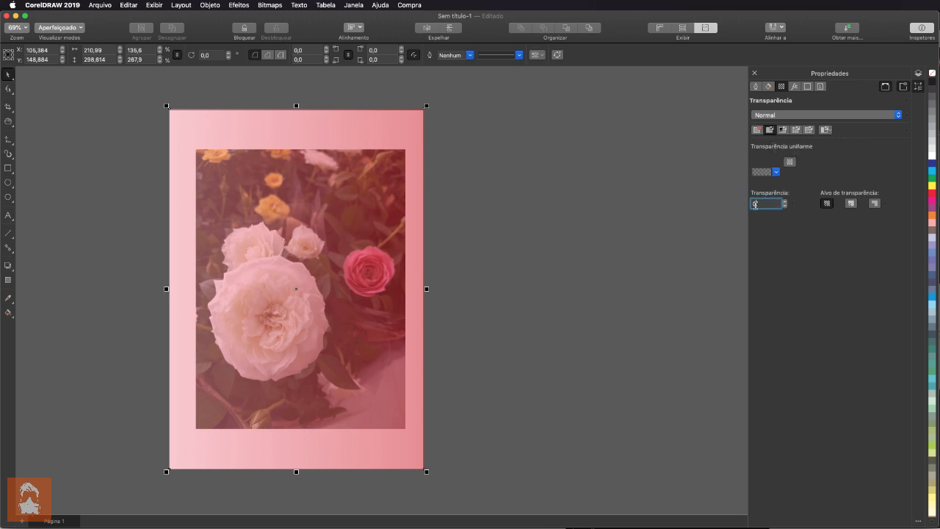
type("0")
left_click(827, 207)
left_click_drag(764, 205, 717, 204)
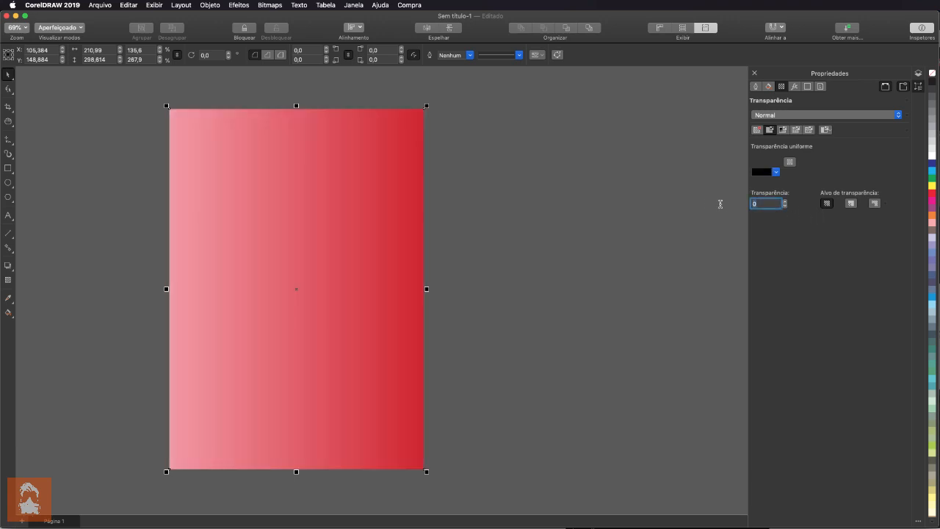
type("100")
left_click(800, 226)
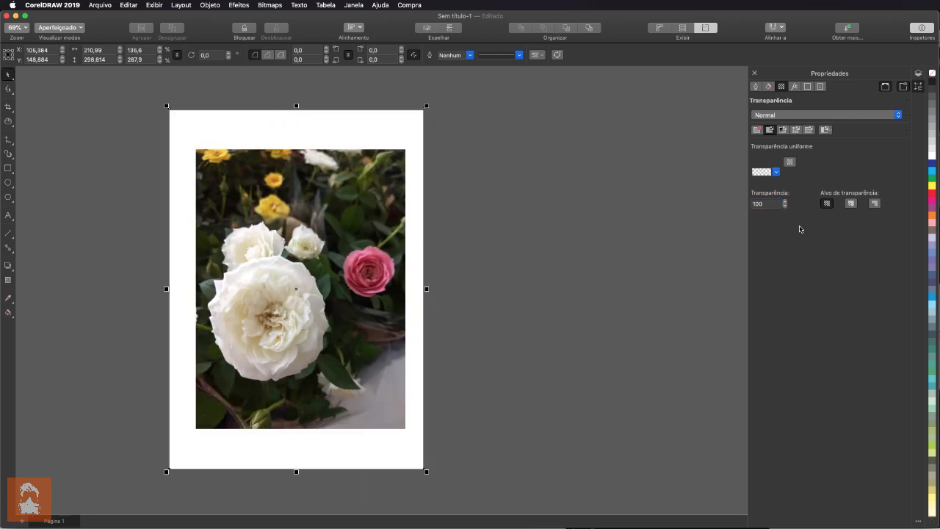
left_click_drag(767, 204, 733, 210)
type("90")
key("Return")
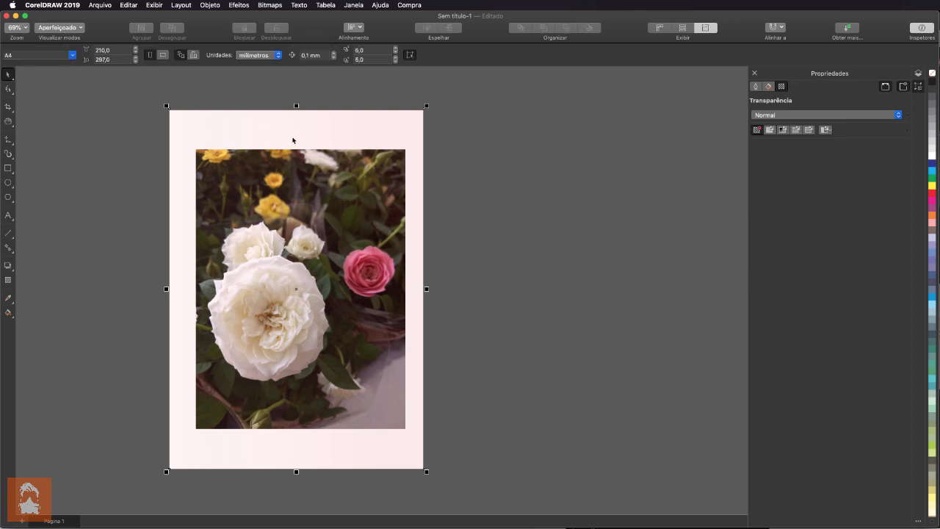
- Resize the rectangle on all four sides to match the rose photo, about 173.8 by 231.8 mm
left_click_drag(166, 107, 184, 147)
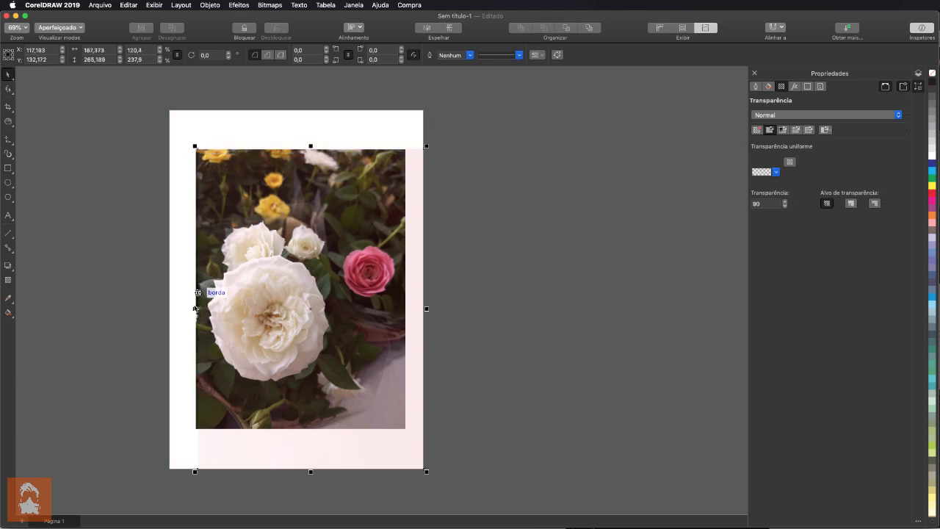
left_click_drag(193, 310, 194, 309)
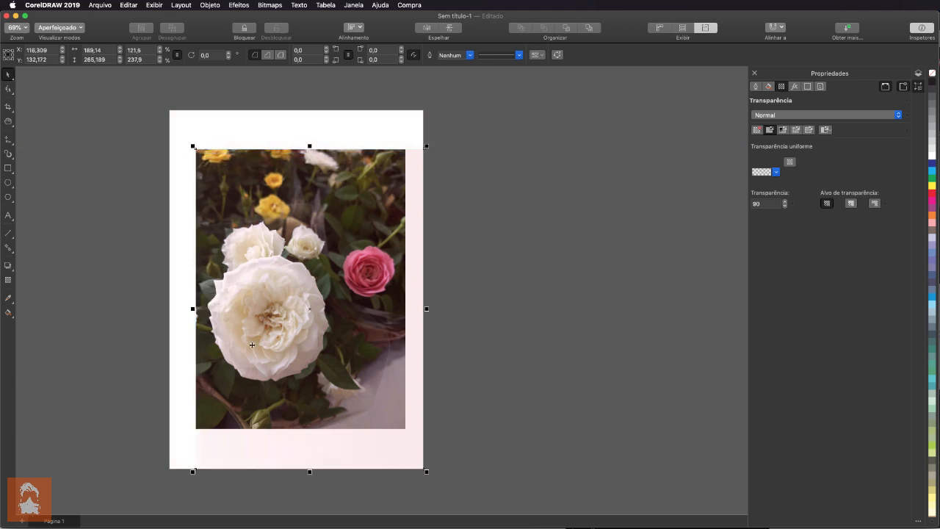
left_click_drag(309, 471, 315, 431)
left_click_drag(427, 289, 407, 289)
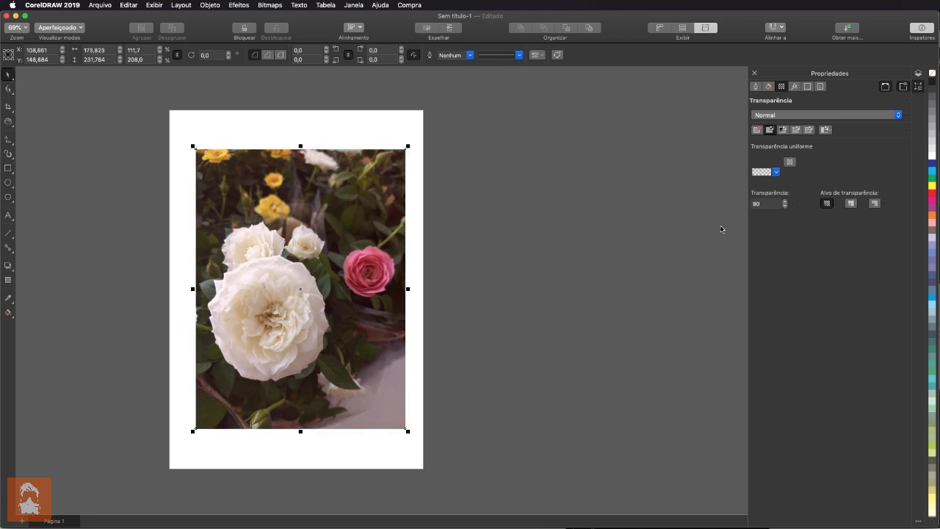
- Set the rectangle's uniform transparency to 50 and give it a solid red fill
double_click(757, 203)
type("50")
key("Return")
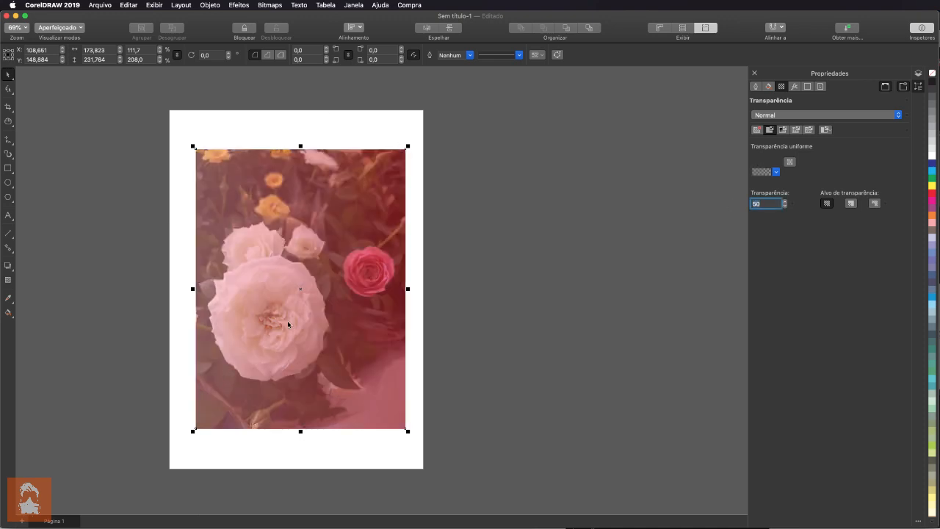
left_click(931, 195)
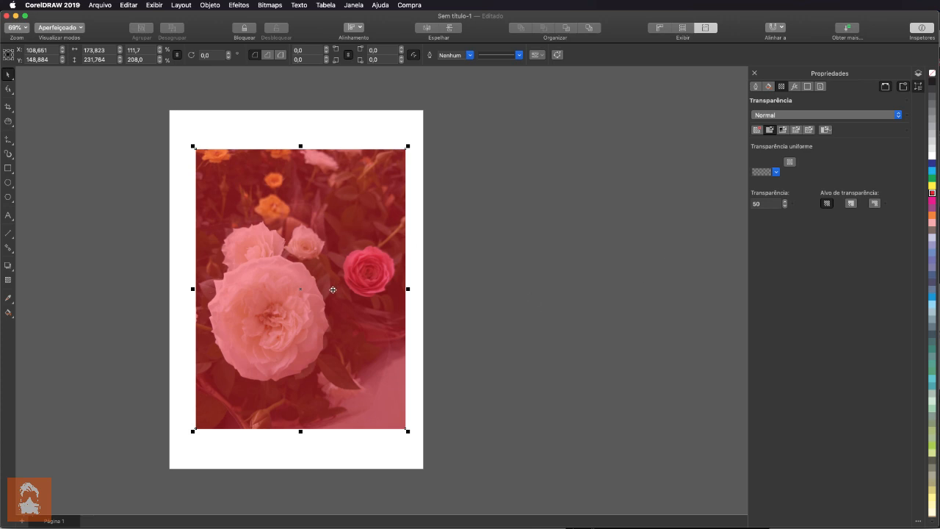
- Try dark blue, black and muted blue-violet fills on the semi-transparent rectangle, and return it to red
left_click(933, 163)
left_click(933, 81)
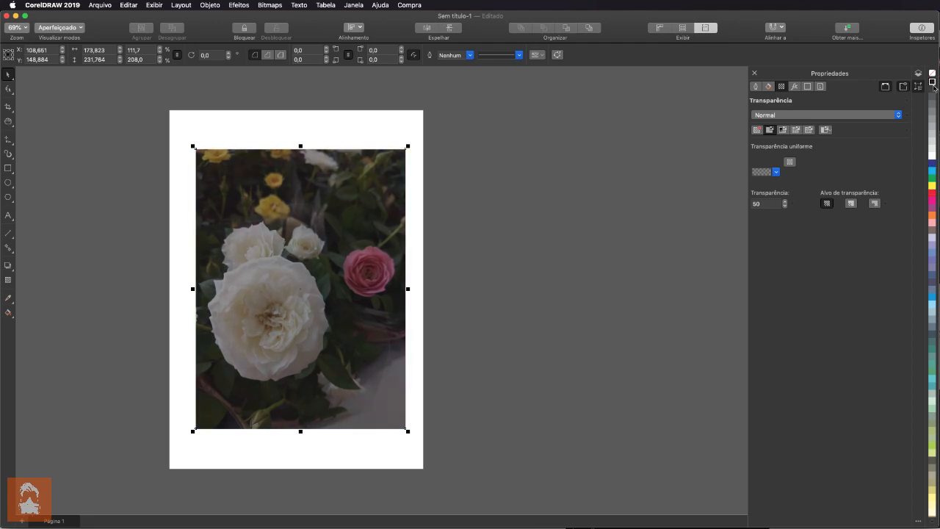
left_click(933, 283)
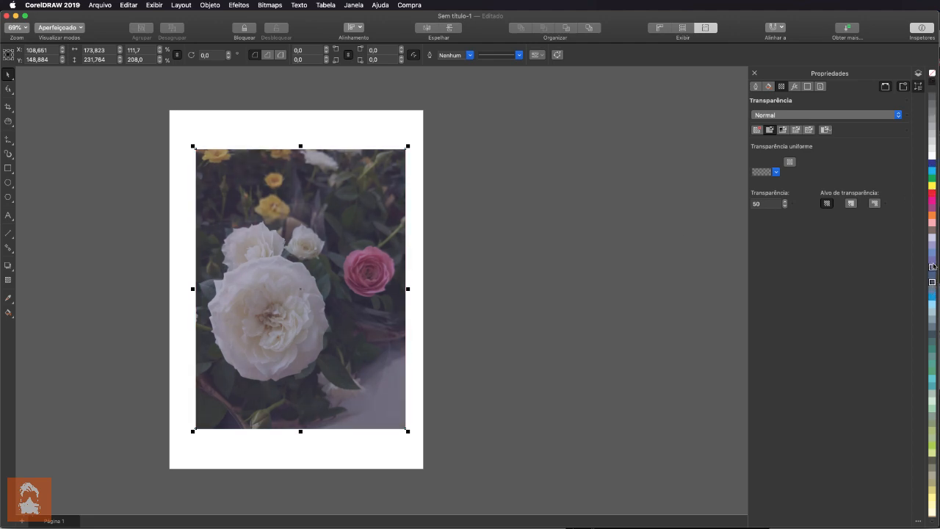
left_click(933, 266)
left_click(933, 194)
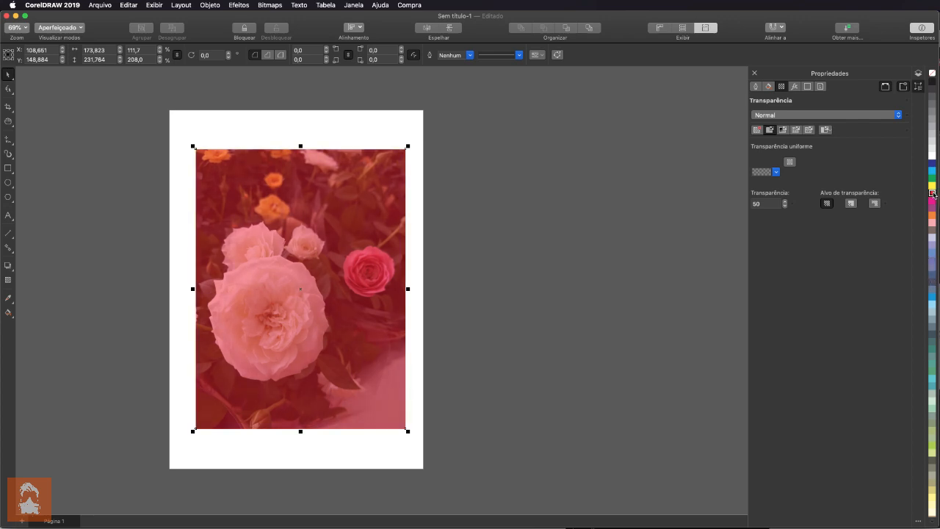
- Set the red rectangle's transparency merge mode to Multiplicar and its transparency value to 0
left_click(874, 118)
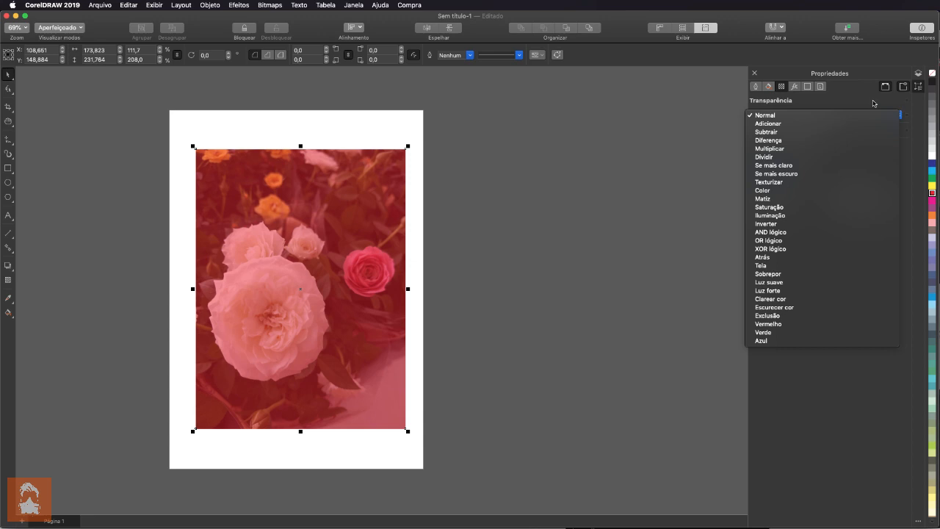
left_click(878, 107)
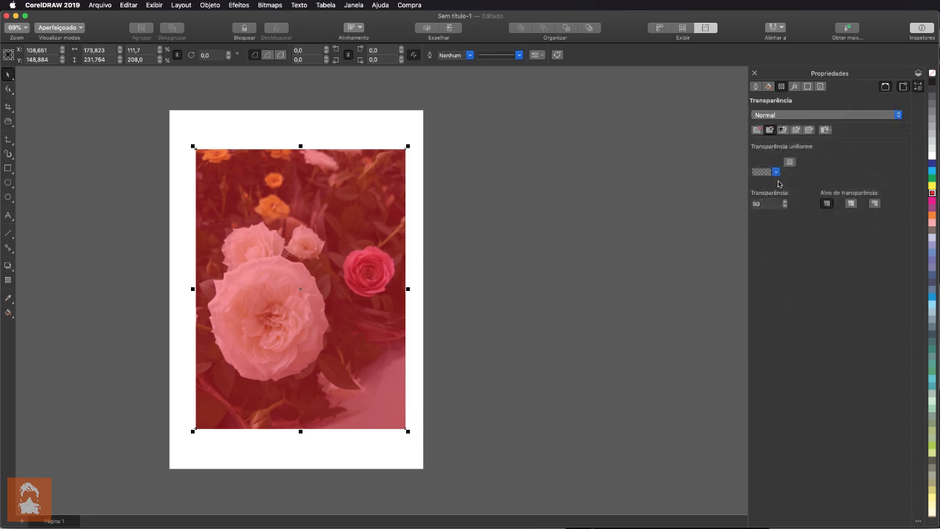
left_click(828, 115)
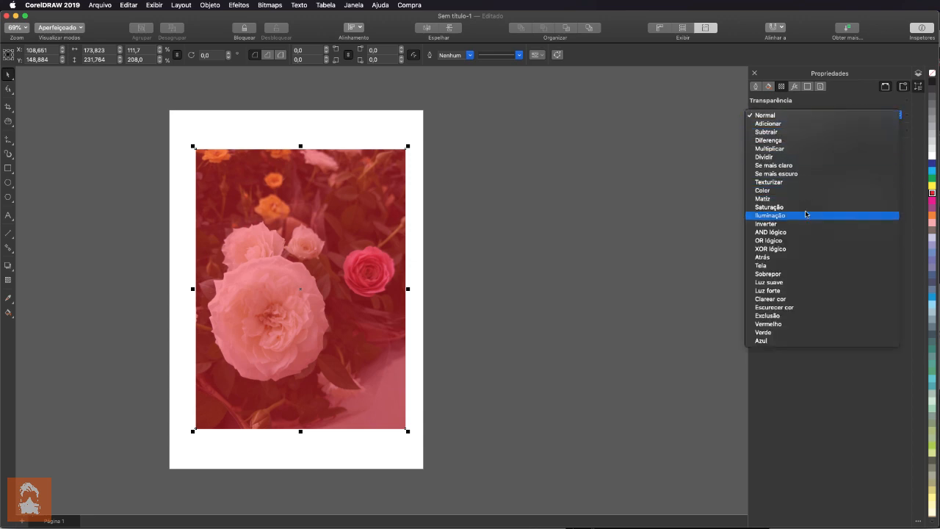
left_click(802, 149)
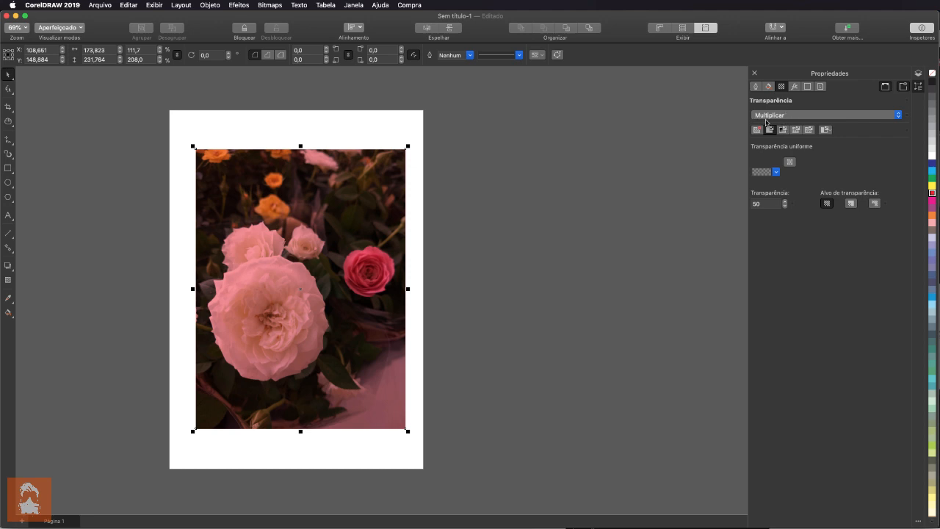
left_click_drag(764, 203, 731, 191)
left_click(826, 204)
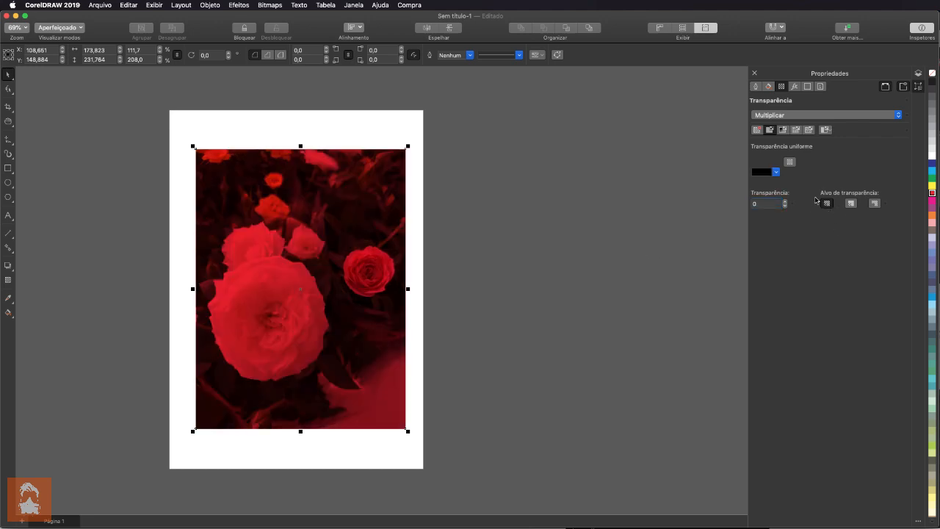
- Cycle the rectangle's merge mode through Normal, Adicionar, Diferença, Dividir and Texturizar, ending on Iluminação
left_click(803, 115)
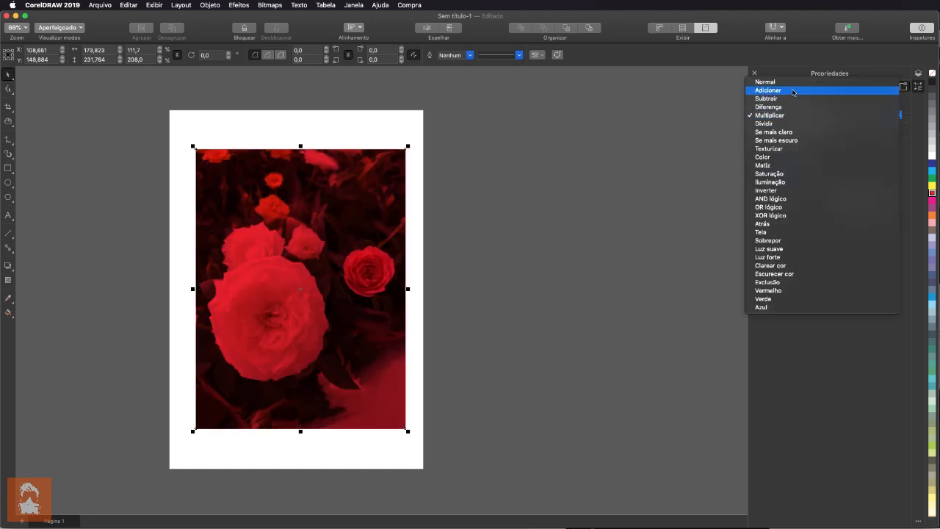
left_click(768, 82)
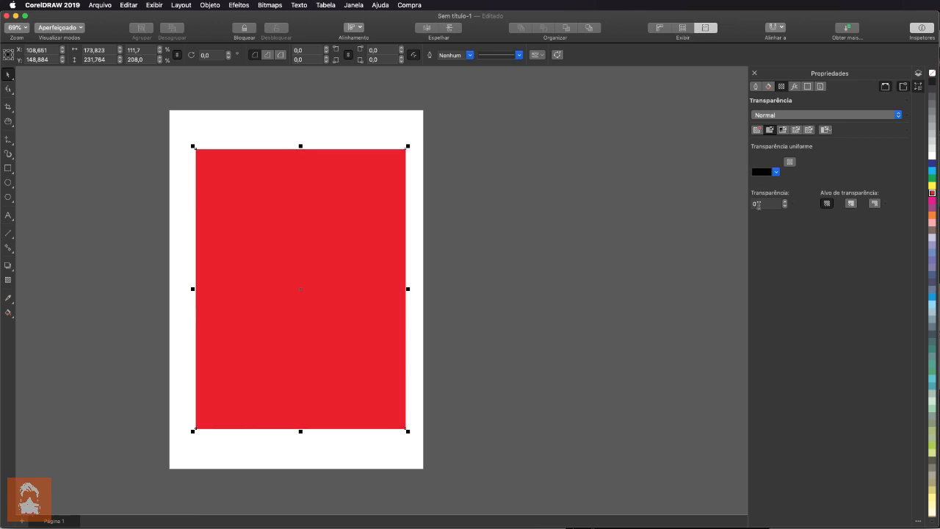
left_click(794, 115)
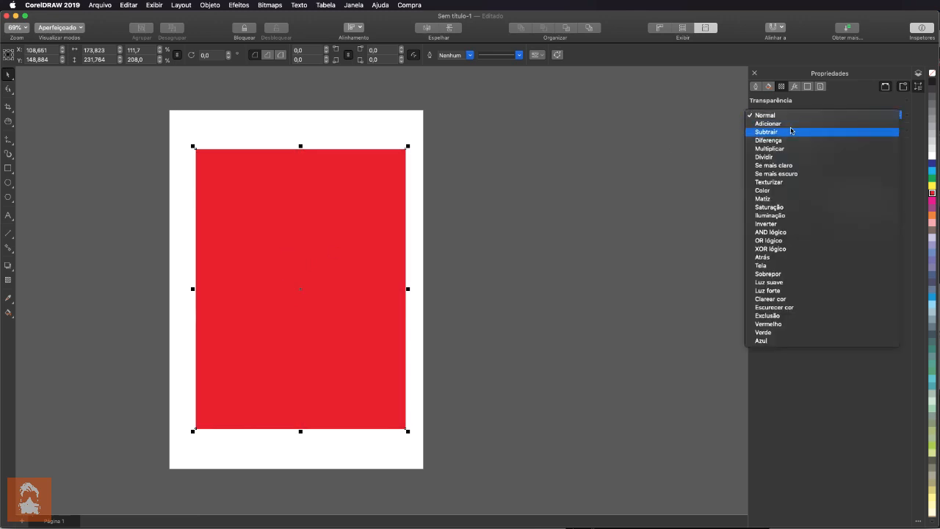
left_click(791, 125)
left_click(793, 118)
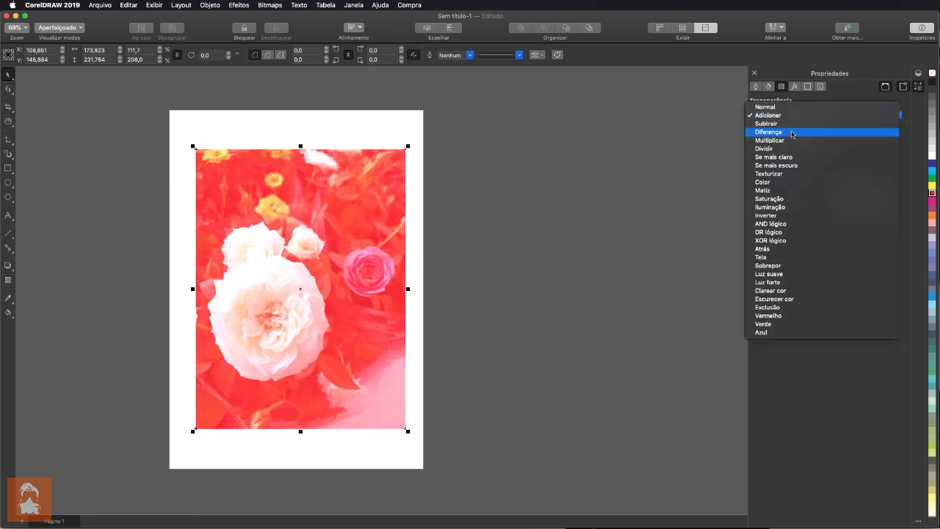
left_click(793, 133)
left_click(793, 117)
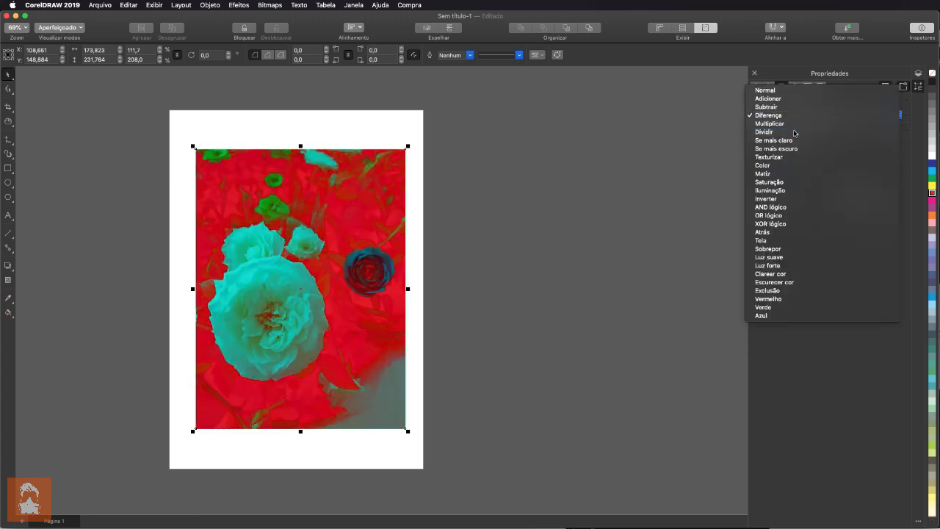
left_click(795, 131)
left_click(794, 116)
left_click(796, 141)
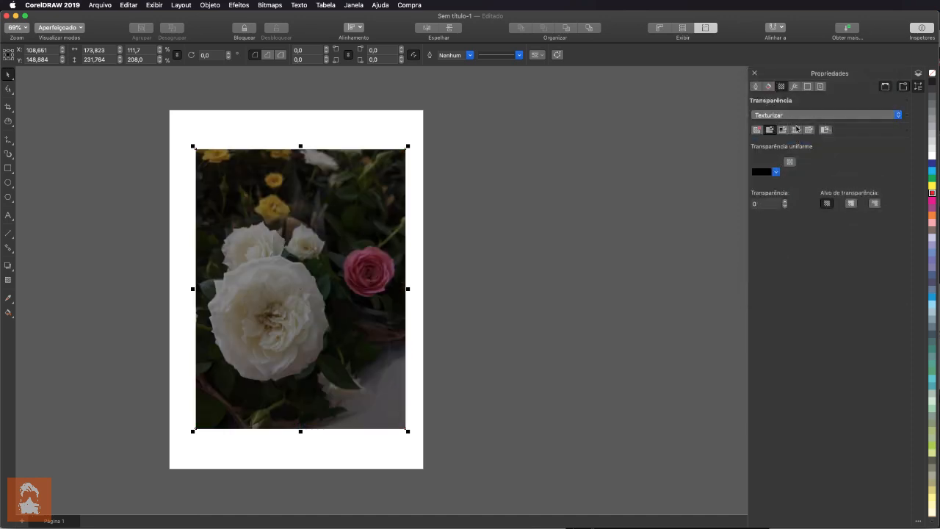
left_click(798, 117)
left_click(796, 148)
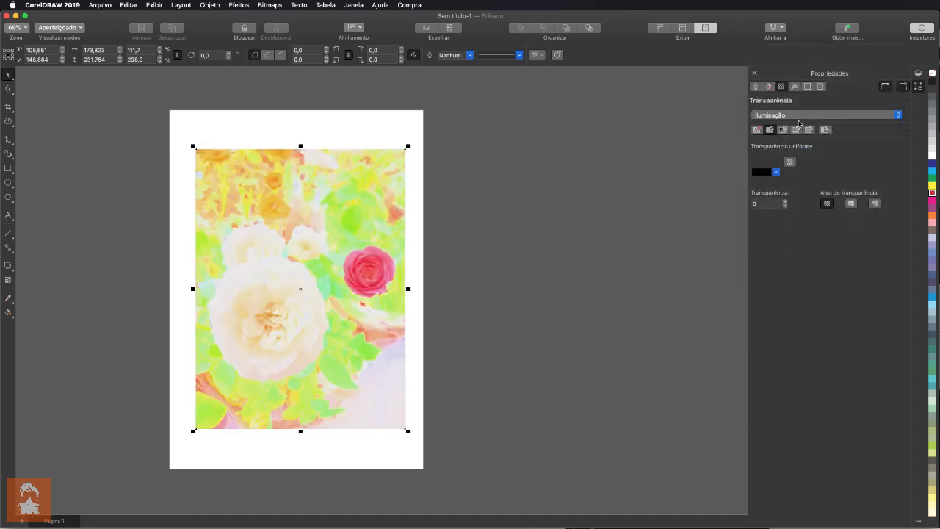
- Cycle the rectangle's transparency merge mode through OR lógico, Luz suave and Verde, ending on Multiplicar
left_click(800, 118)
left_click(798, 140)
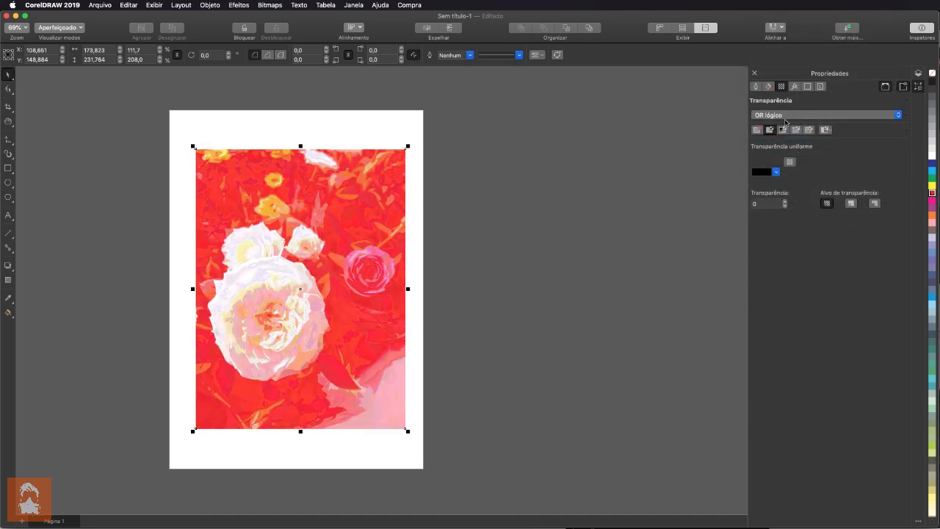
left_click(790, 117)
left_click(788, 156)
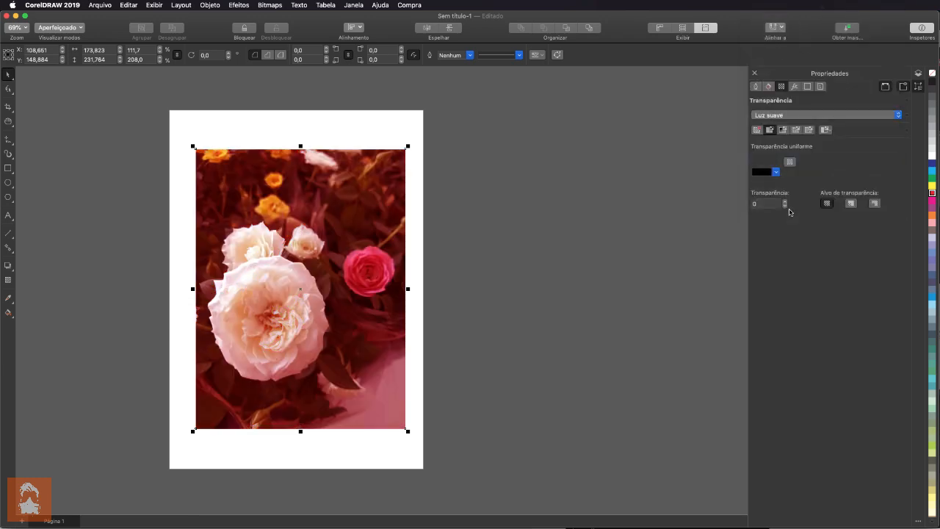
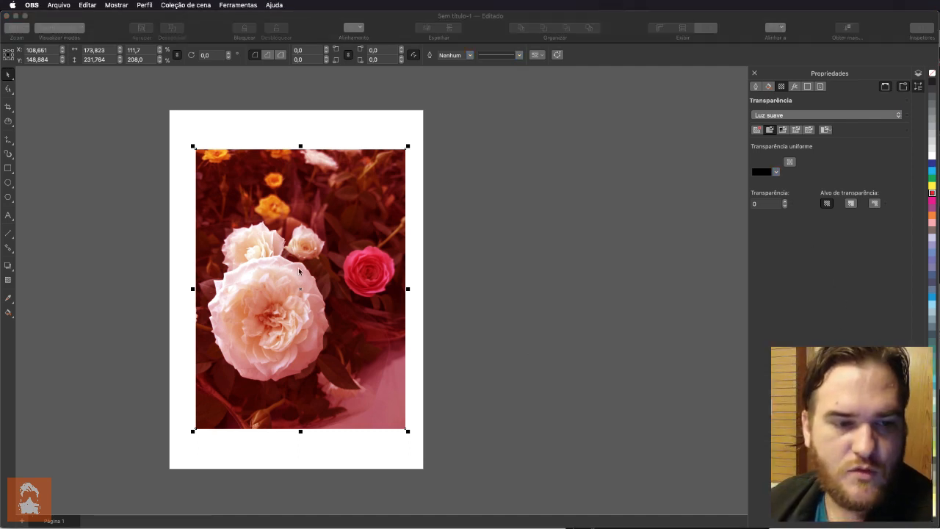
left_click(865, 113)
left_click(849, 142)
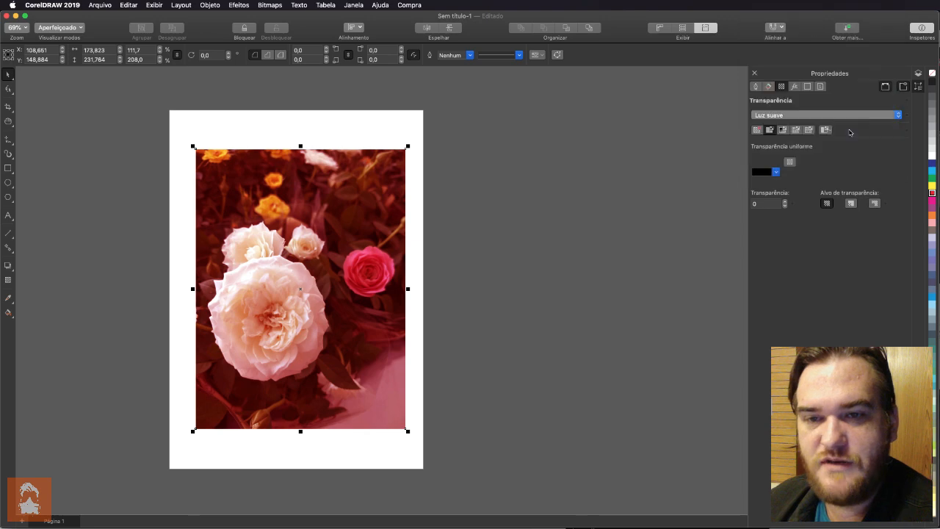
left_click(852, 115)
key("Escape")
left_click(845, 114)
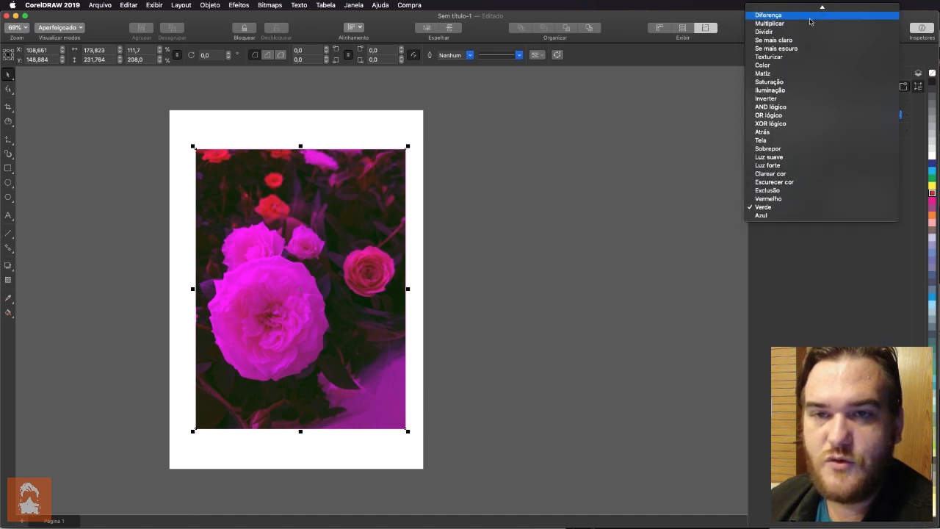
left_click(770, 23)
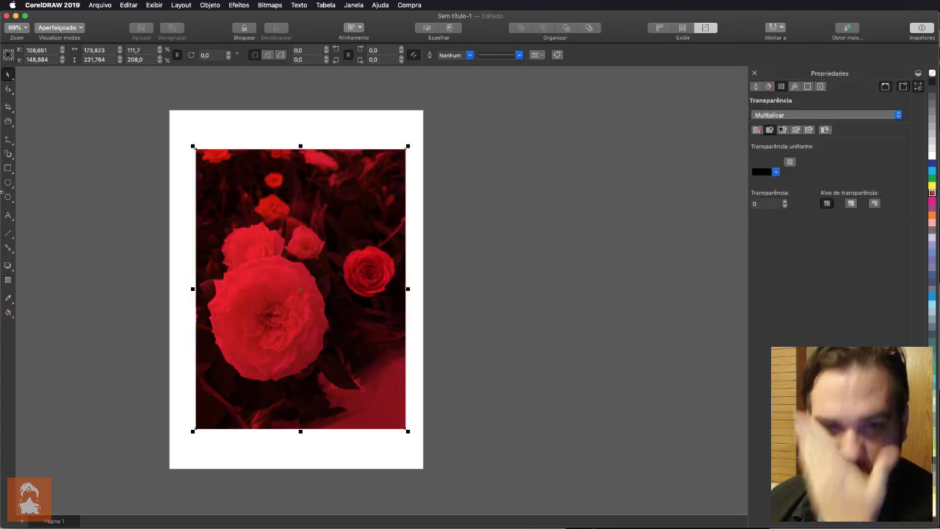
- Set the rectangle's uniform transparency to 80, move it off the photo to compare, and undo the move
left_click(767, 204)
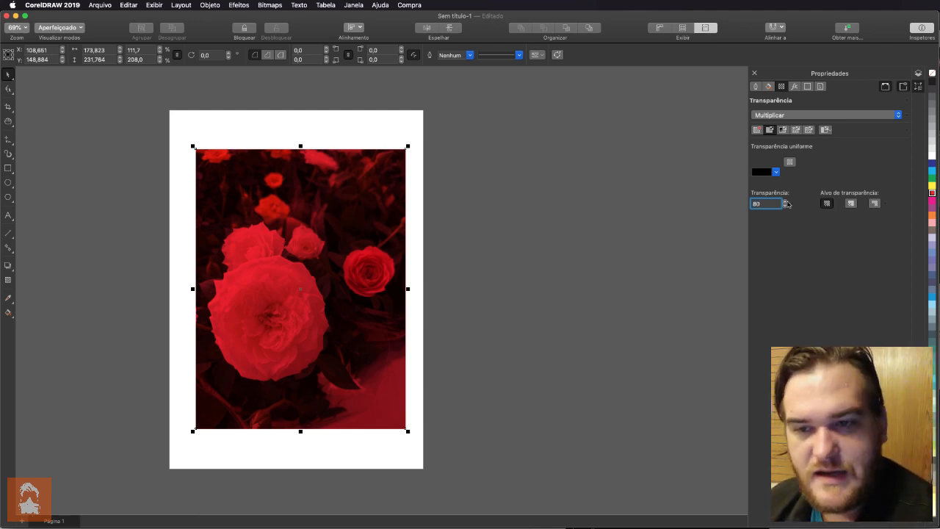
left_click(827, 203)
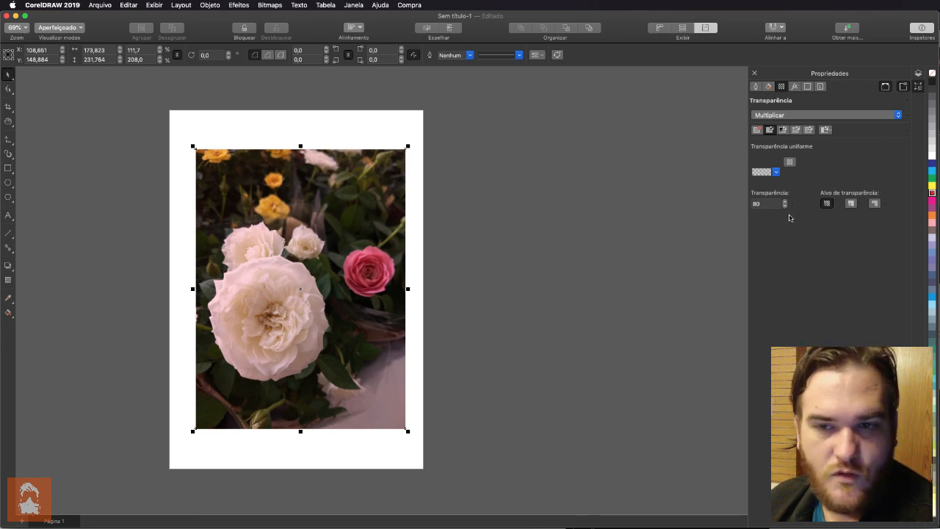
left_click_drag(283, 267, 570, 266)
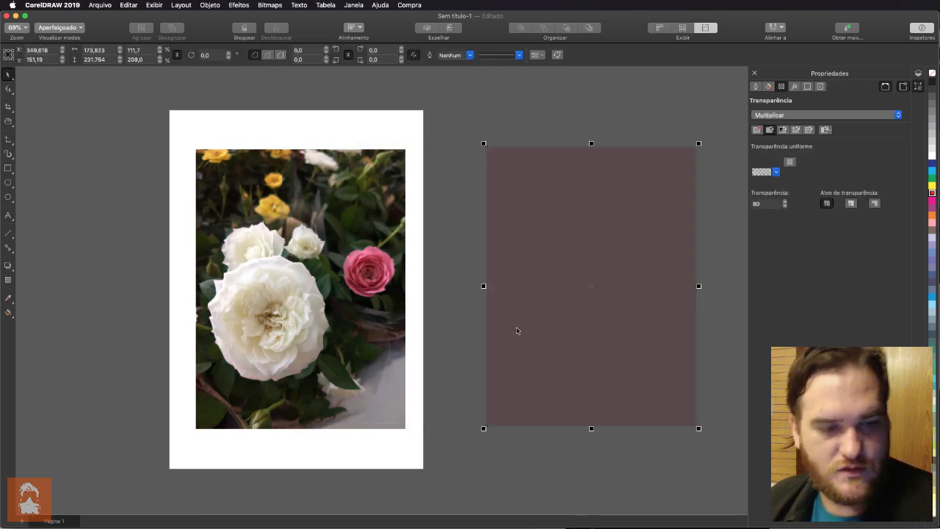
key("super+z")
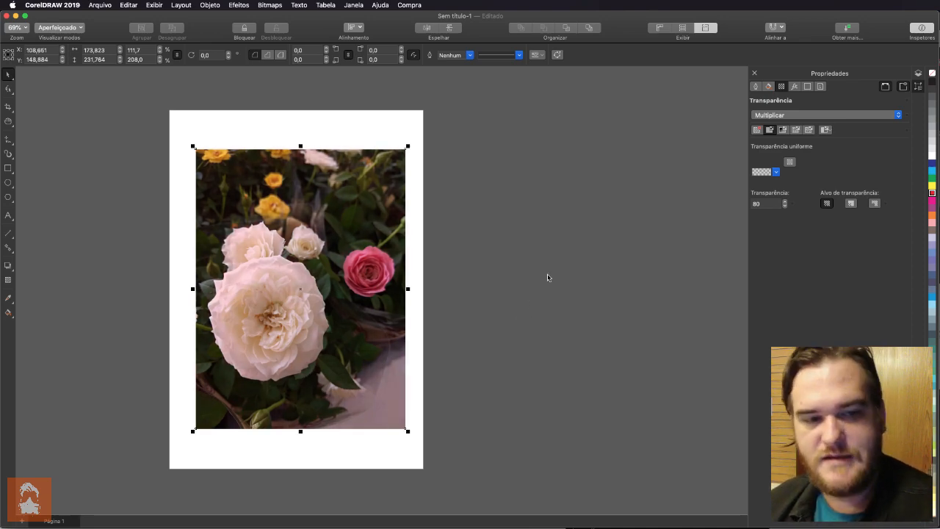
- Try dark blue, yellow, red and cyan fills on the multiplied rectangle, ending on cyan
left_click(932, 164)
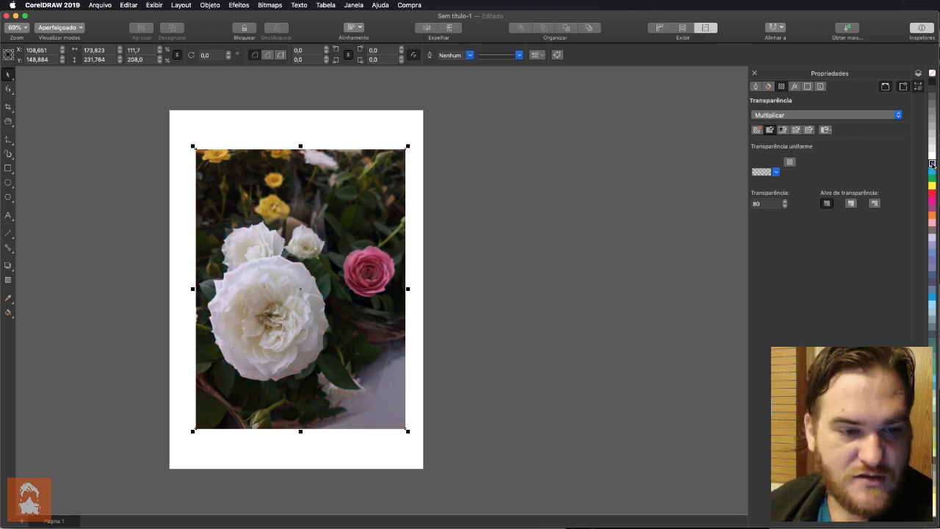
left_click(932, 185)
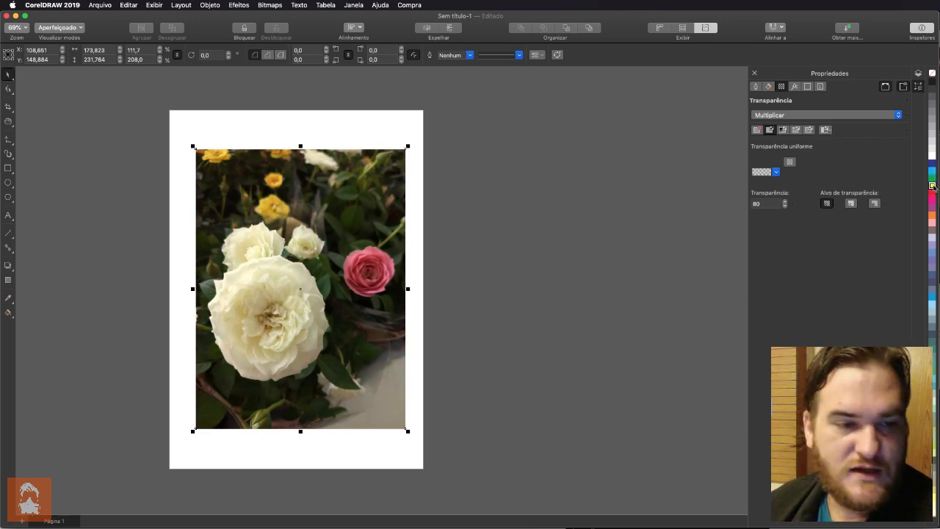
left_click(932, 194)
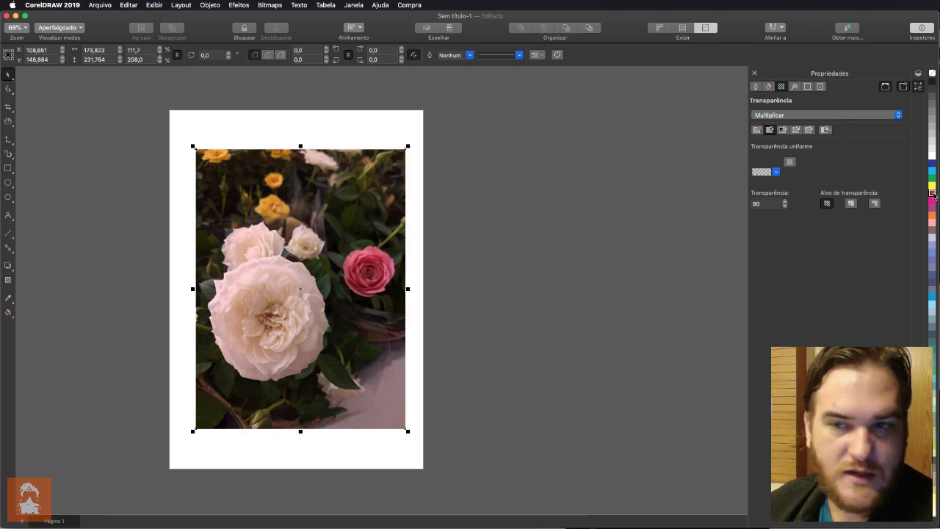
left_click(932, 186)
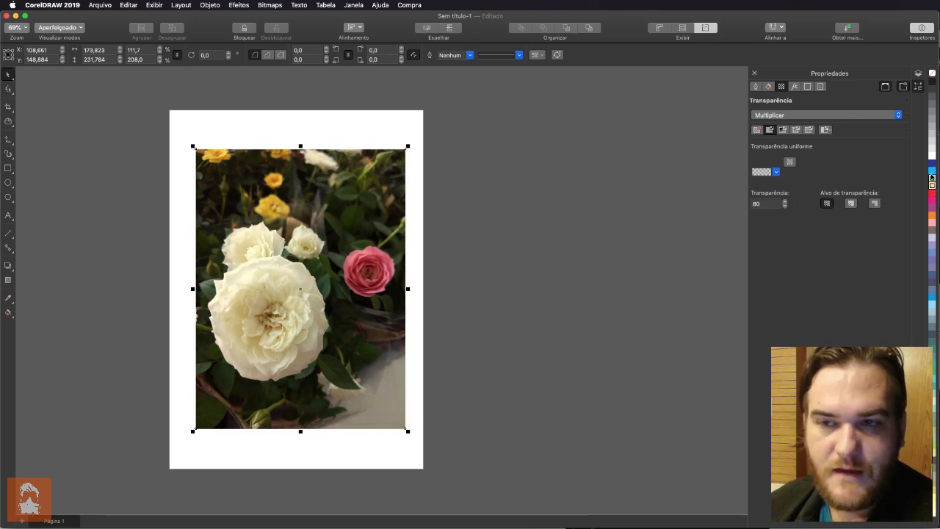
left_click(932, 171)
left_click(932, 163)
left_click(933, 175)
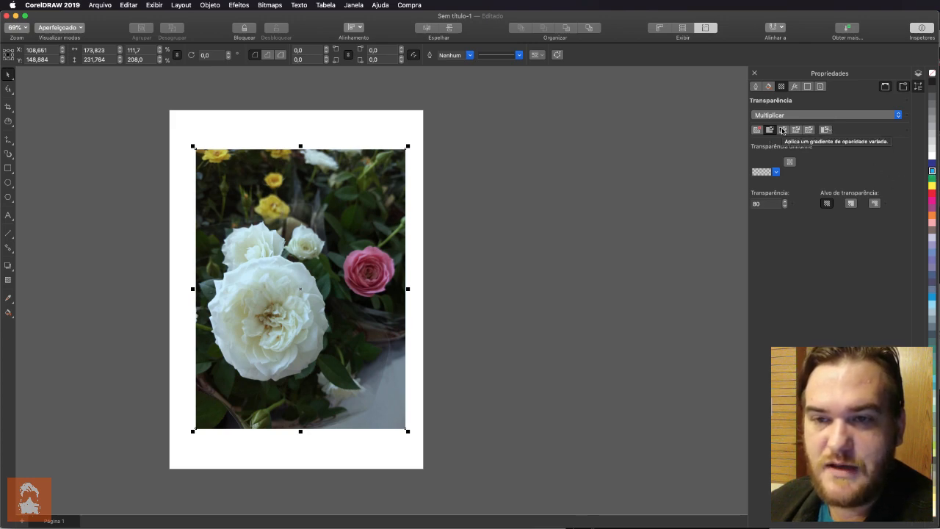
- Set the cyan rectangle's merge mode to Normal and its uniform transparency to 0
left_click_drag(766, 204, 729, 206)
type("0")
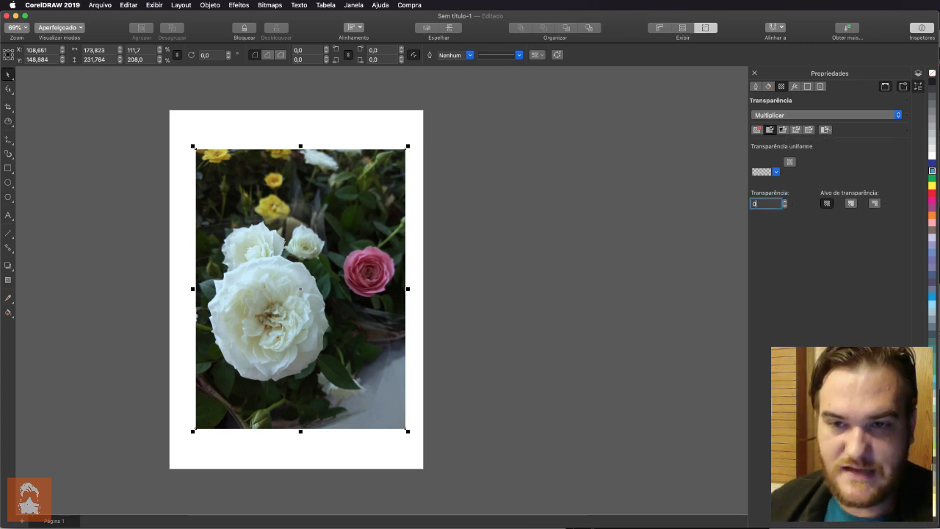
left_click(860, 116)
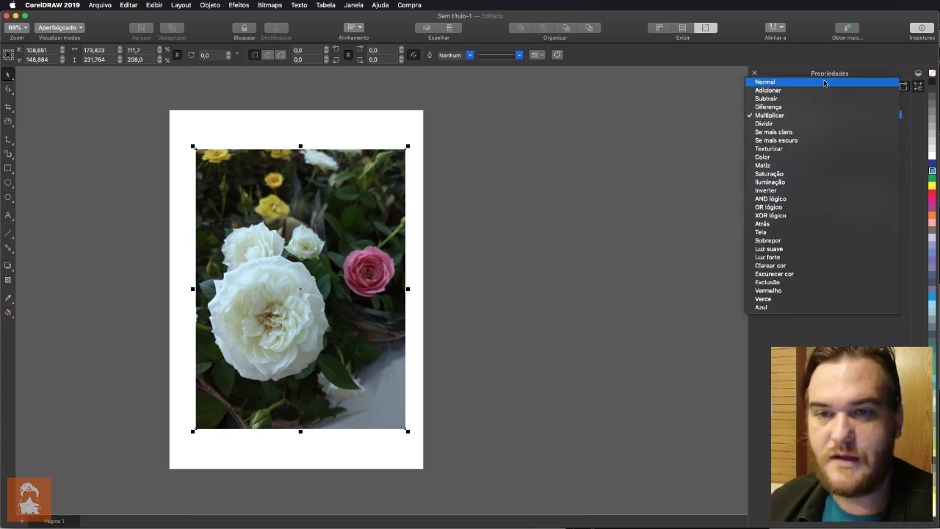
left_click(825, 82)
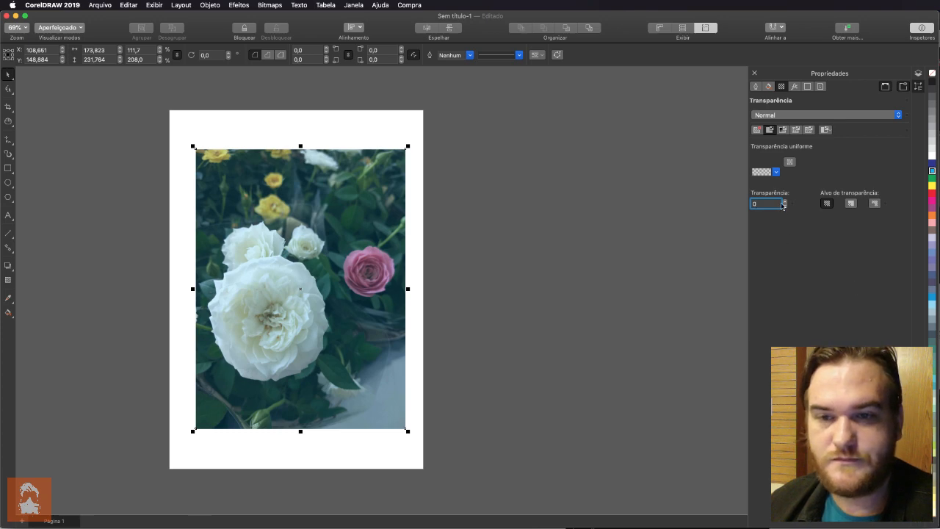
left_click(827, 203)
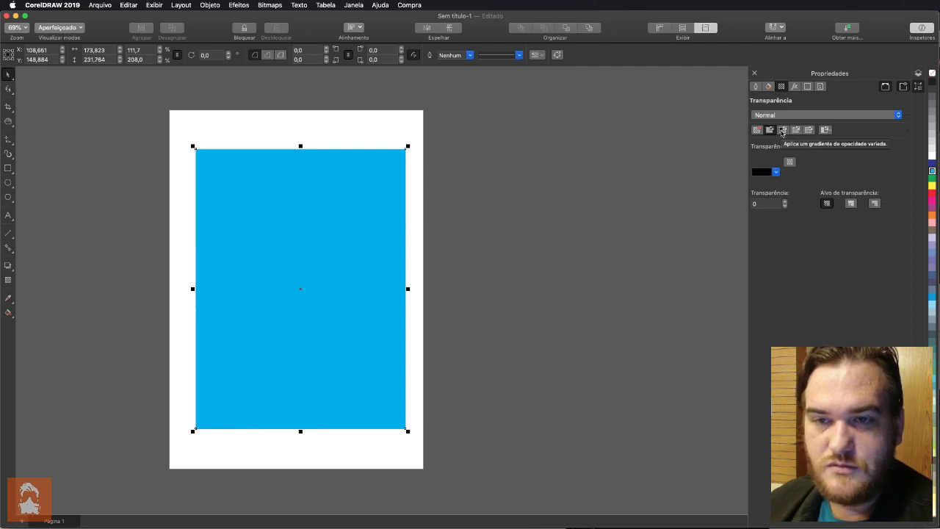
- Apply a gradient transparency to the cyan rectangle and check the opacity of its start and end nodes
left_click(782, 130)
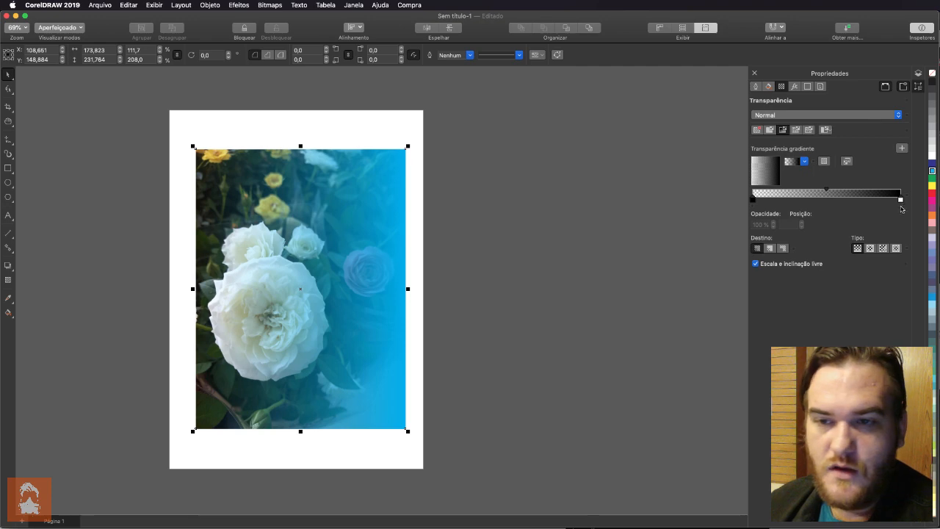
left_click(751, 199)
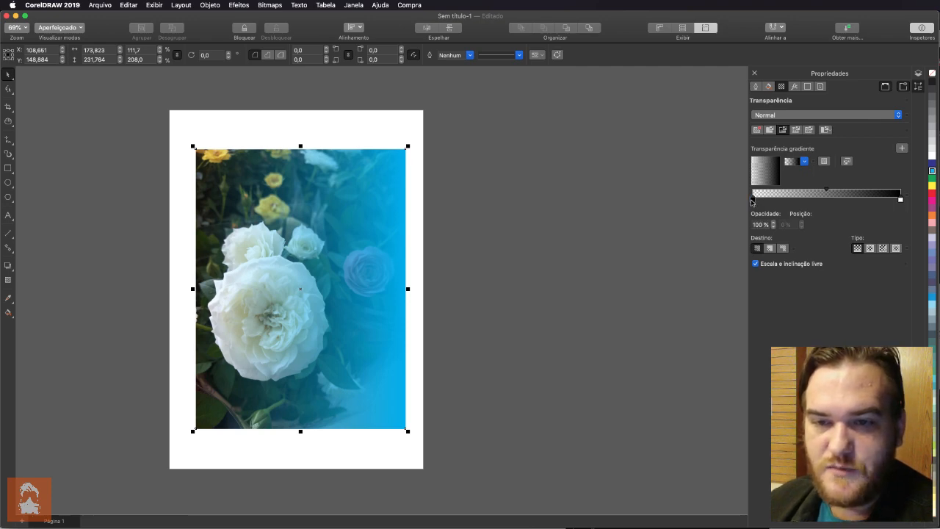
left_click(901, 200)
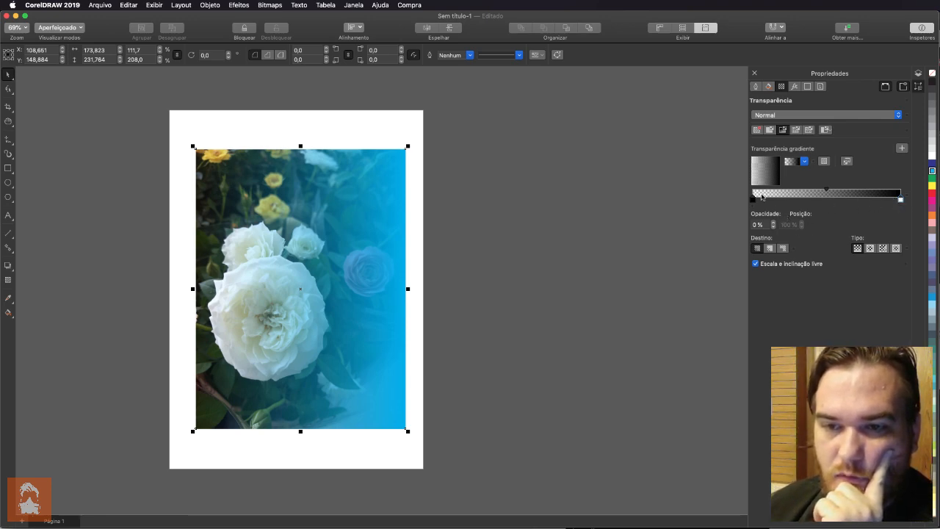
left_click(752, 199)
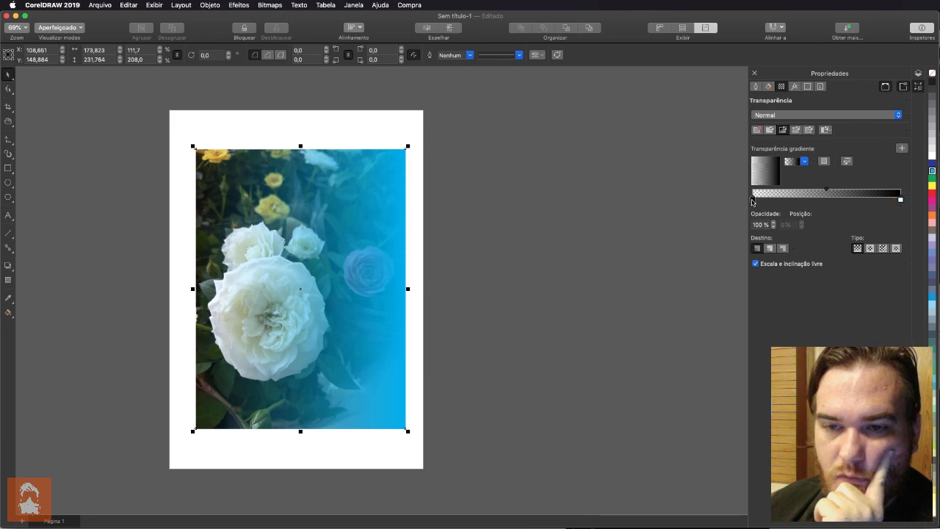
left_click(769, 86)
left_click(782, 88)
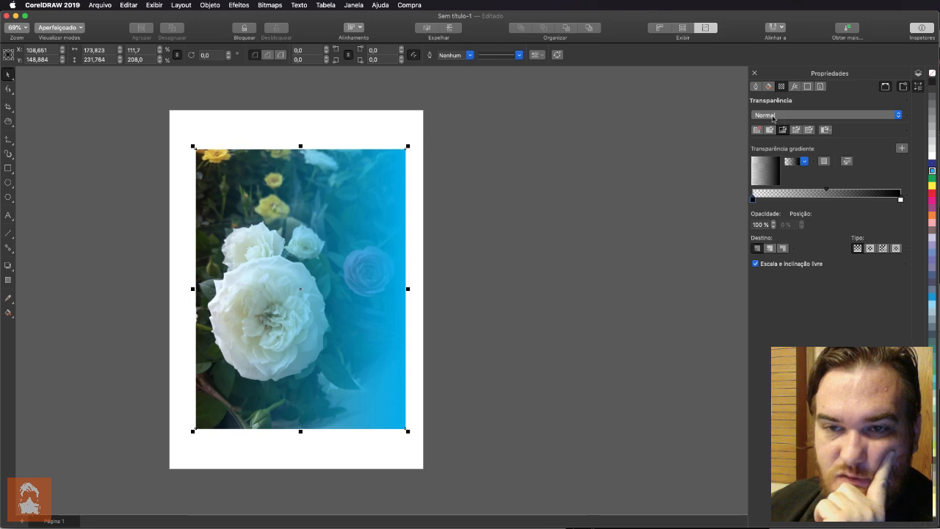
- Remove the rectangle's transparency and give it a gradient fill
left_click(757, 132)
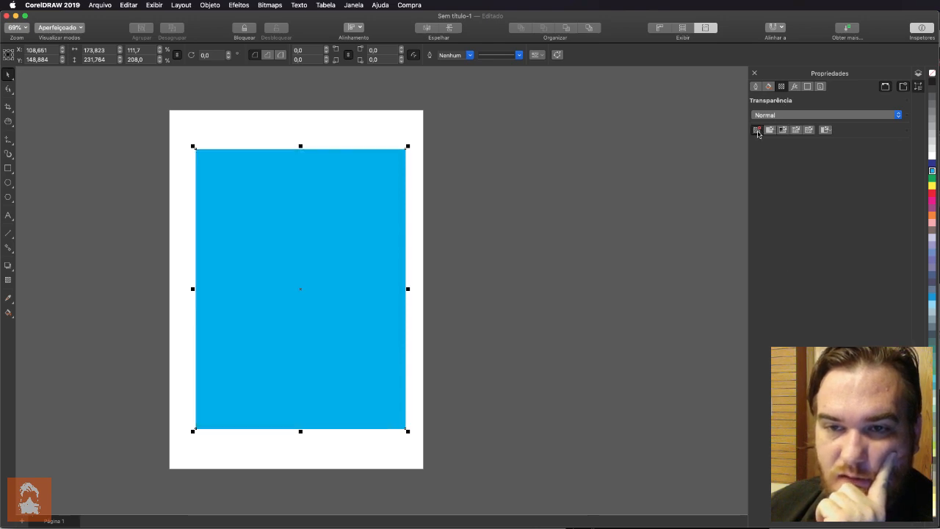
left_click(769, 86)
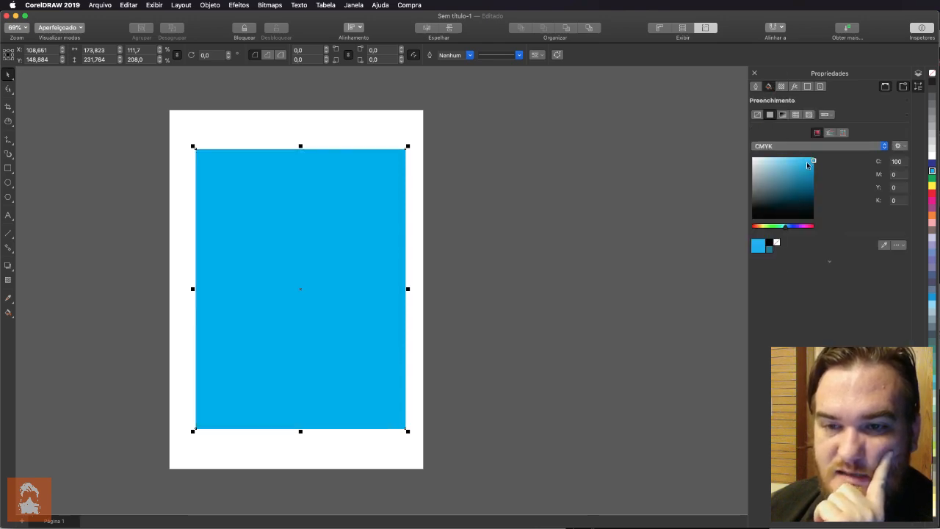
left_click(783, 115)
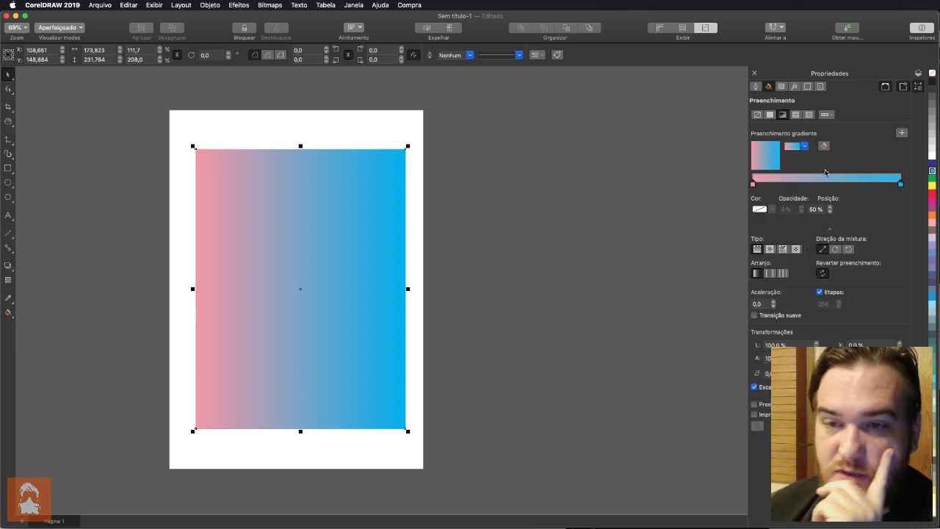
- Change the color of the gradient fill's pink start node to black
left_click(753, 184)
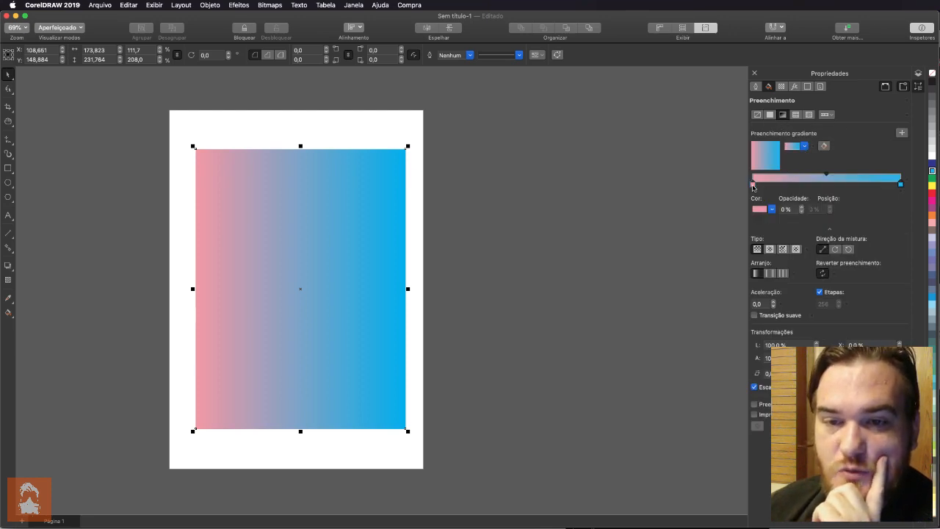
left_click(772, 209)
left_click_drag(785, 273, 743, 321)
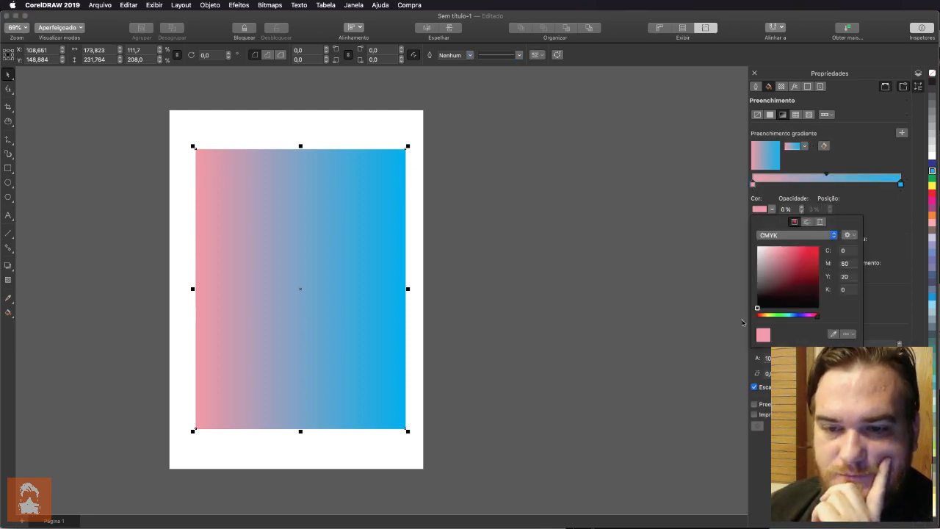
left_click(889, 223)
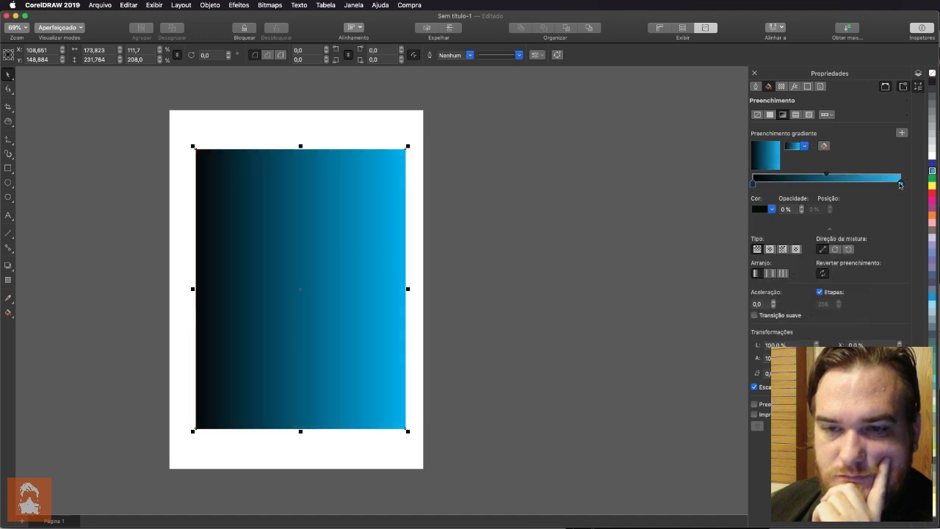
- Change the color of the gradient fill's blue end node to black
left_click(902, 186)
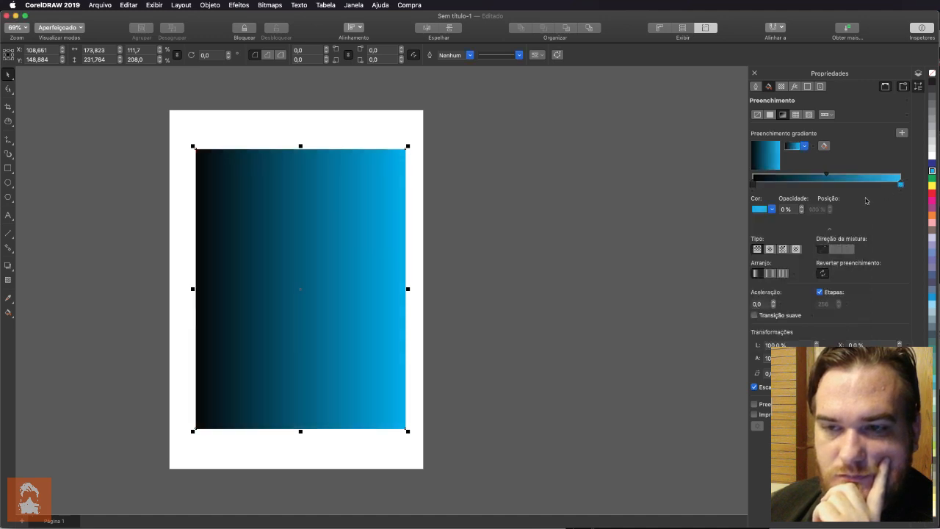
left_click(773, 209)
left_click_drag(785, 281, 747, 335)
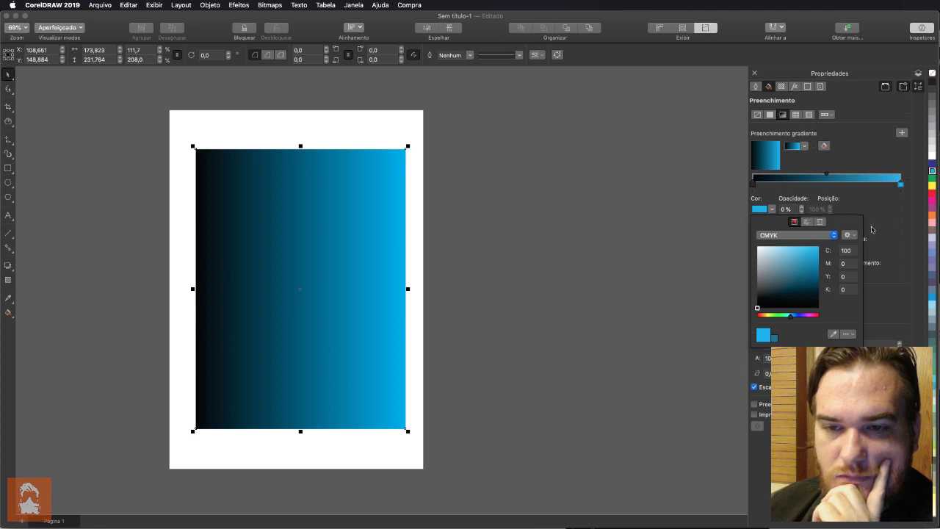
left_click(907, 203)
left_click(902, 187)
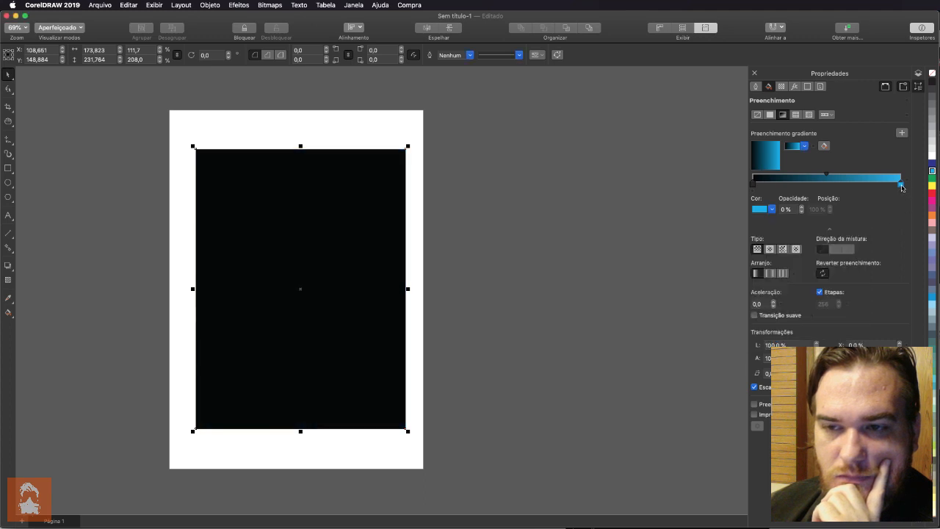
- Set the Opacidade value of the gradient fill's end node to 100%
left_click(787, 211)
type("100")
key("Return")
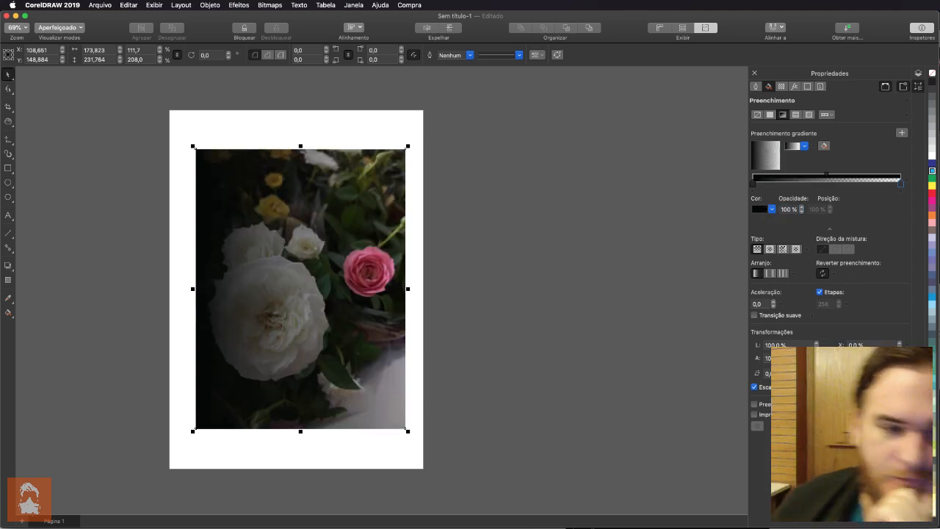
key("Tab")
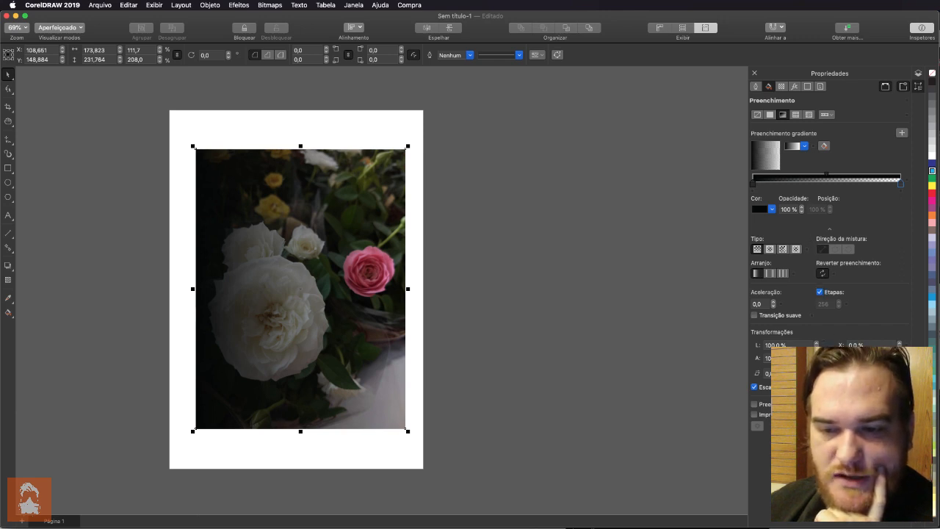
- Reverse the direction of the rectangle's gradient fill
key("Return")
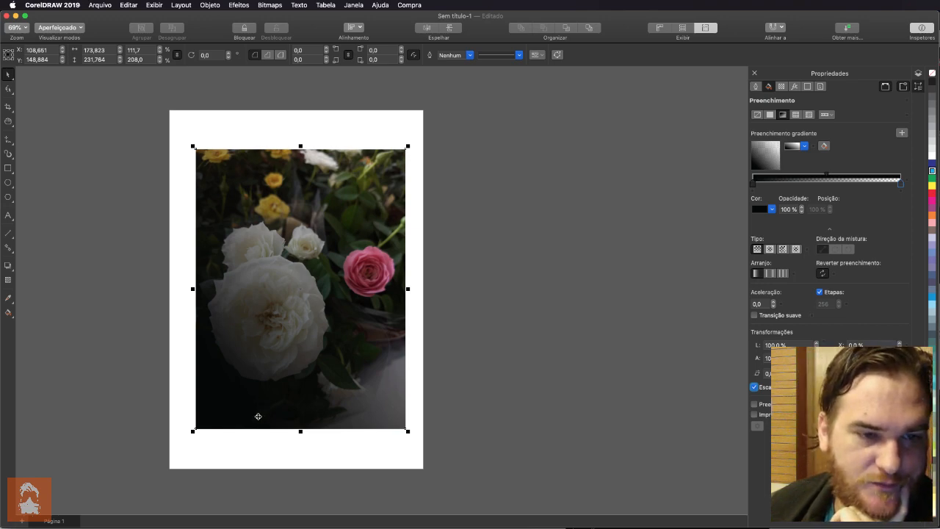
left_click(822, 275)
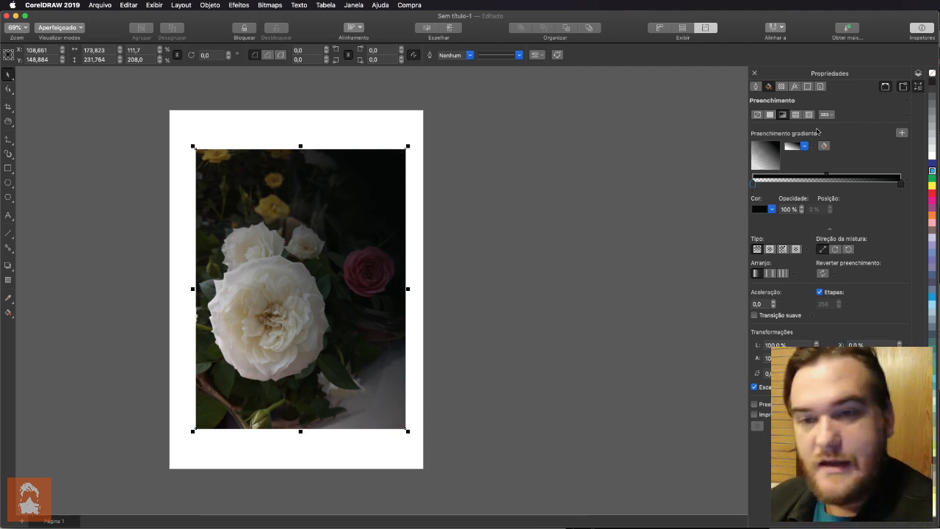
- Set the rectangle's merge mode to Multiplicar and apply a uniform transparency of 70
left_click(783, 88)
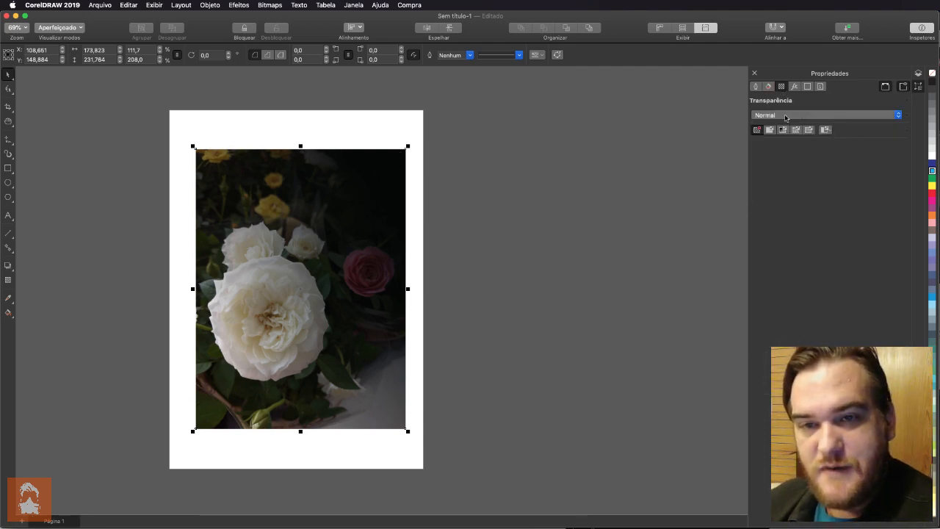
left_click(787, 114)
left_click(786, 149)
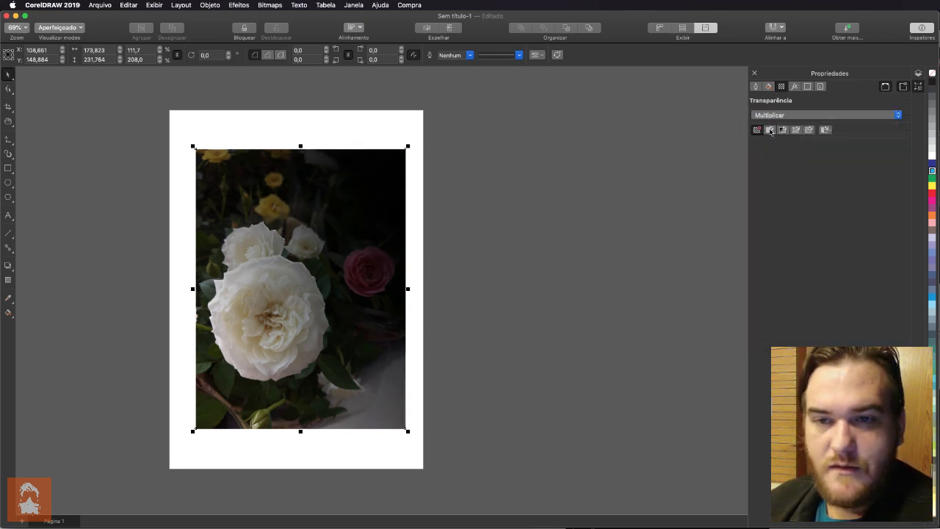
left_click(769, 130)
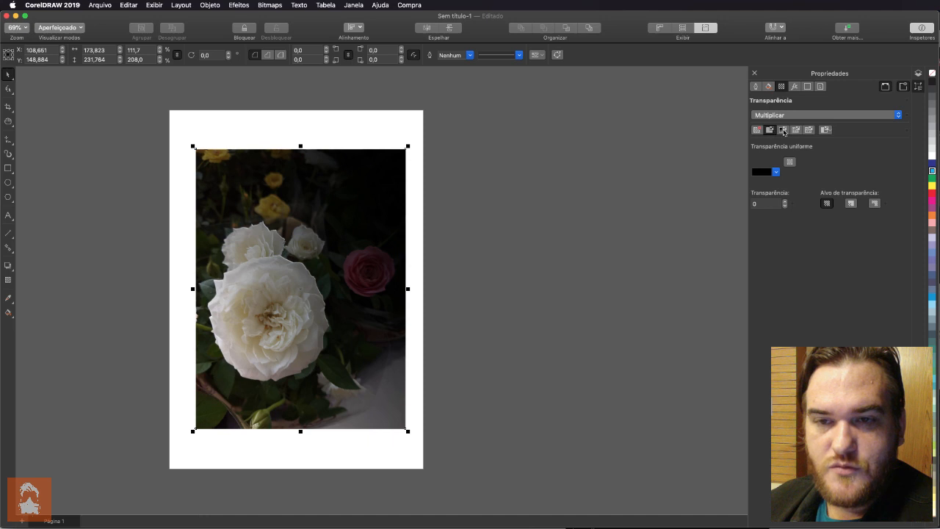
left_click_drag(766, 203, 727, 204)
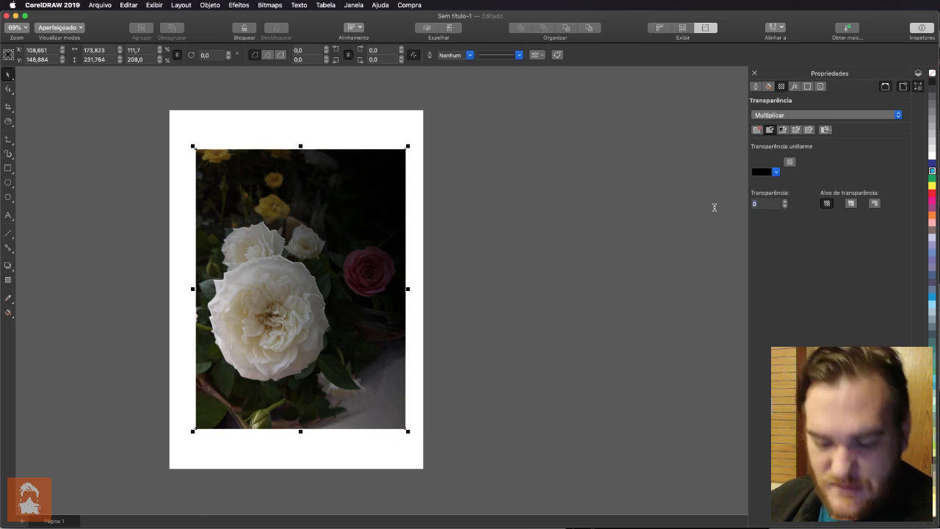
type("7")
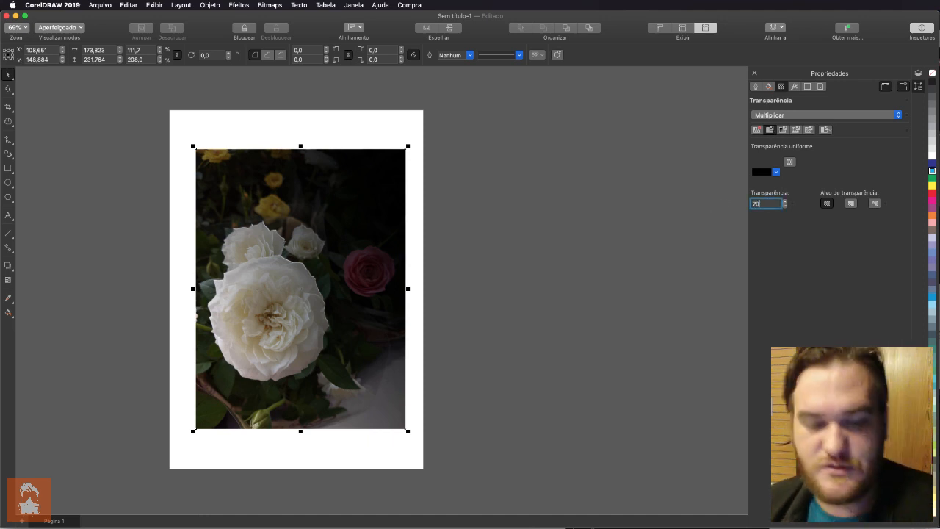
key("Return")
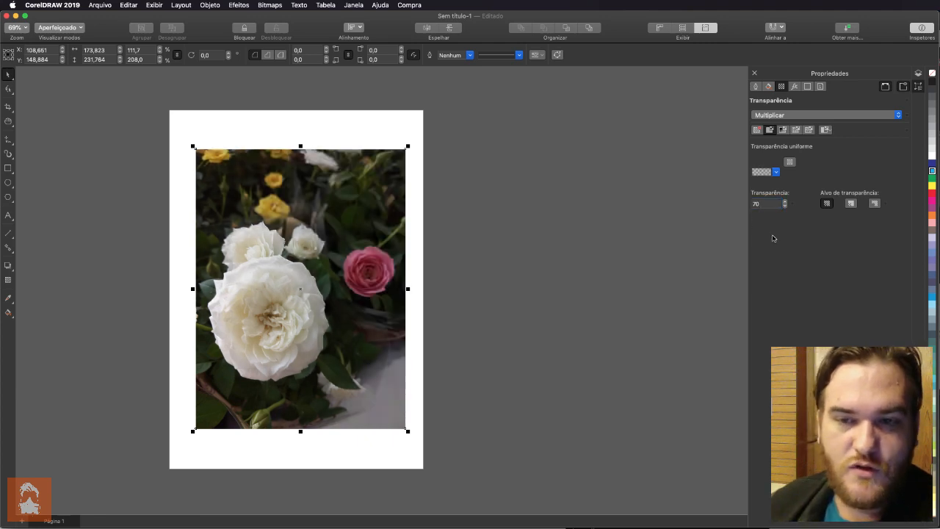
- Move the gradient rectangle off the photo to the empty area beside the page, and undo the move
left_click(470, 234)
left_click(360, 193)
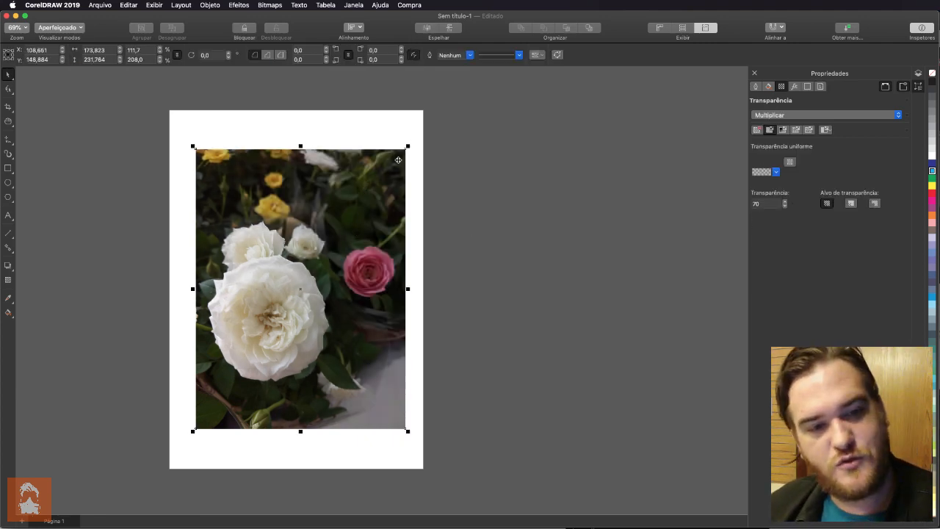
left_click_drag(387, 172, 659, 169)
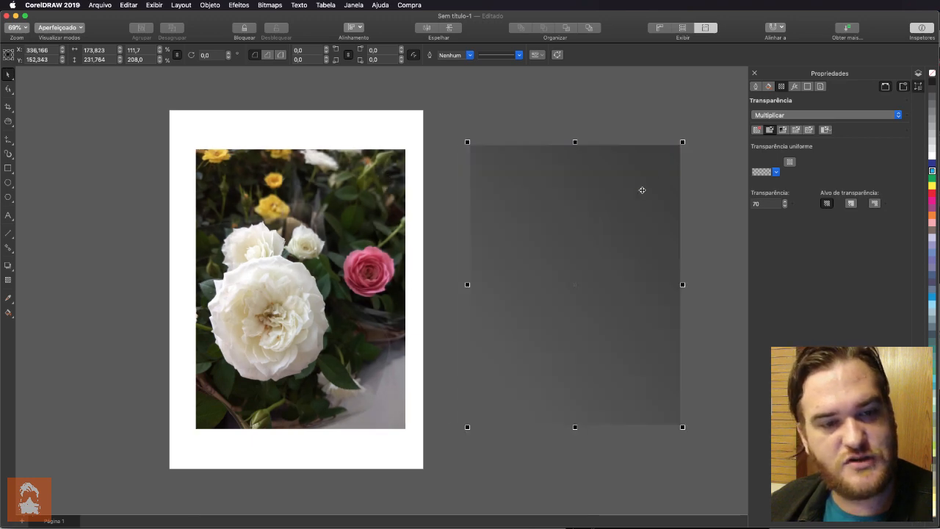
key("super+z")
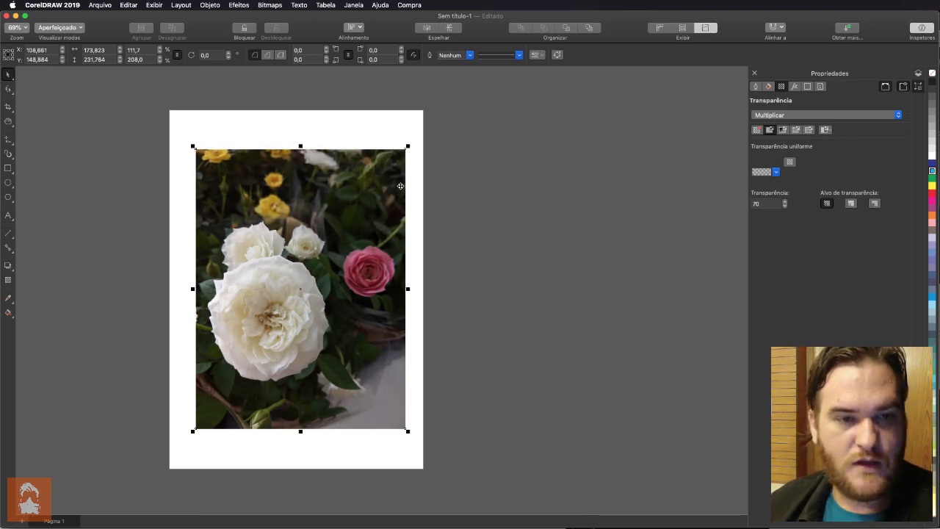
- Set the rectangle's uniform transparency to 50
double_click(768, 204)
type("8")
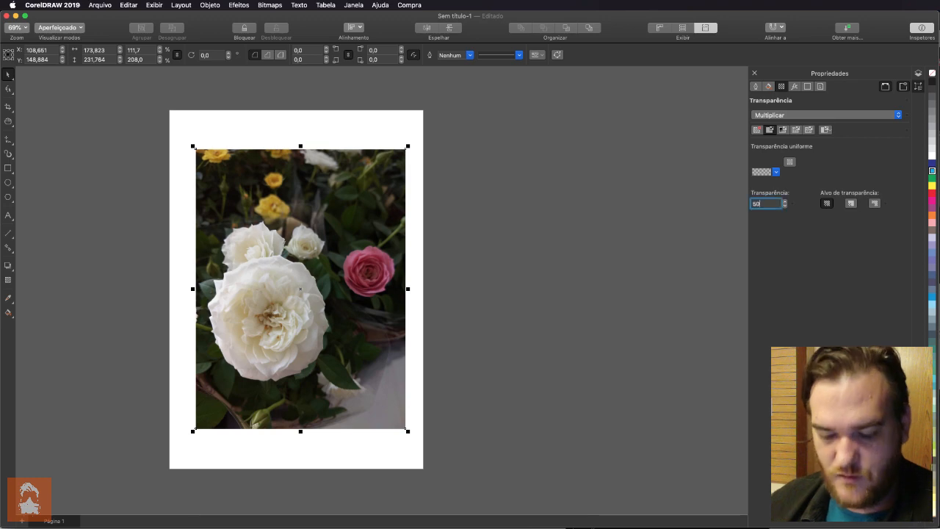
key("Return")
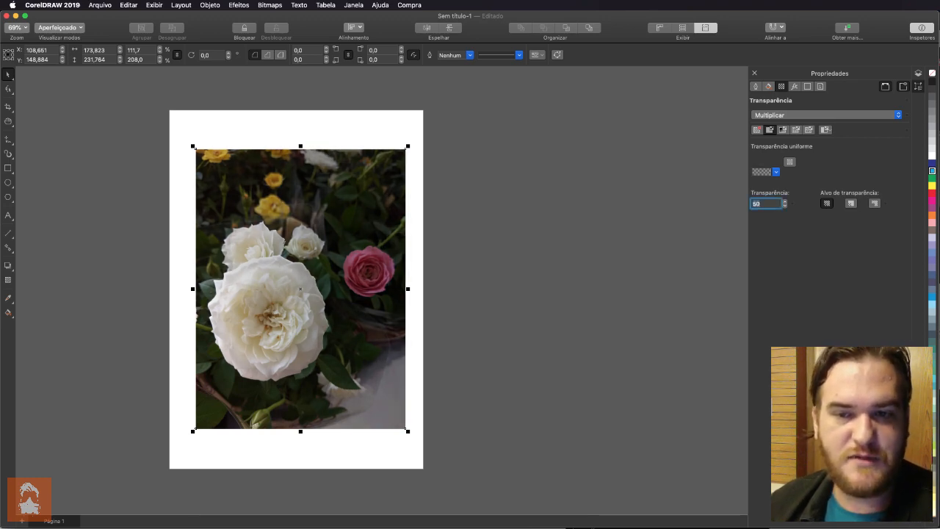
- Move the rectangle partly off the page to inspect its gradient, and undo the move
left_click(500, 234)
left_click(349, 232)
left_click_drag(349, 232, 538, 219)
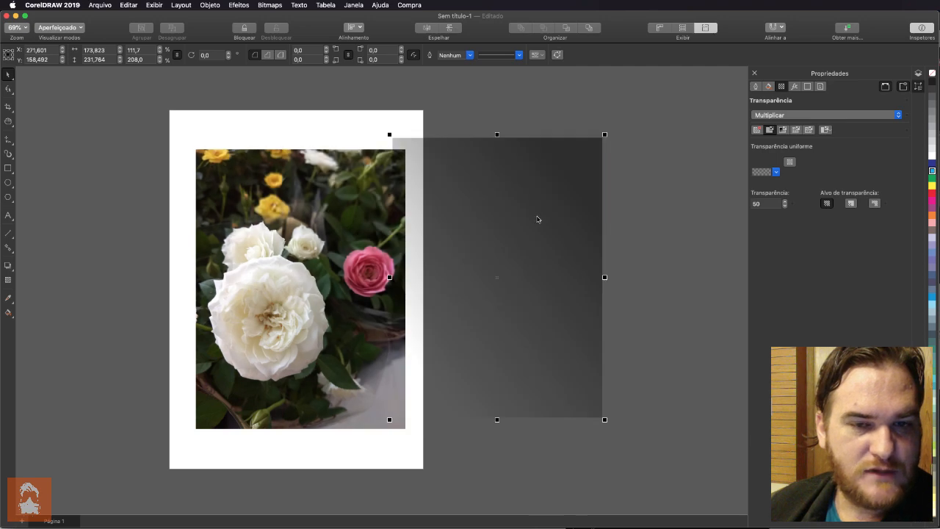
key("super+z")
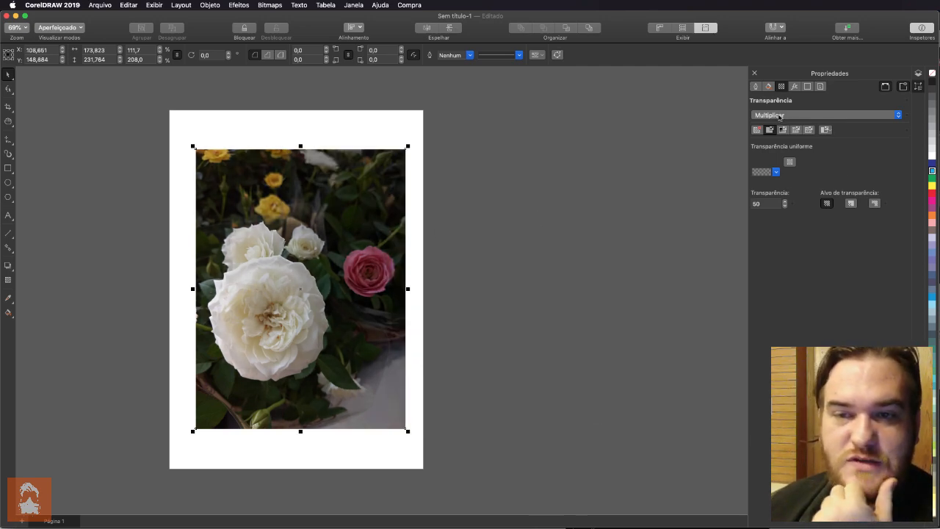
- Try the gradient fill's midpoint at 17% and 82%, and settle it at 52%
left_click(769, 86)
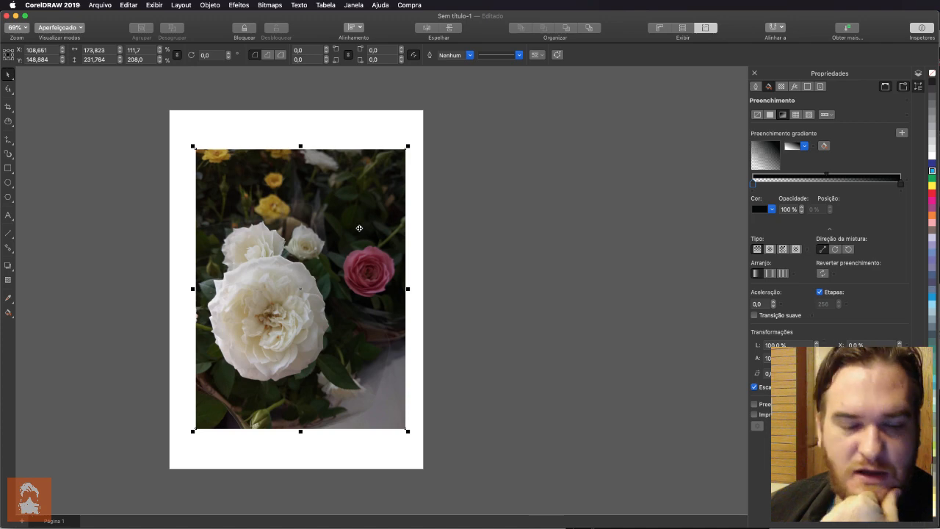
double_click(827, 176)
left_click_drag(827, 177, 778, 178)
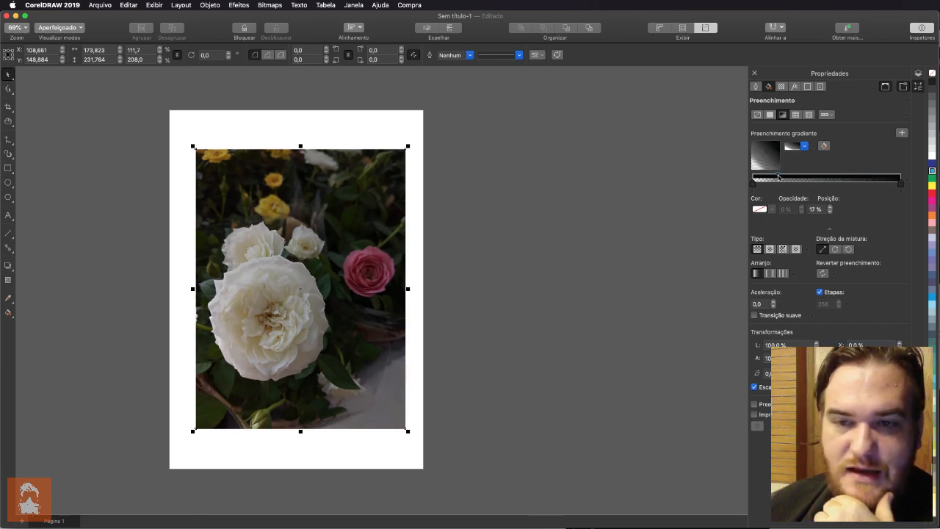
left_click(879, 181)
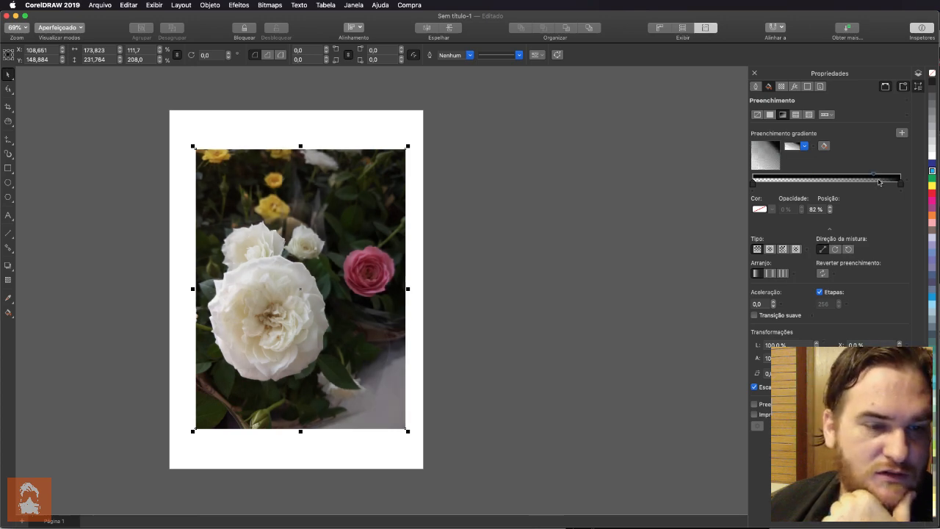
left_click_drag(874, 176, 829, 177)
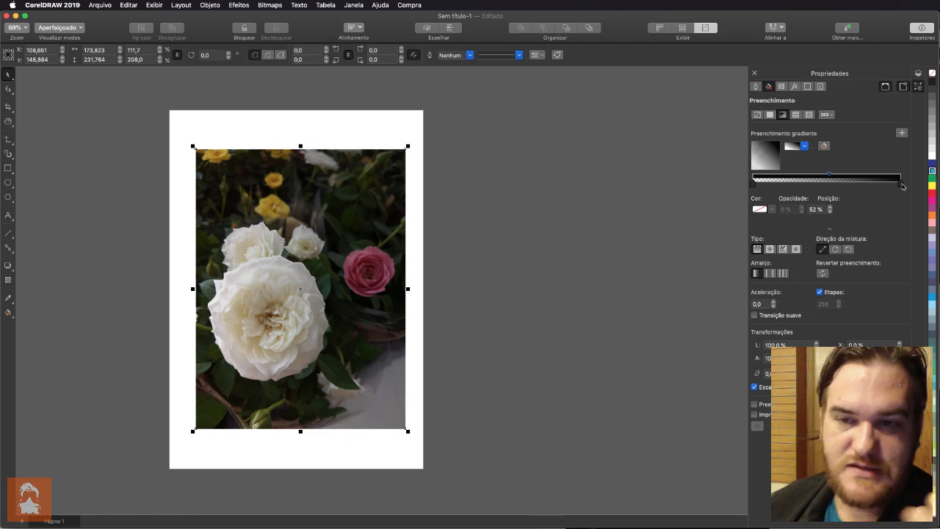
- Change the color of the gradient fill's end node to white, with CMYK values 0, 0, 0, 0
left_click(902, 187)
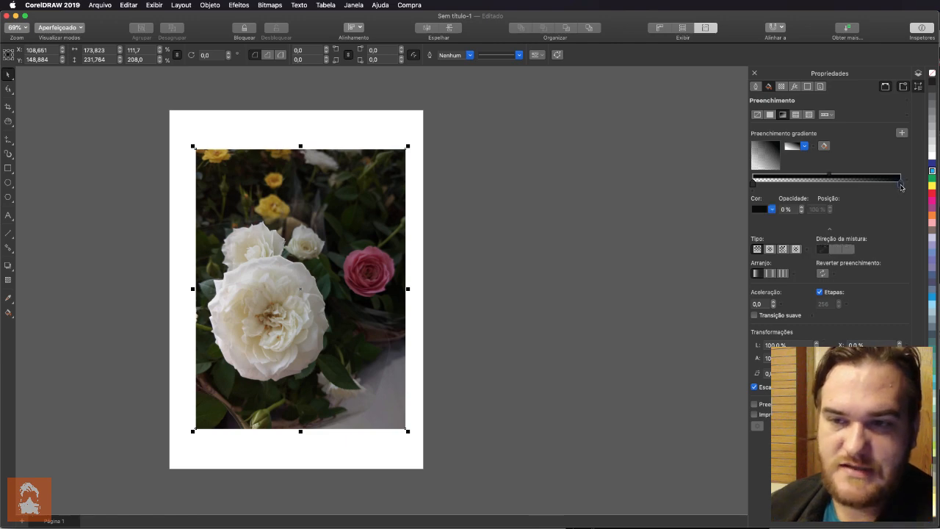
left_click(772, 210)
left_click_drag(853, 251, 813, 251)
type("0")
key("Tab")
type("0")
key("Tab")
type("0")
key("Tab")
type("0")
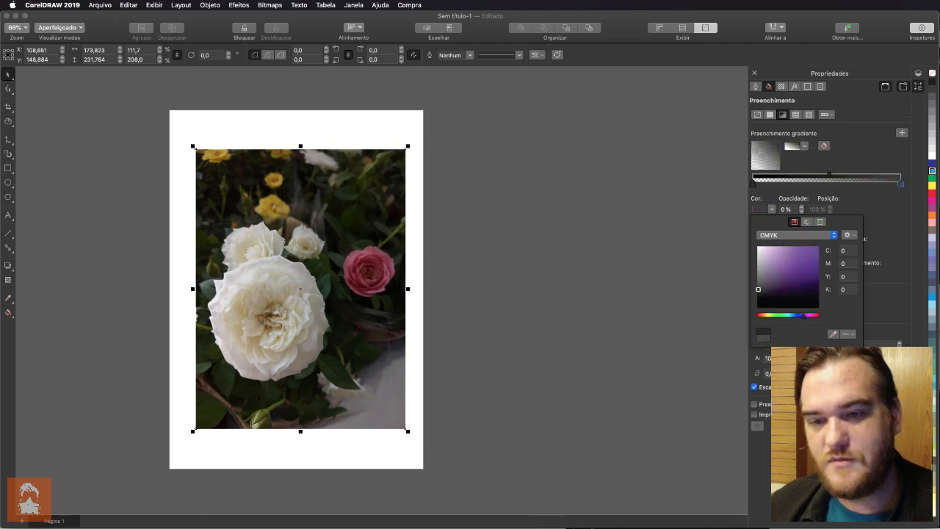
- Change the color of the gradient fill's black start node to white, with CMYK values 0, 0, 0, 0
left_click(753, 184)
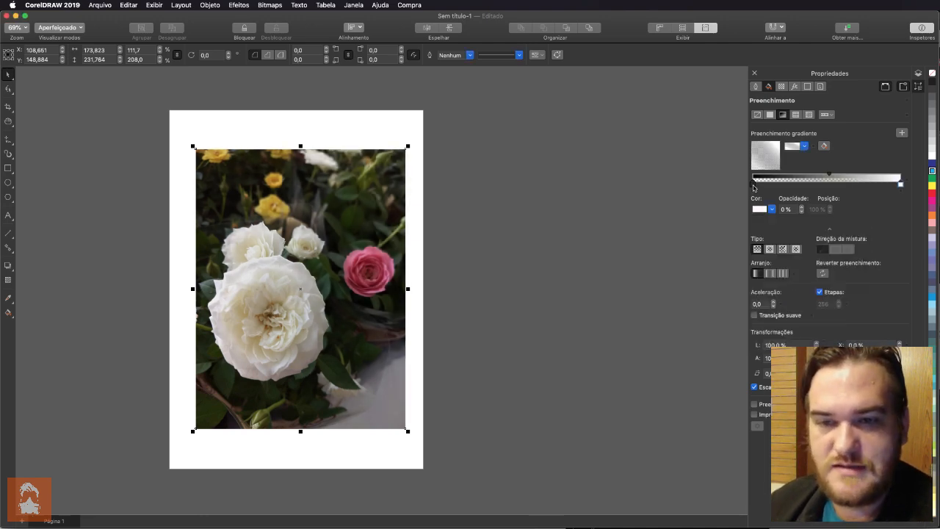
left_click(771, 209)
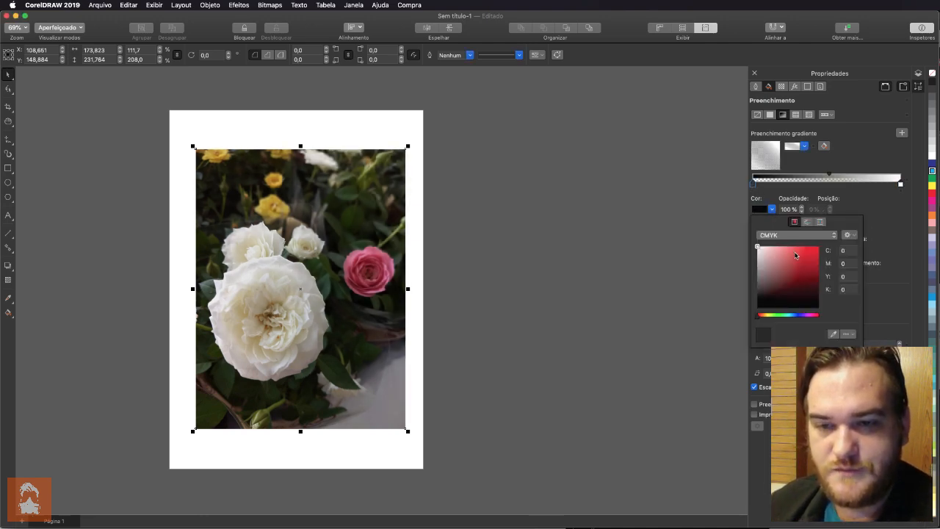
double_click(845, 252)
type("0")
key("Tab")
type("0")
key("Tab")
type("0")
key("Tab")
type("0")
key("Return")
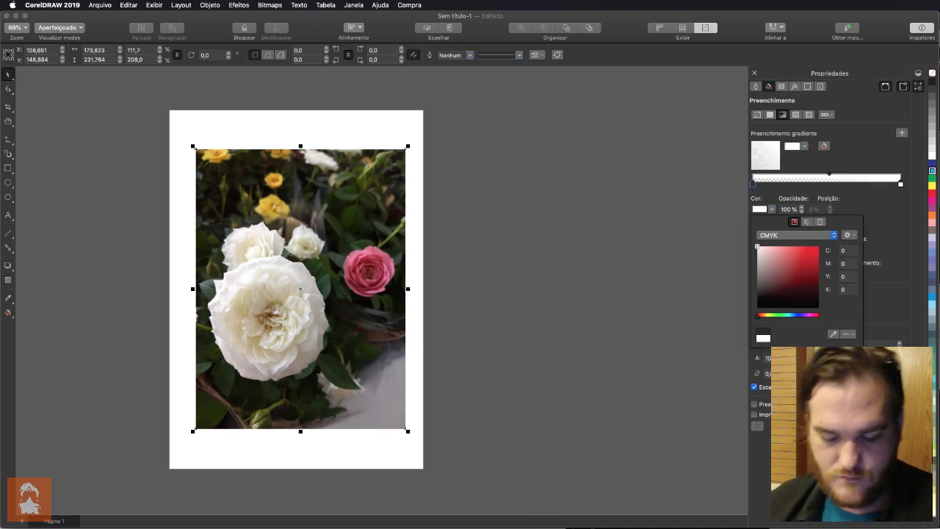
left_click(881, 208)
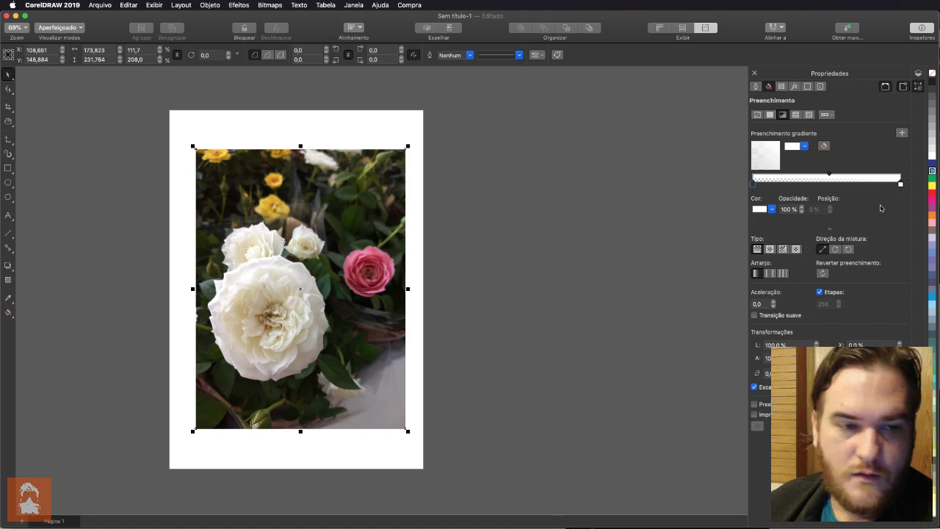
- Change the rectangle's merge mode to Iluminação and reverse its white gradient fill
left_click(781, 88)
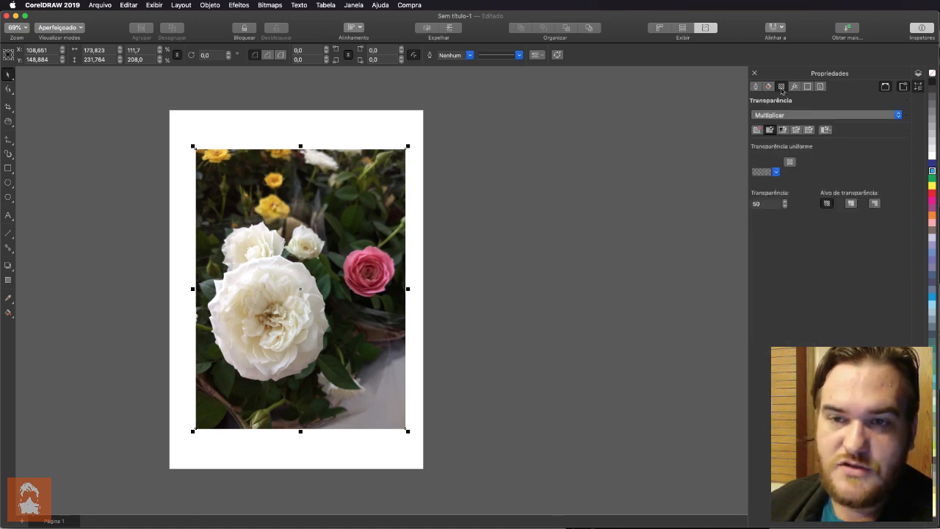
left_click(770, 119)
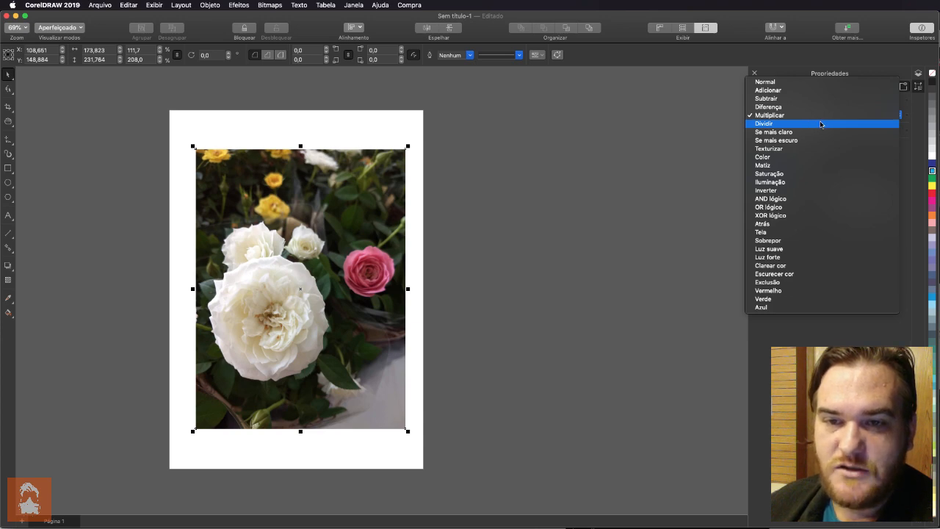
left_click(804, 182)
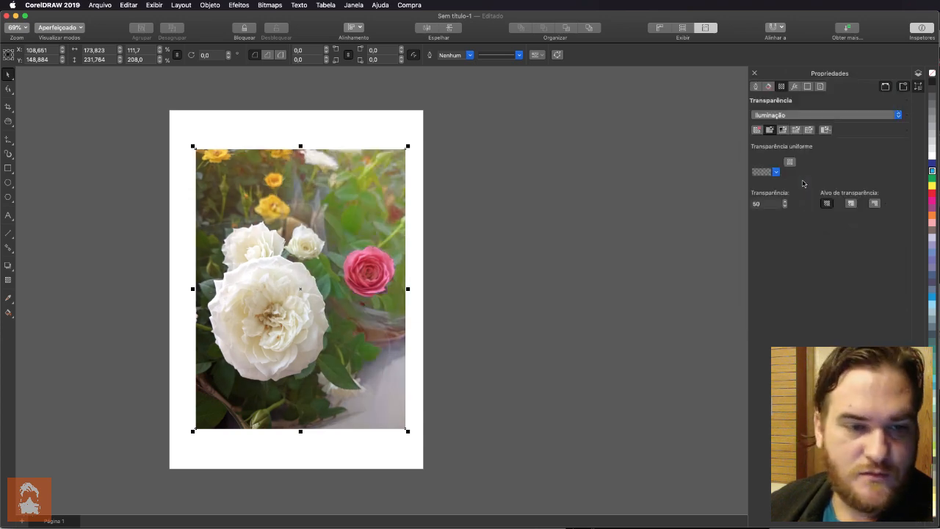
left_click(770, 87)
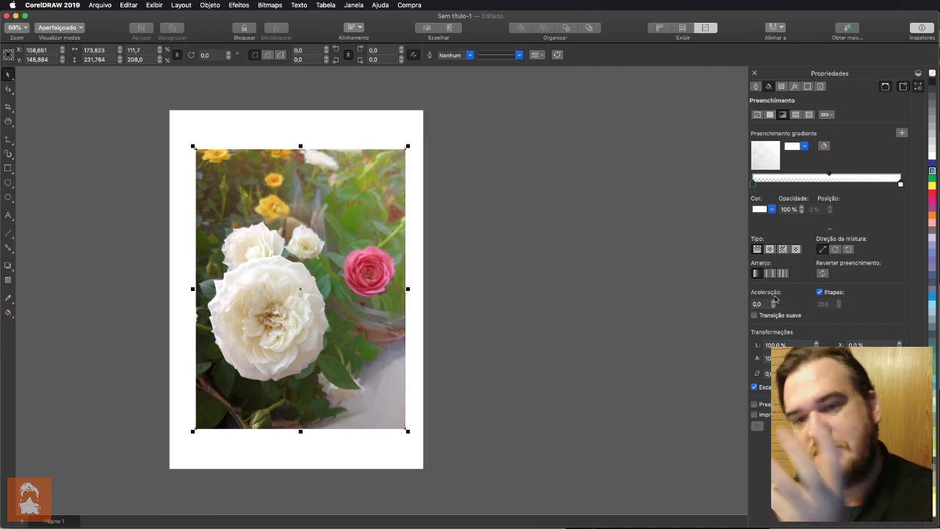
left_click(823, 274)
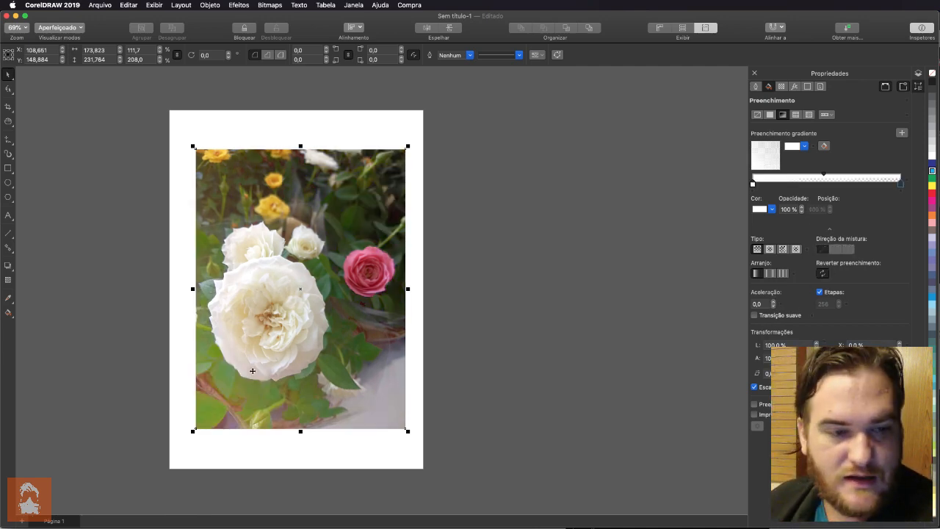
- Set the rectangle's uniform transparency to 25
left_click(781, 86)
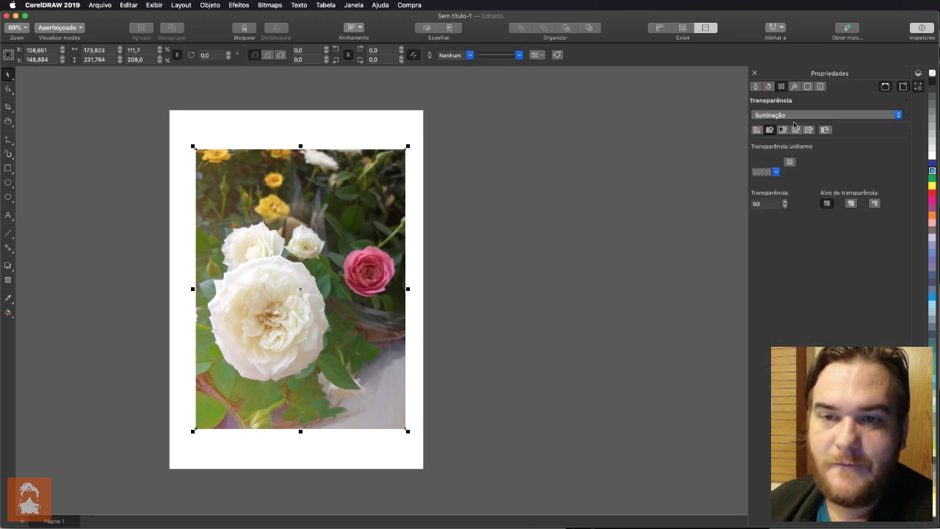
left_click(768, 203)
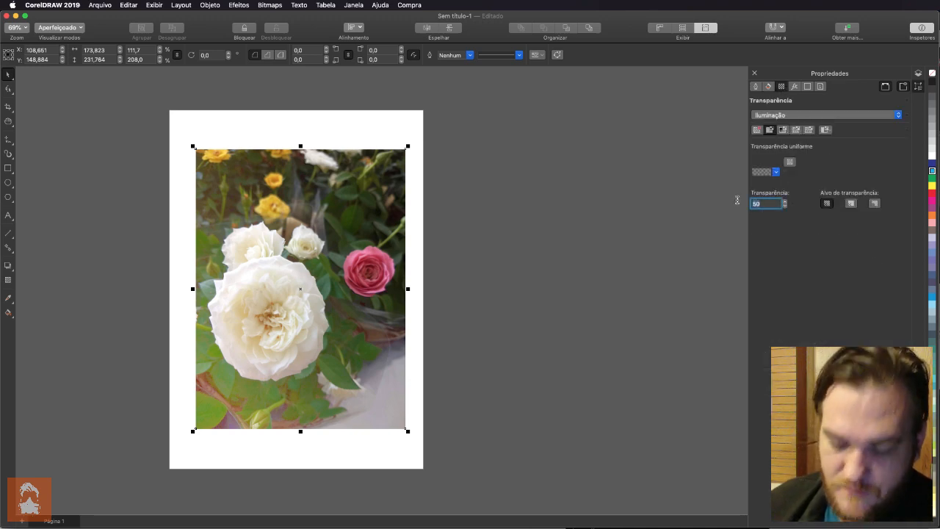
type("25")
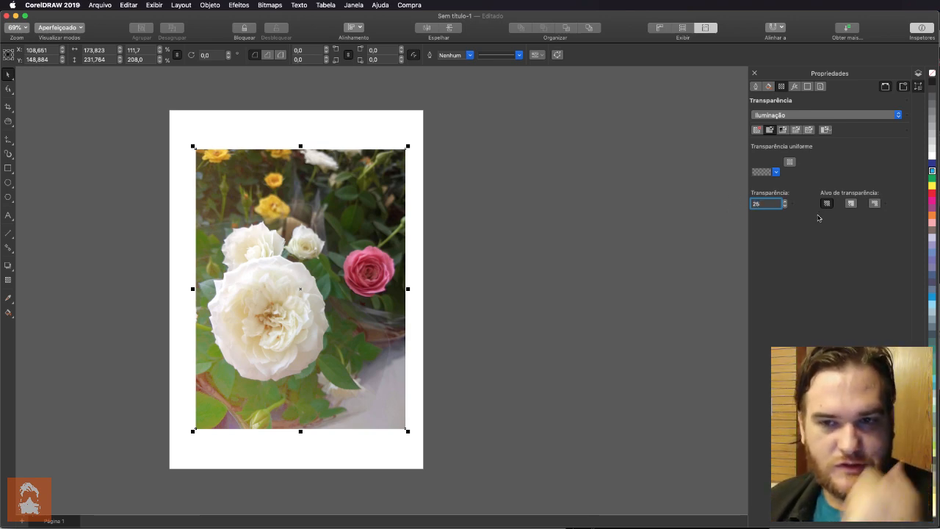
key("Return")
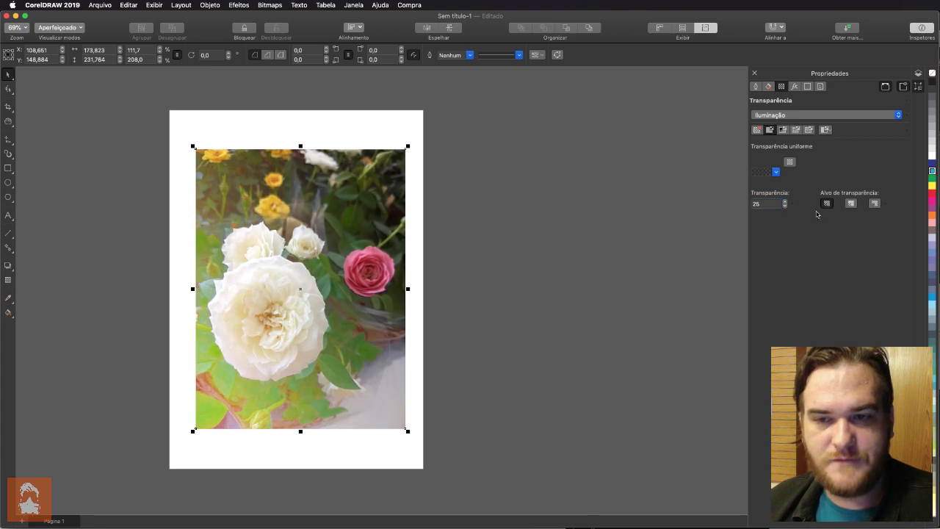
- Set the rectangle's uniform transparency to 75
left_click_drag(768, 203, 707, 208)
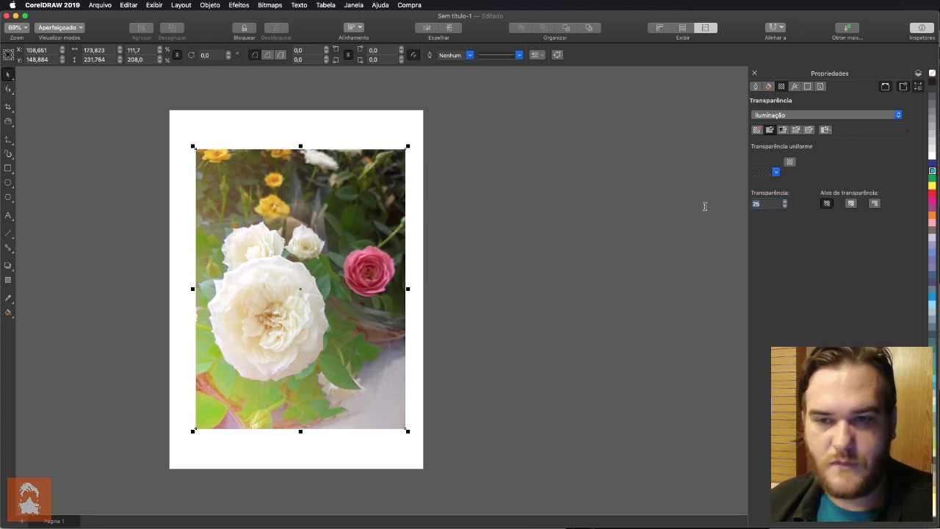
type("75")
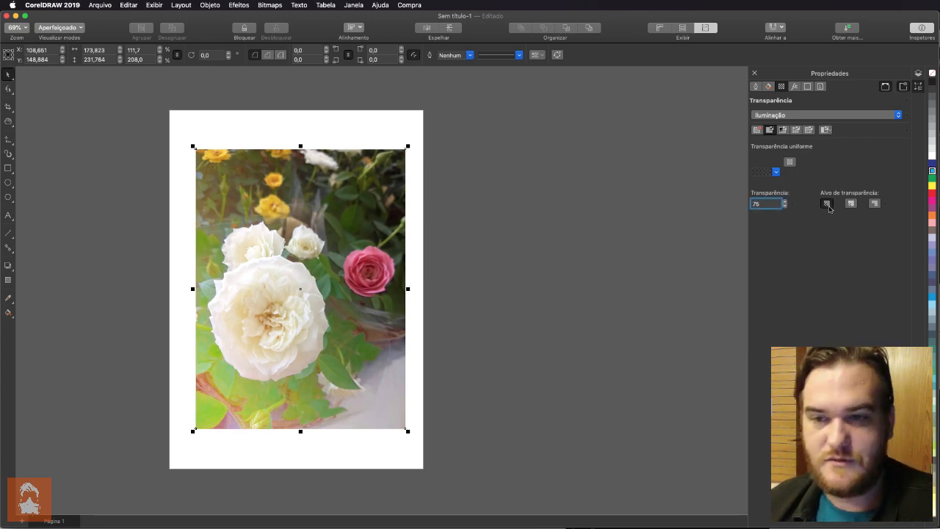
key("Return")
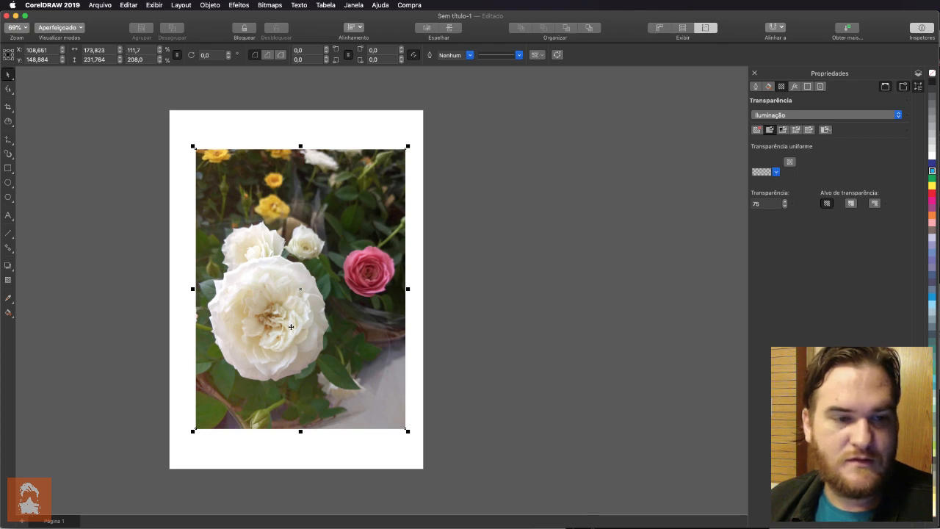
- Move the midpoint of the rectangle's white gradient fill to the 74% position
left_click(771, 87)
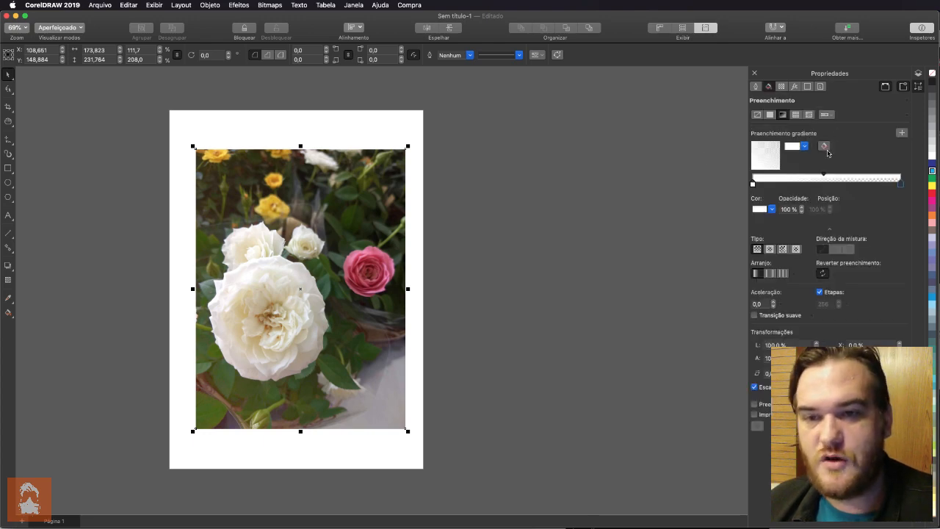
left_click(828, 177)
left_click_drag(828, 177, 863, 176)
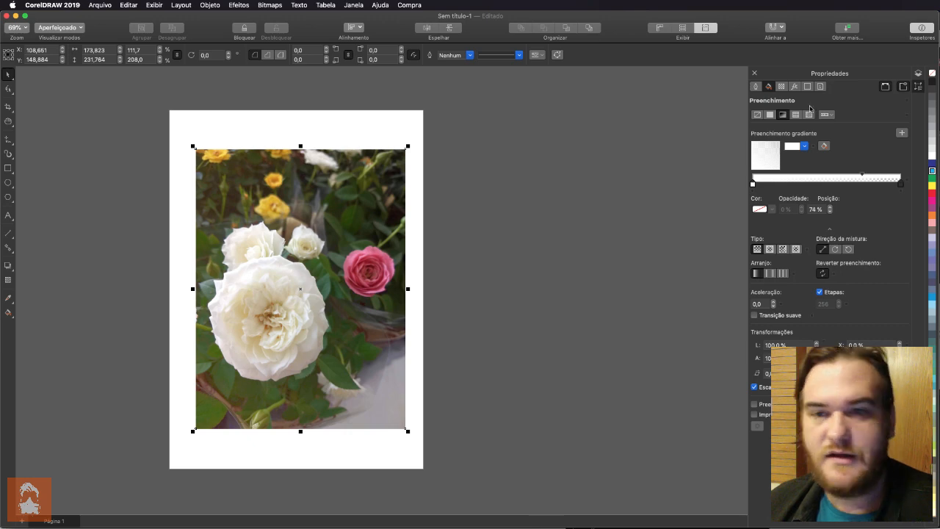
- Show the rectangle's transparency properties, move it off the page to compare the uncovered photo, undo the move and deselect it
left_click(783, 87)
left_click_drag(305, 348, 575, 340)
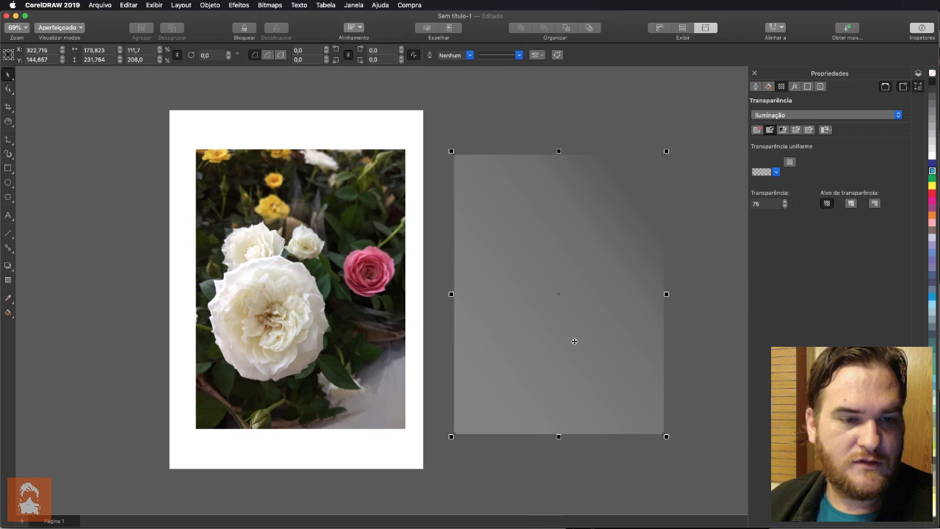
key("super+z")
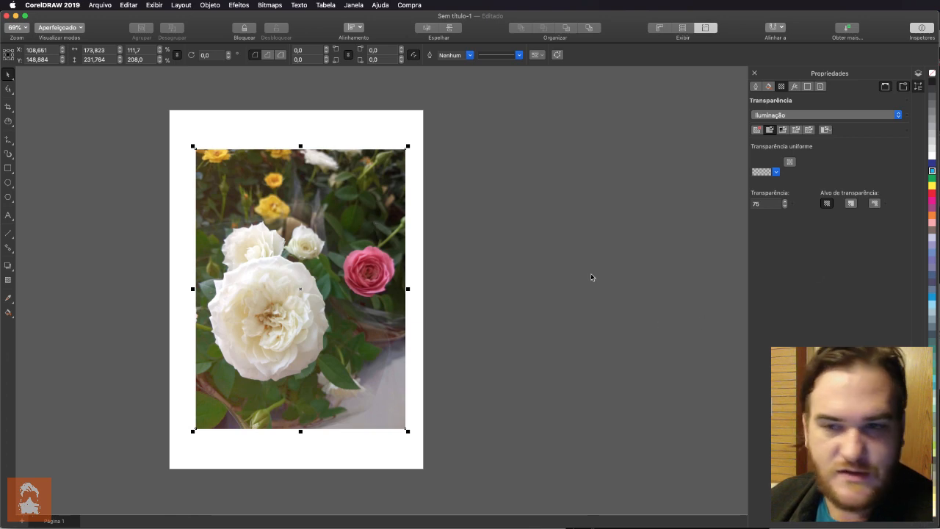
left_click(598, 240)
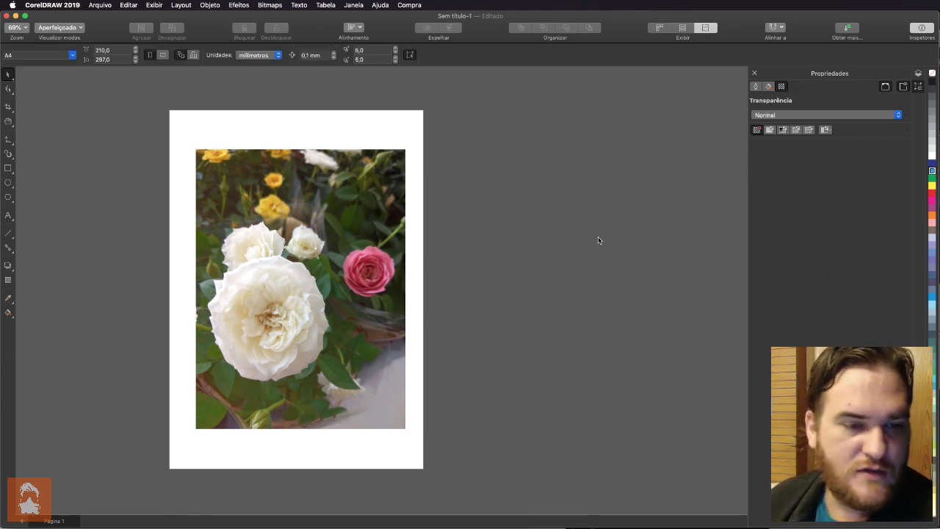
- Select the rectangle over the photo and try the merge modes Se mais claro and Se mais escuro on it
left_click(361, 241)
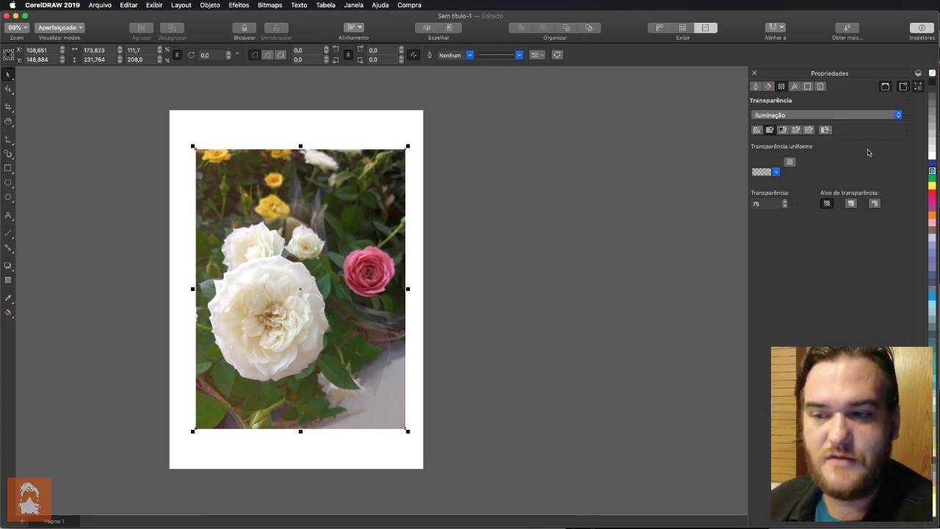
left_click(863, 115)
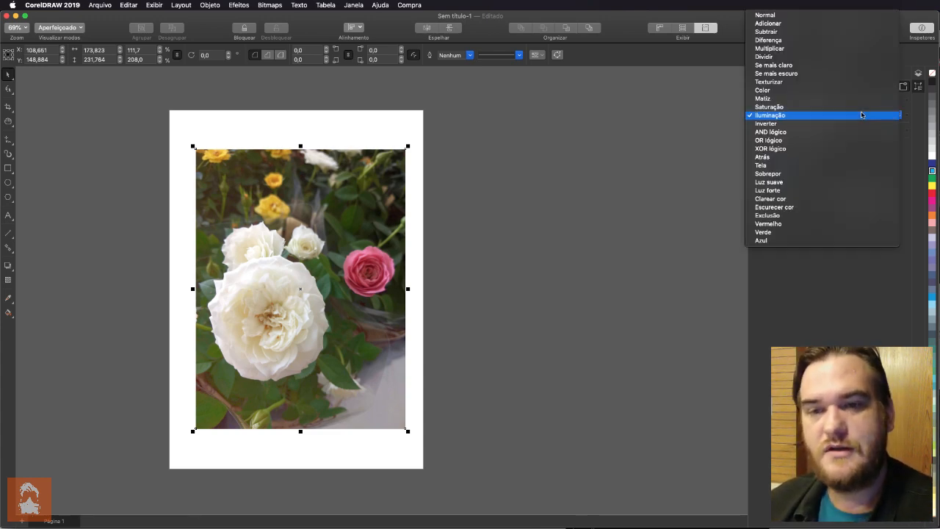
left_click(824, 66)
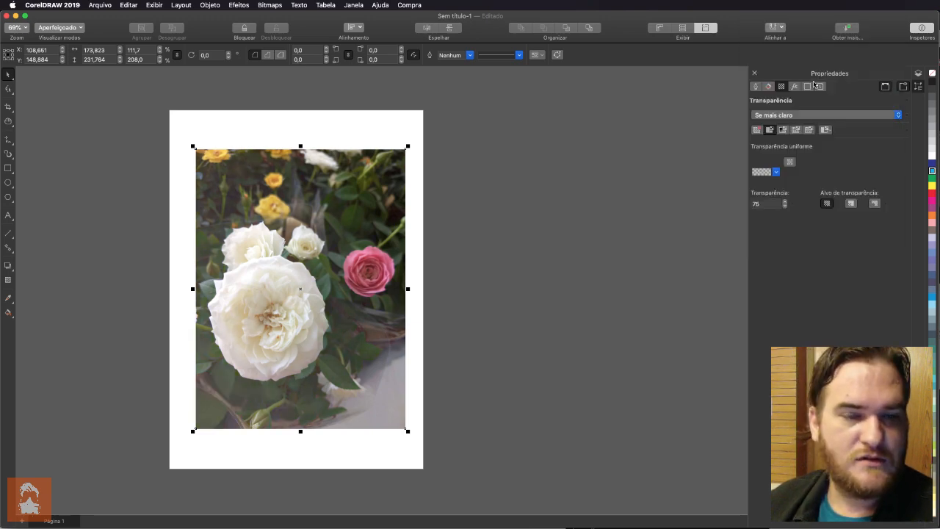
left_click(804, 115)
left_click(805, 124)
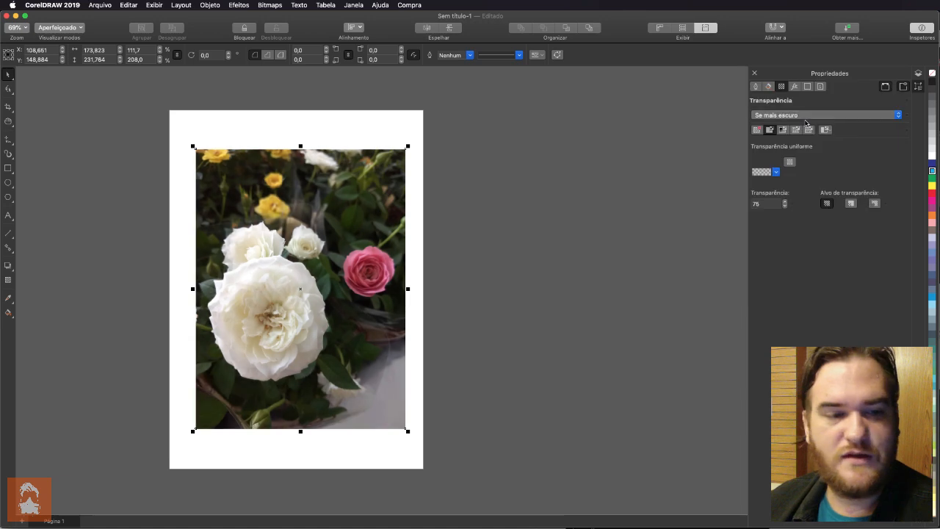
- Compare the merge modes Luz suave and Luz forte on the rectangle and leave it set to Luz suave
left_click(809, 116)
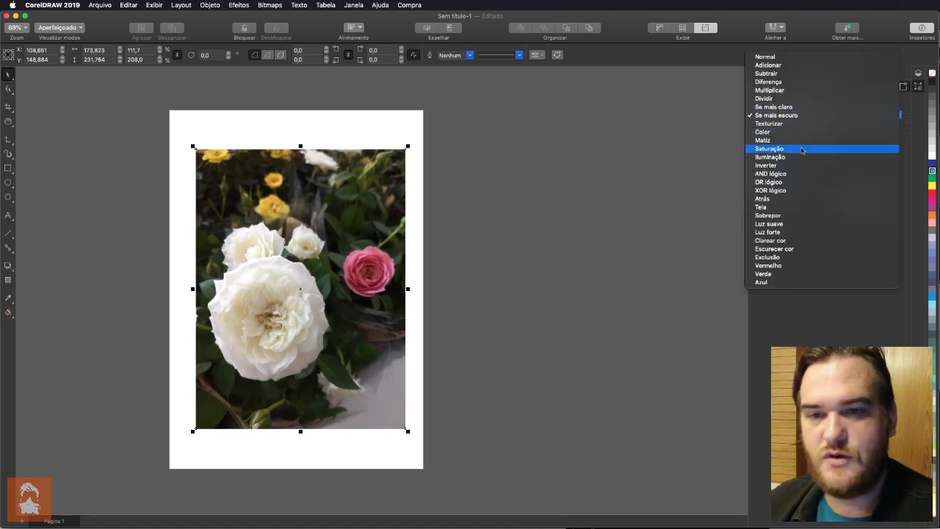
left_click(793, 224)
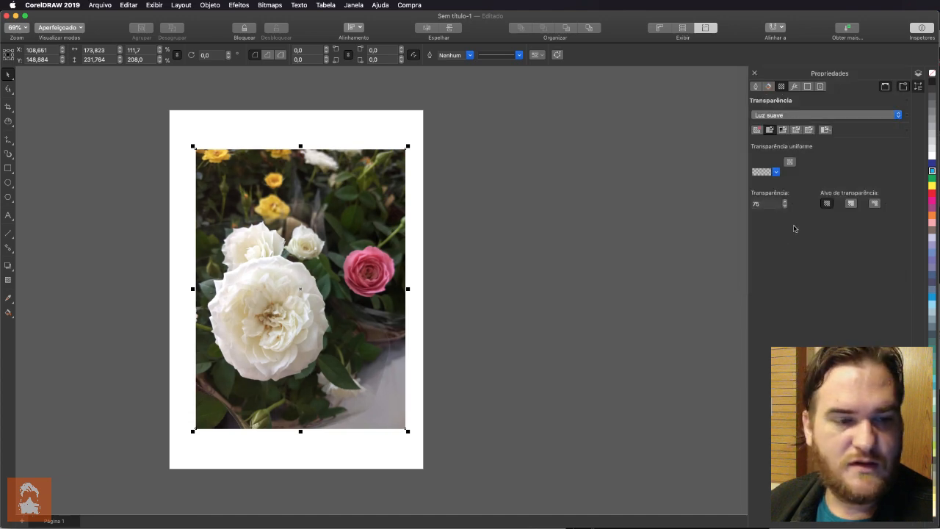
left_click(815, 121)
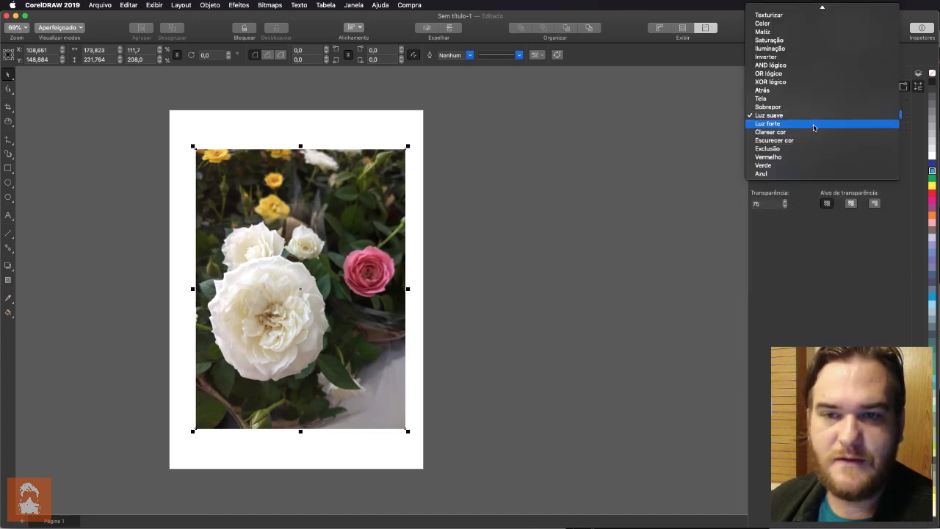
left_click(814, 124)
left_click(816, 115)
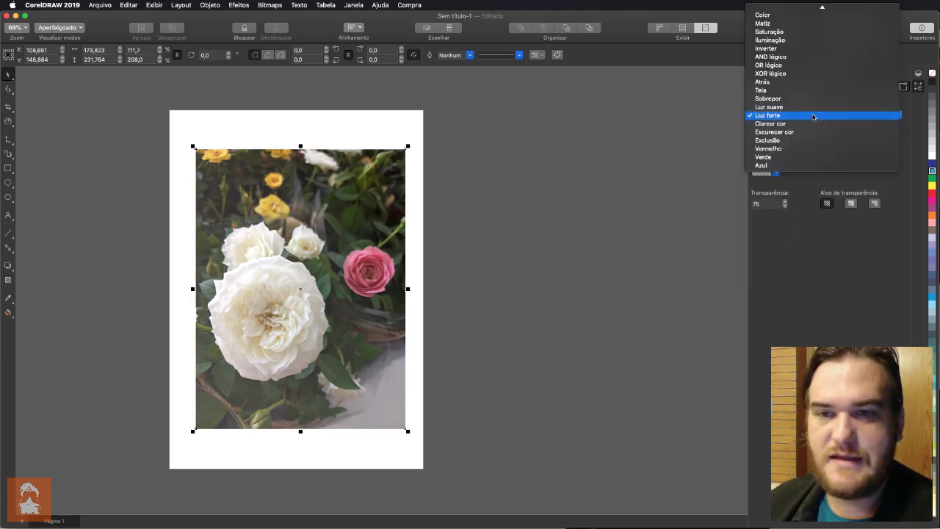
left_click(811, 108)
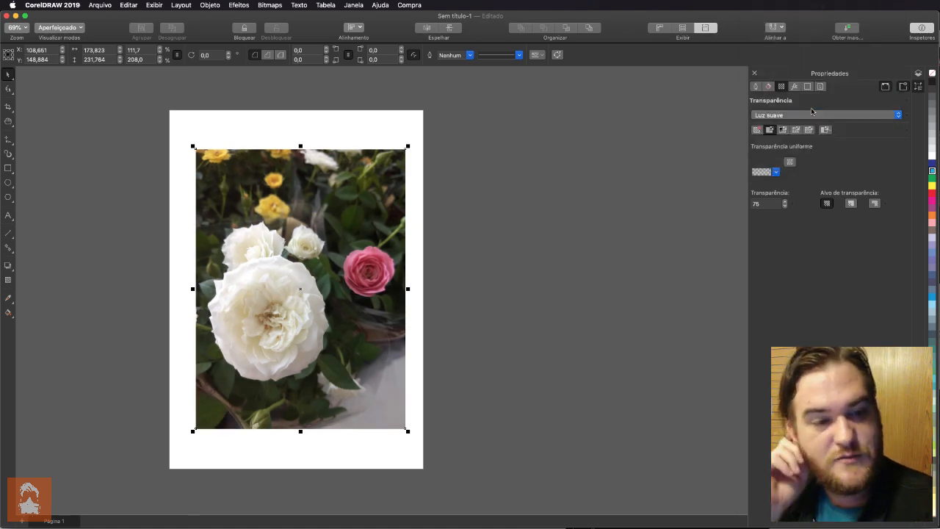